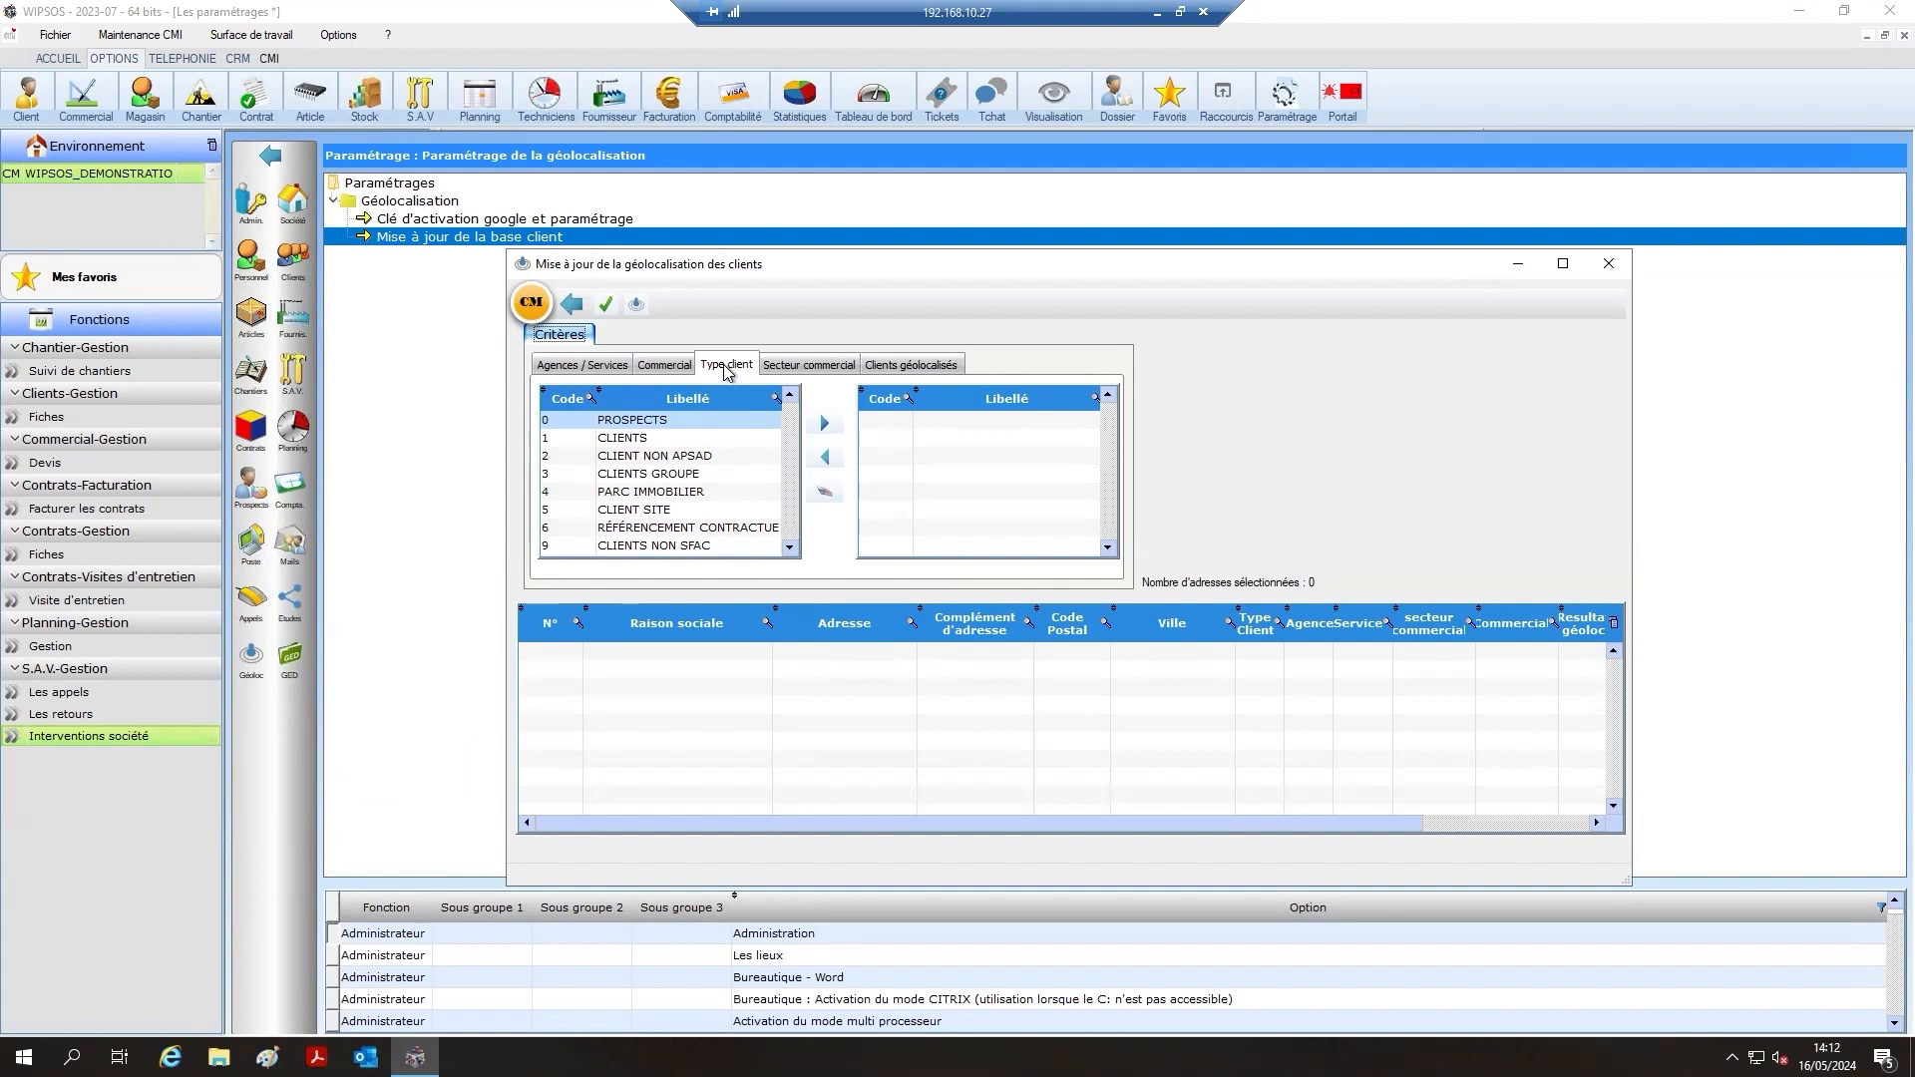
# Restrict the selection to client type CLIENTS, load the matching client addresses and look through the list
pyautogui.click(642, 438)
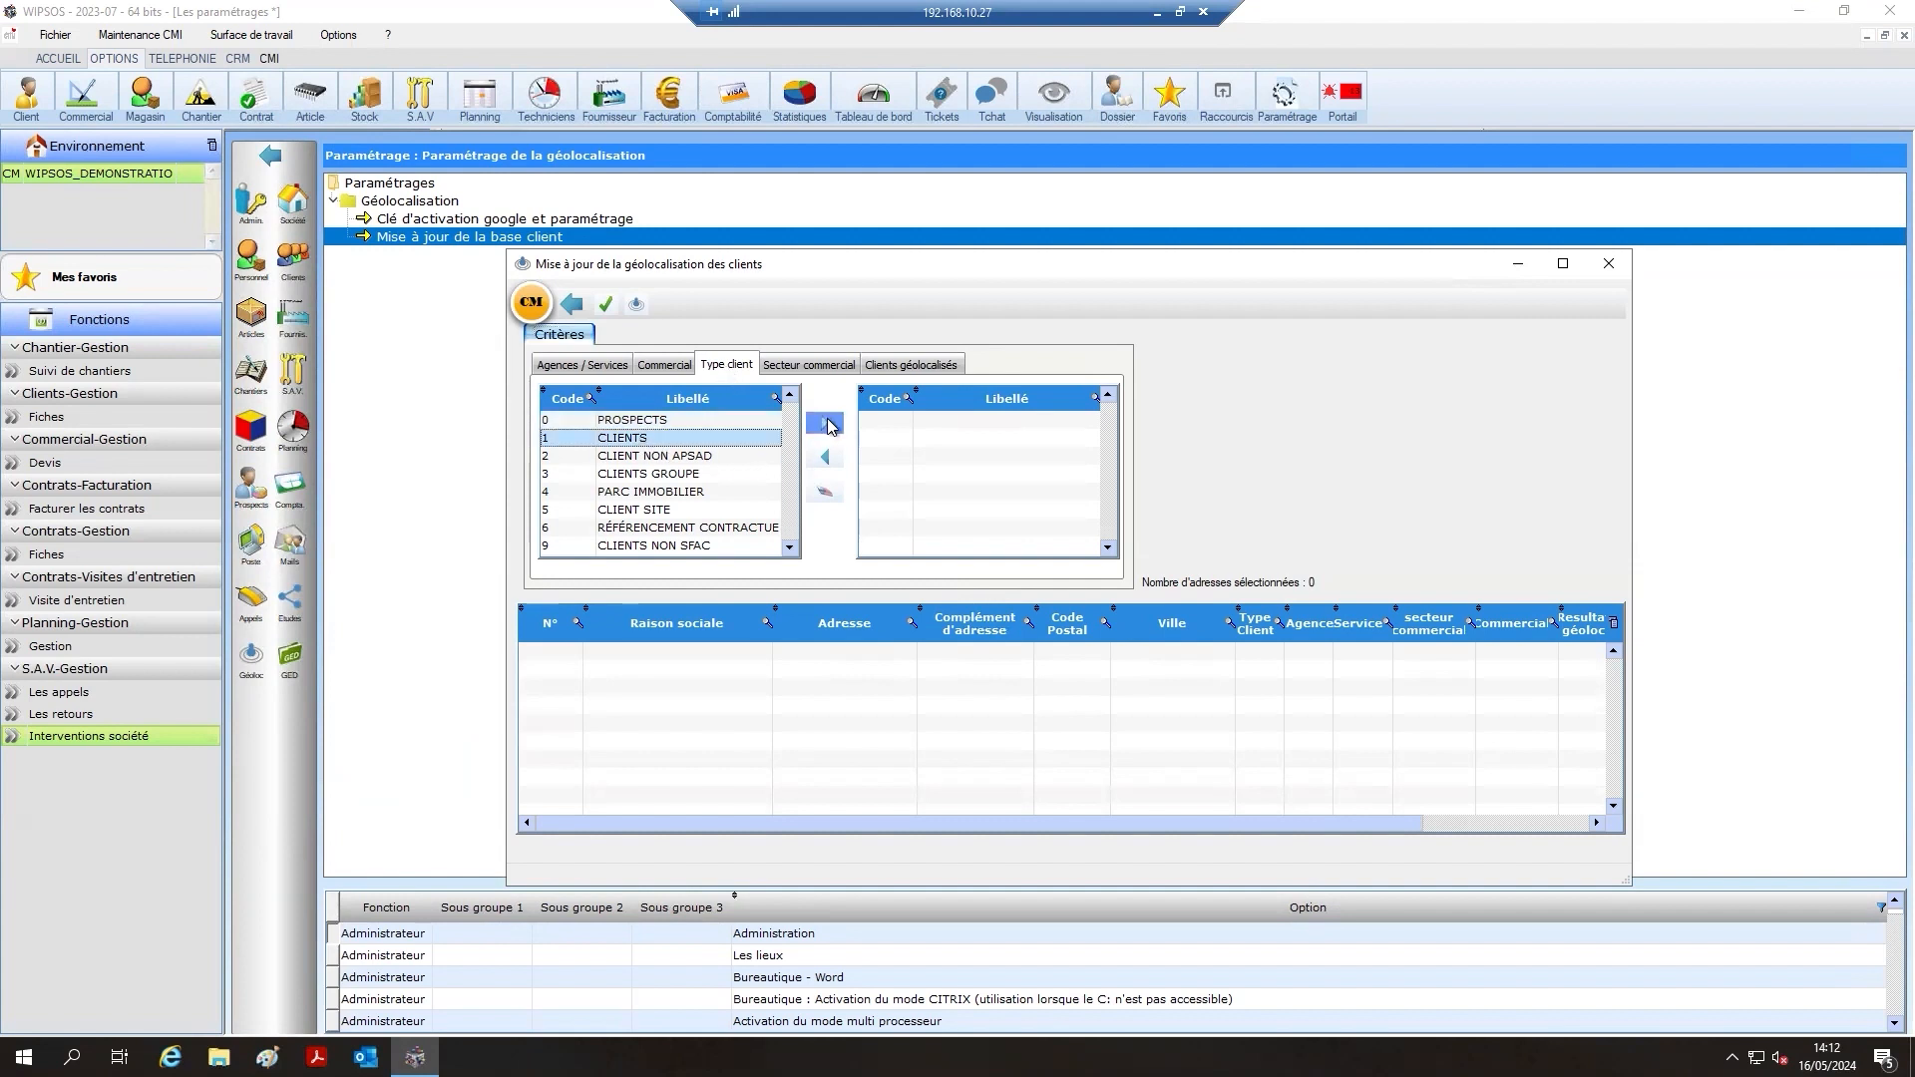
pyautogui.click(826, 425)
pyautogui.click(605, 304)
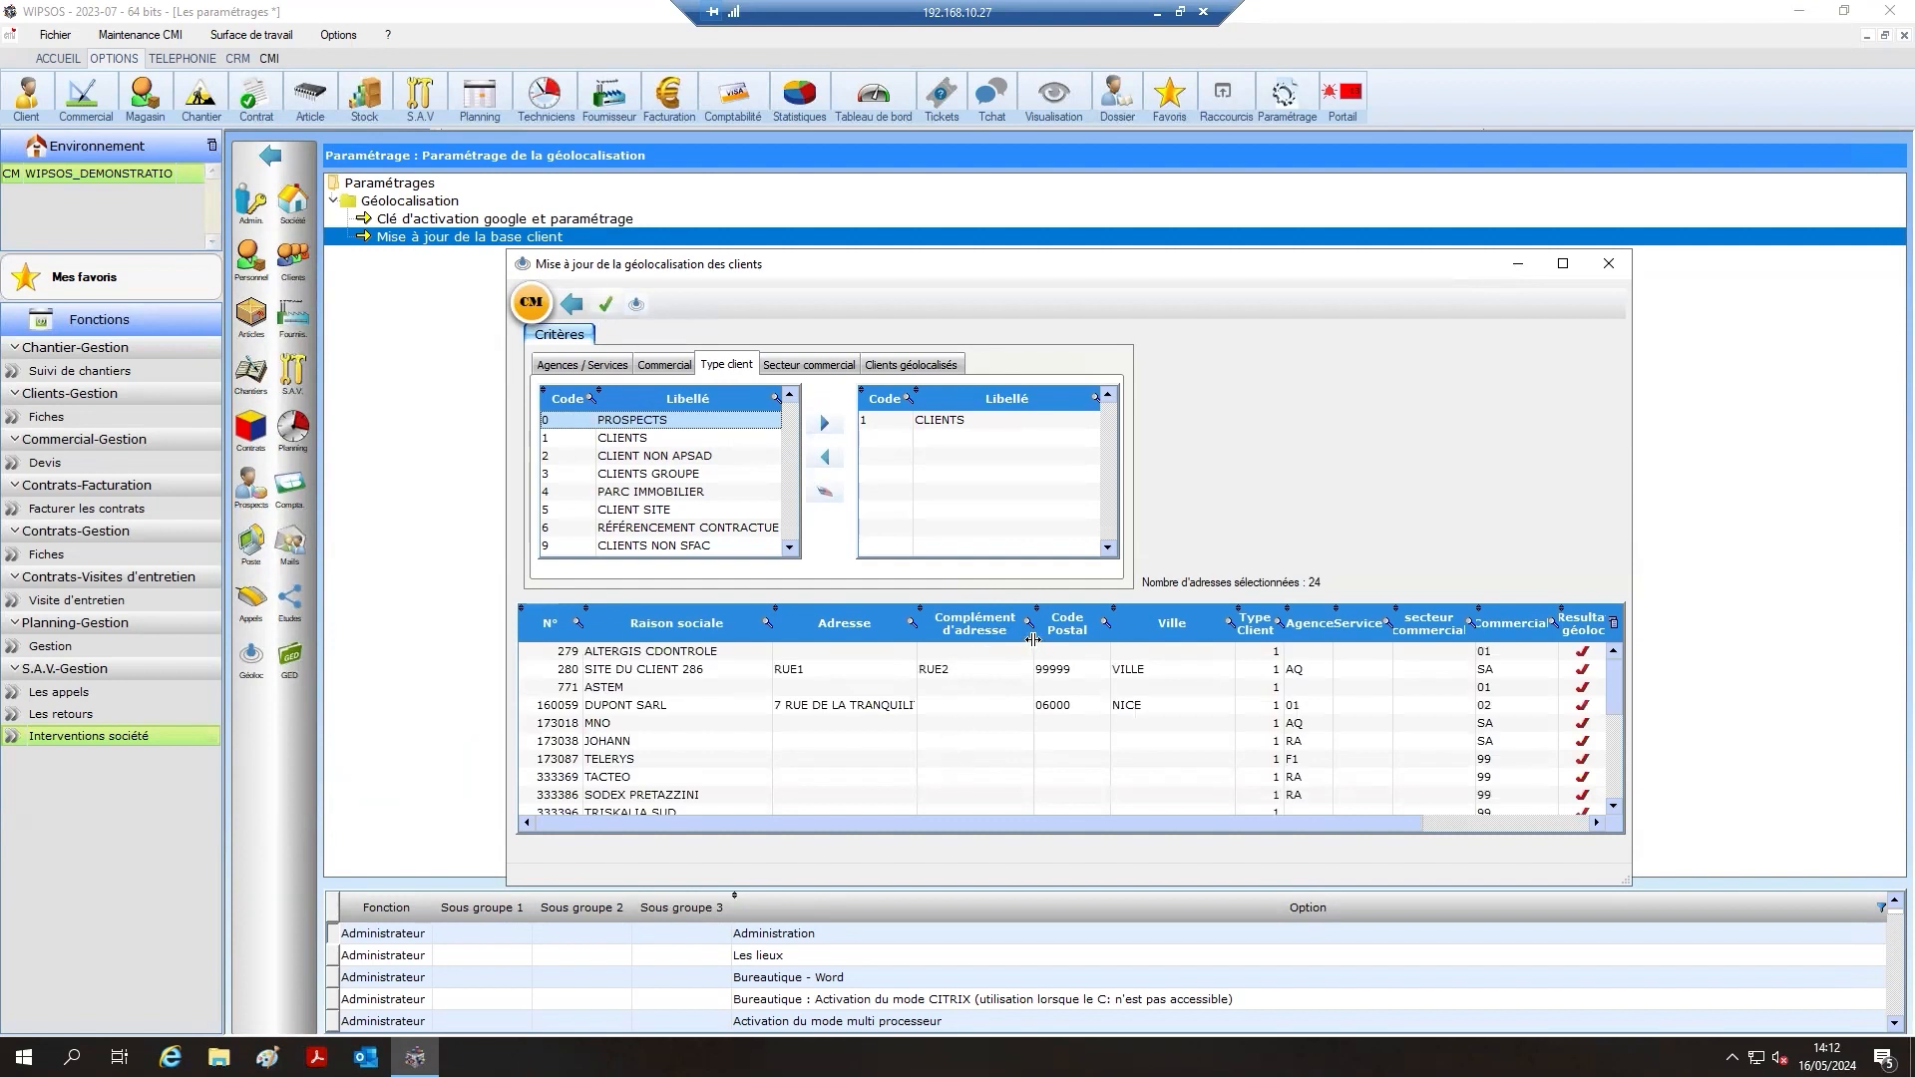
pyautogui.scroll(-5, 1302, 678)
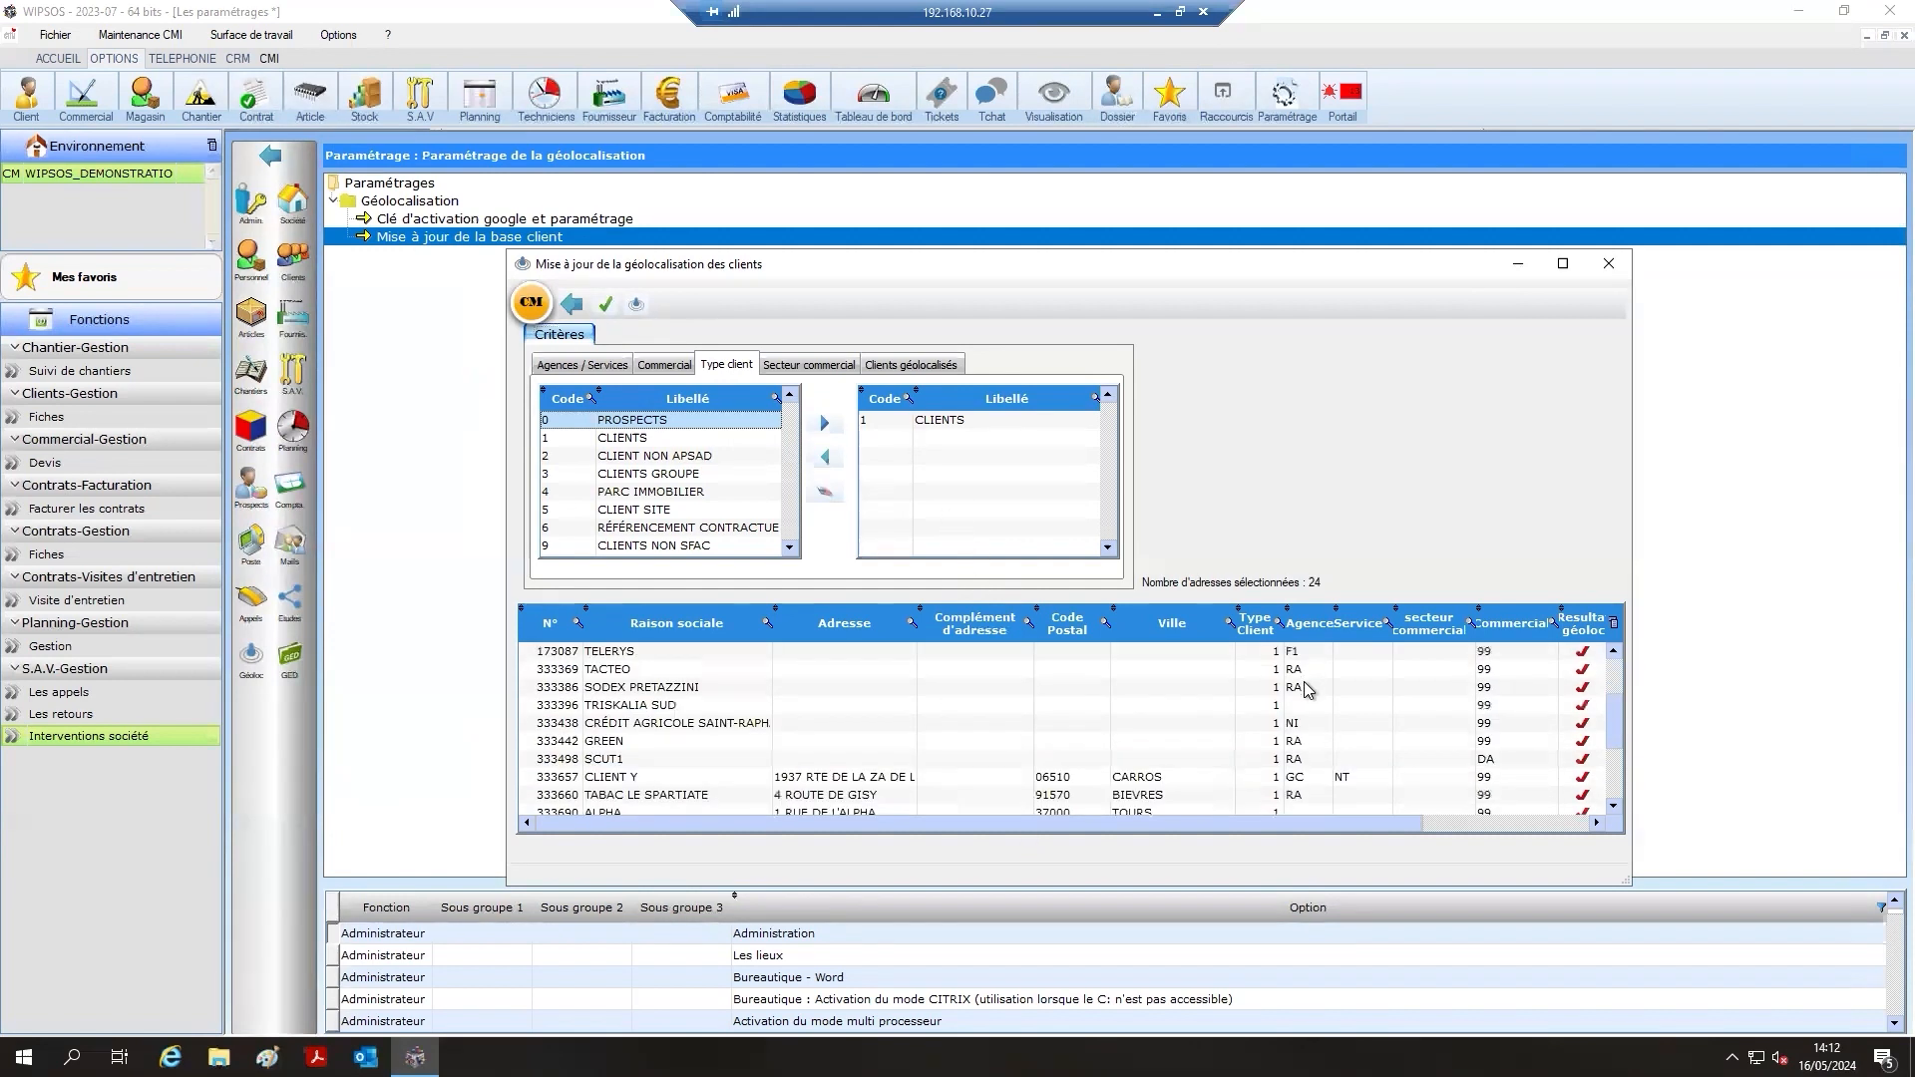
pyautogui.moveTo(1609, 780); pyautogui.dragTo(1611, 697)
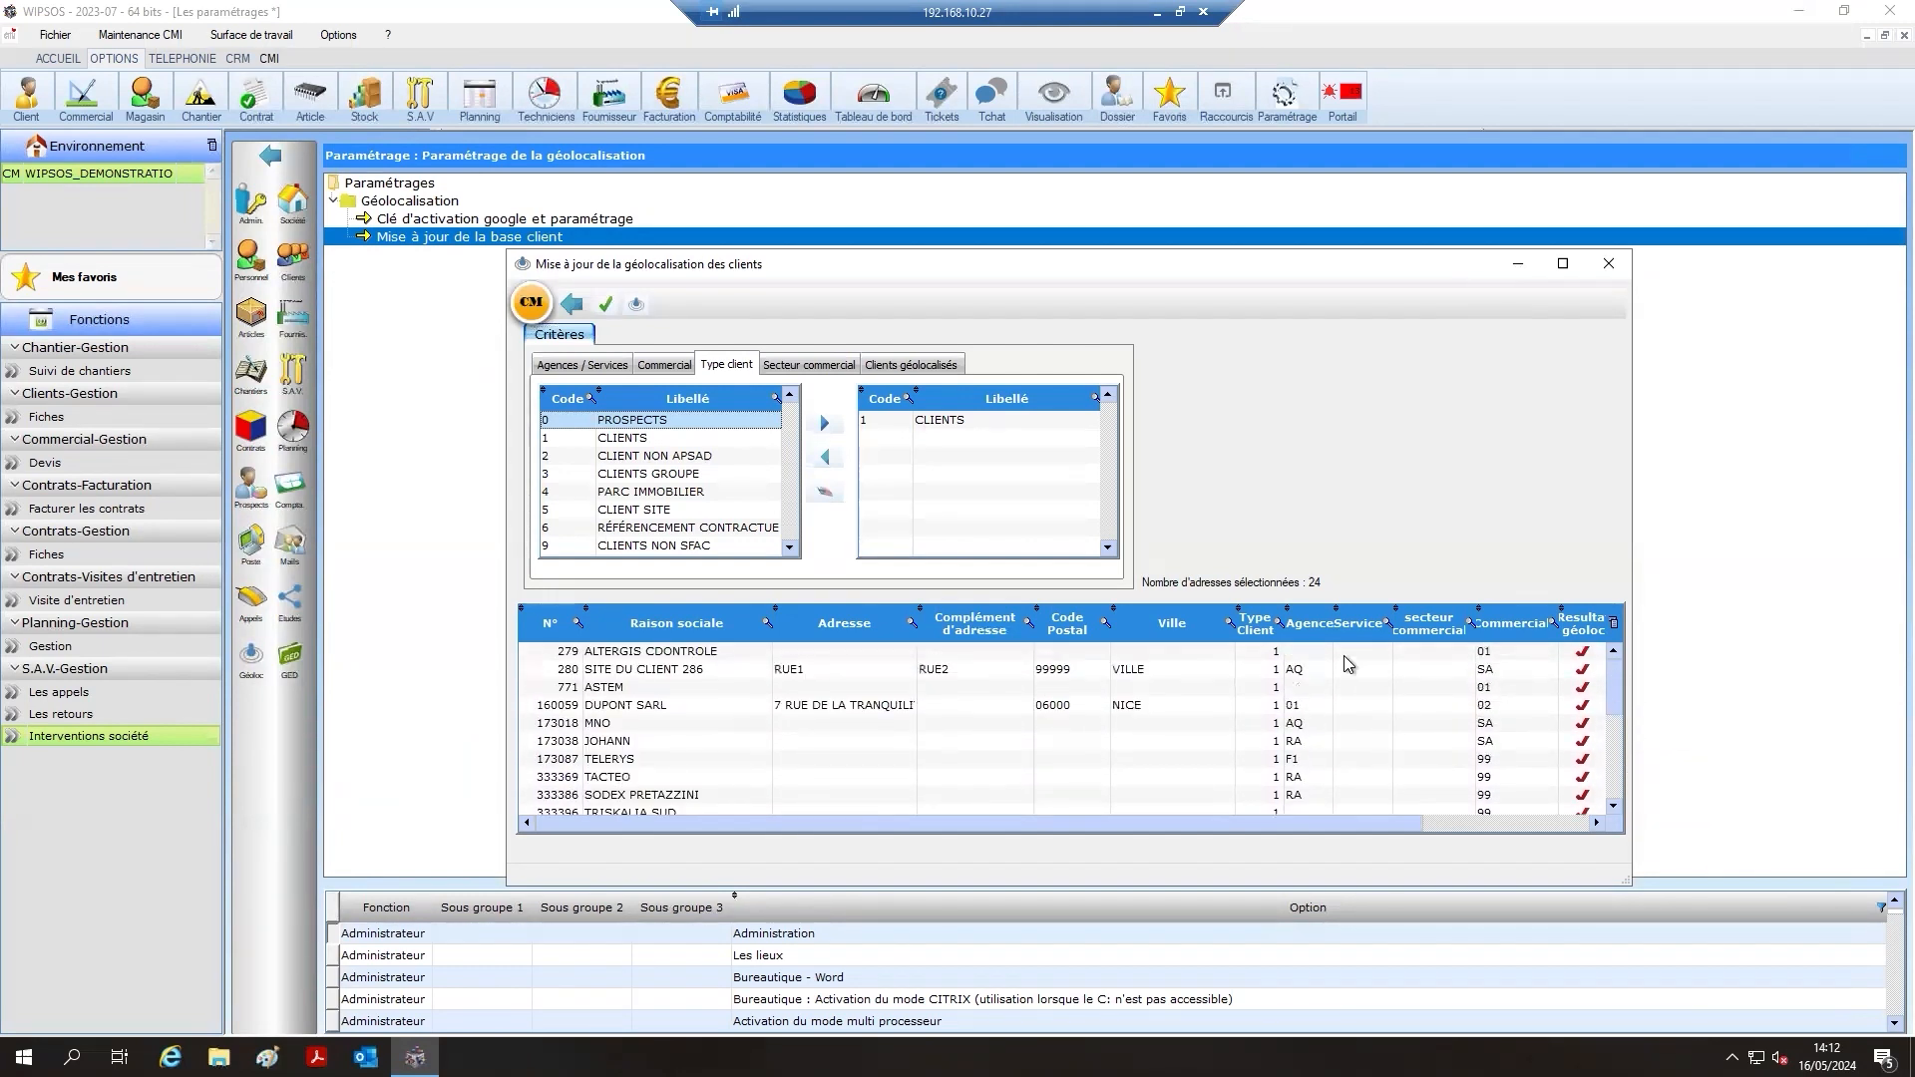
# Run the geolocation of the listed client addresses and leave the client geolocation update
pyautogui.click(636, 304)
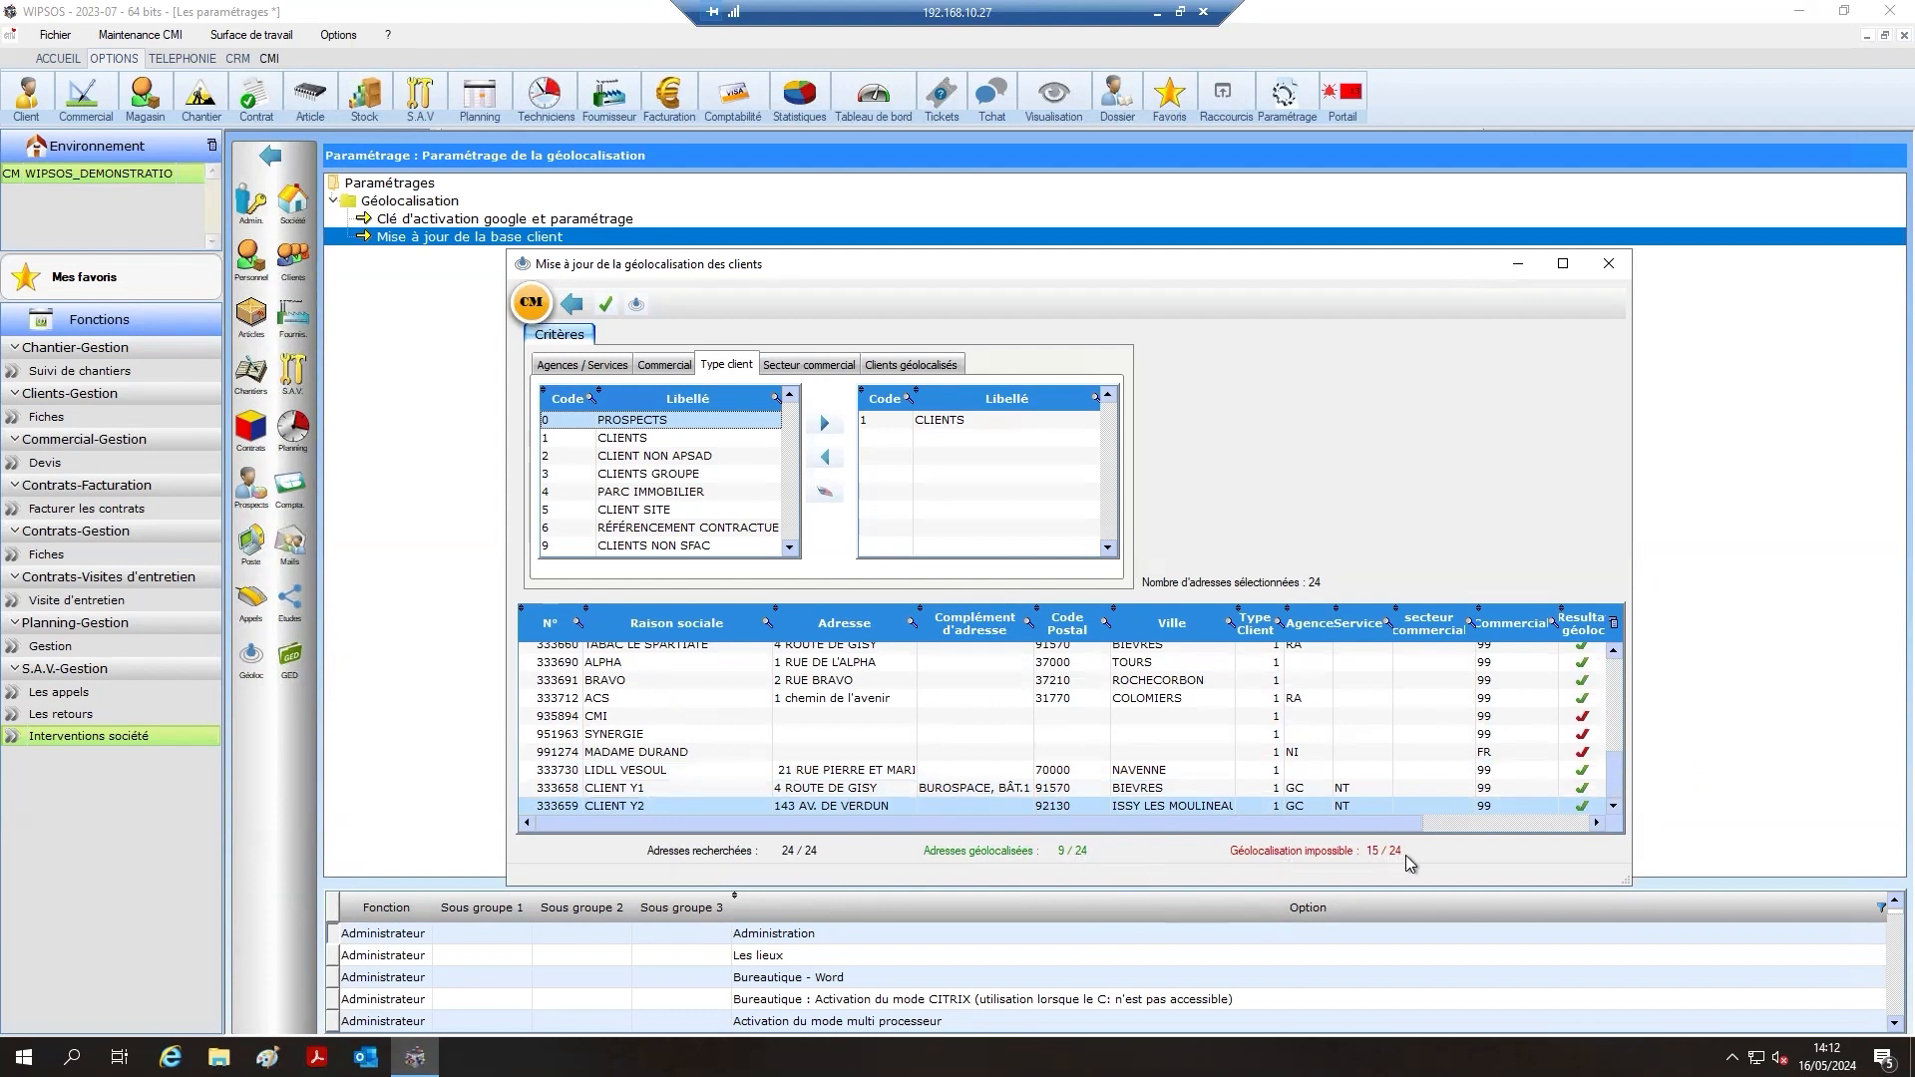
pyautogui.click(1580, 758)
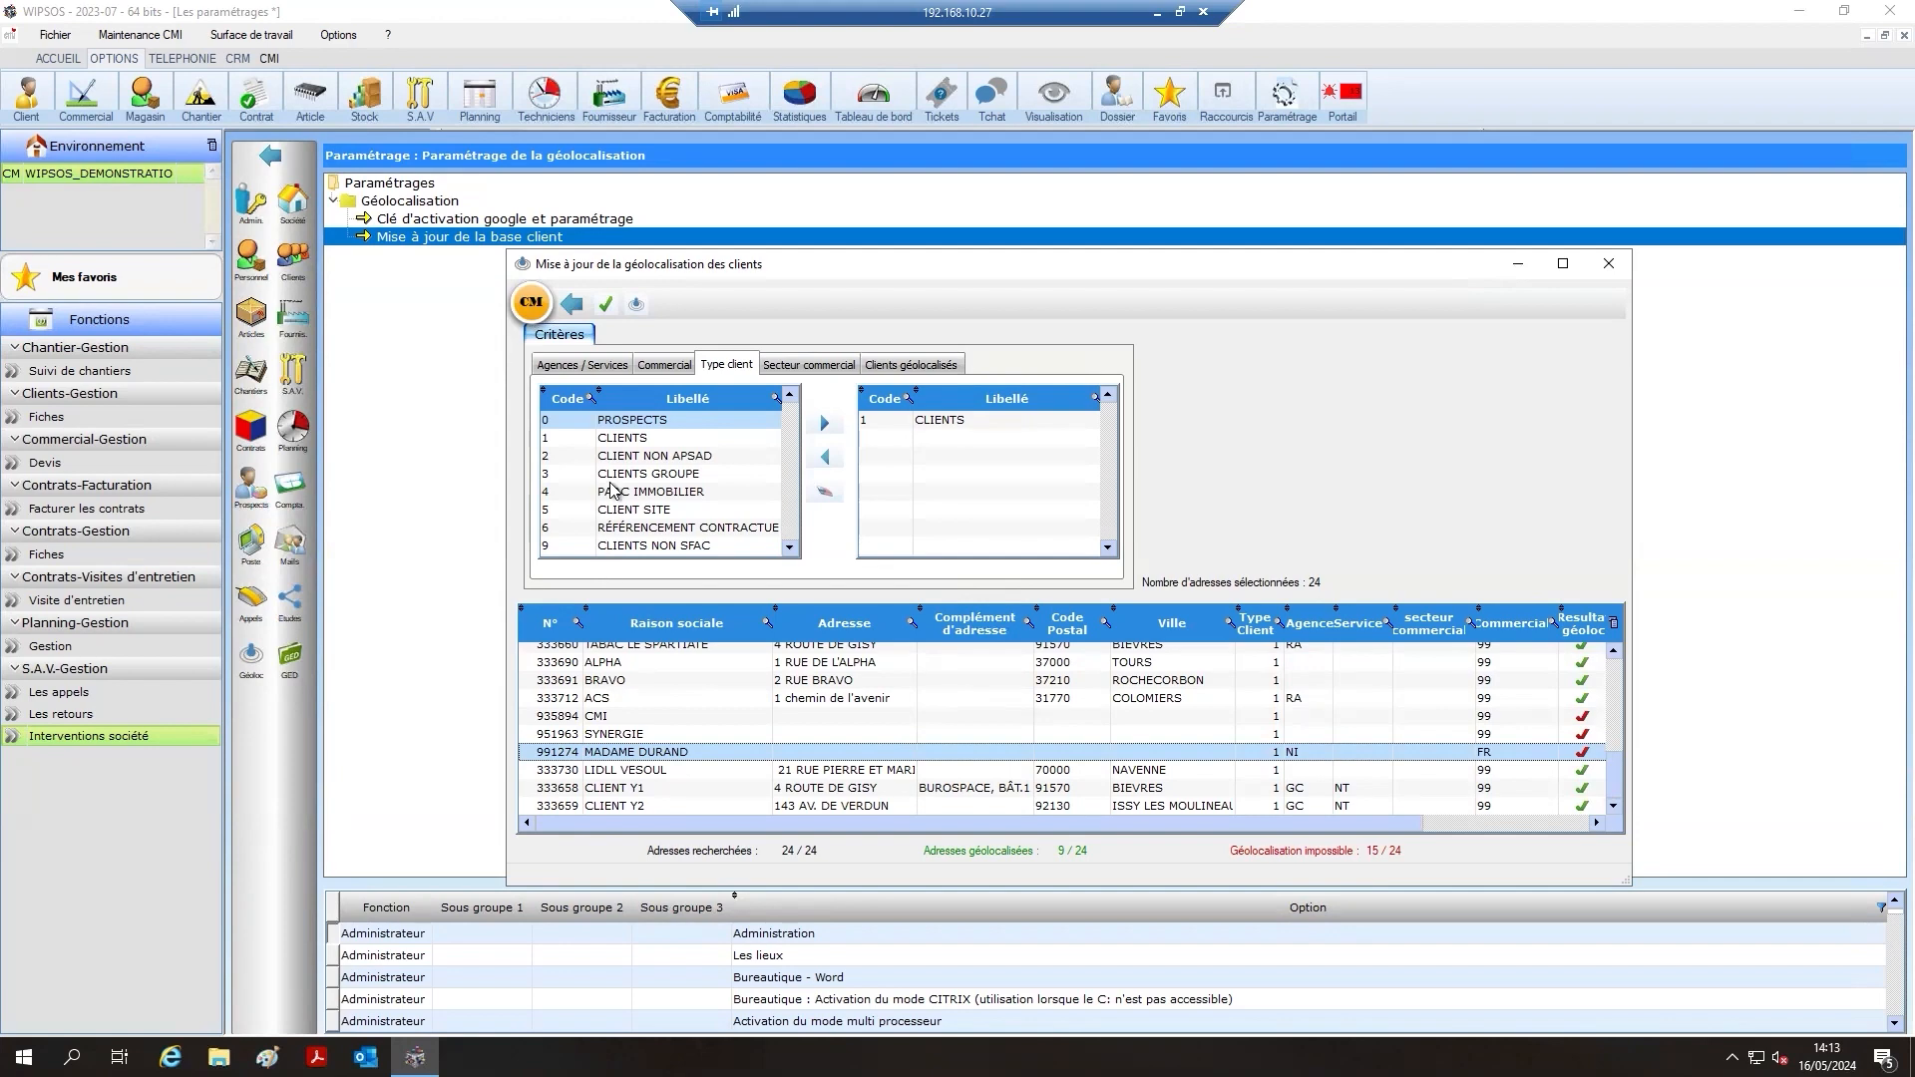
pyautogui.click(571, 304)
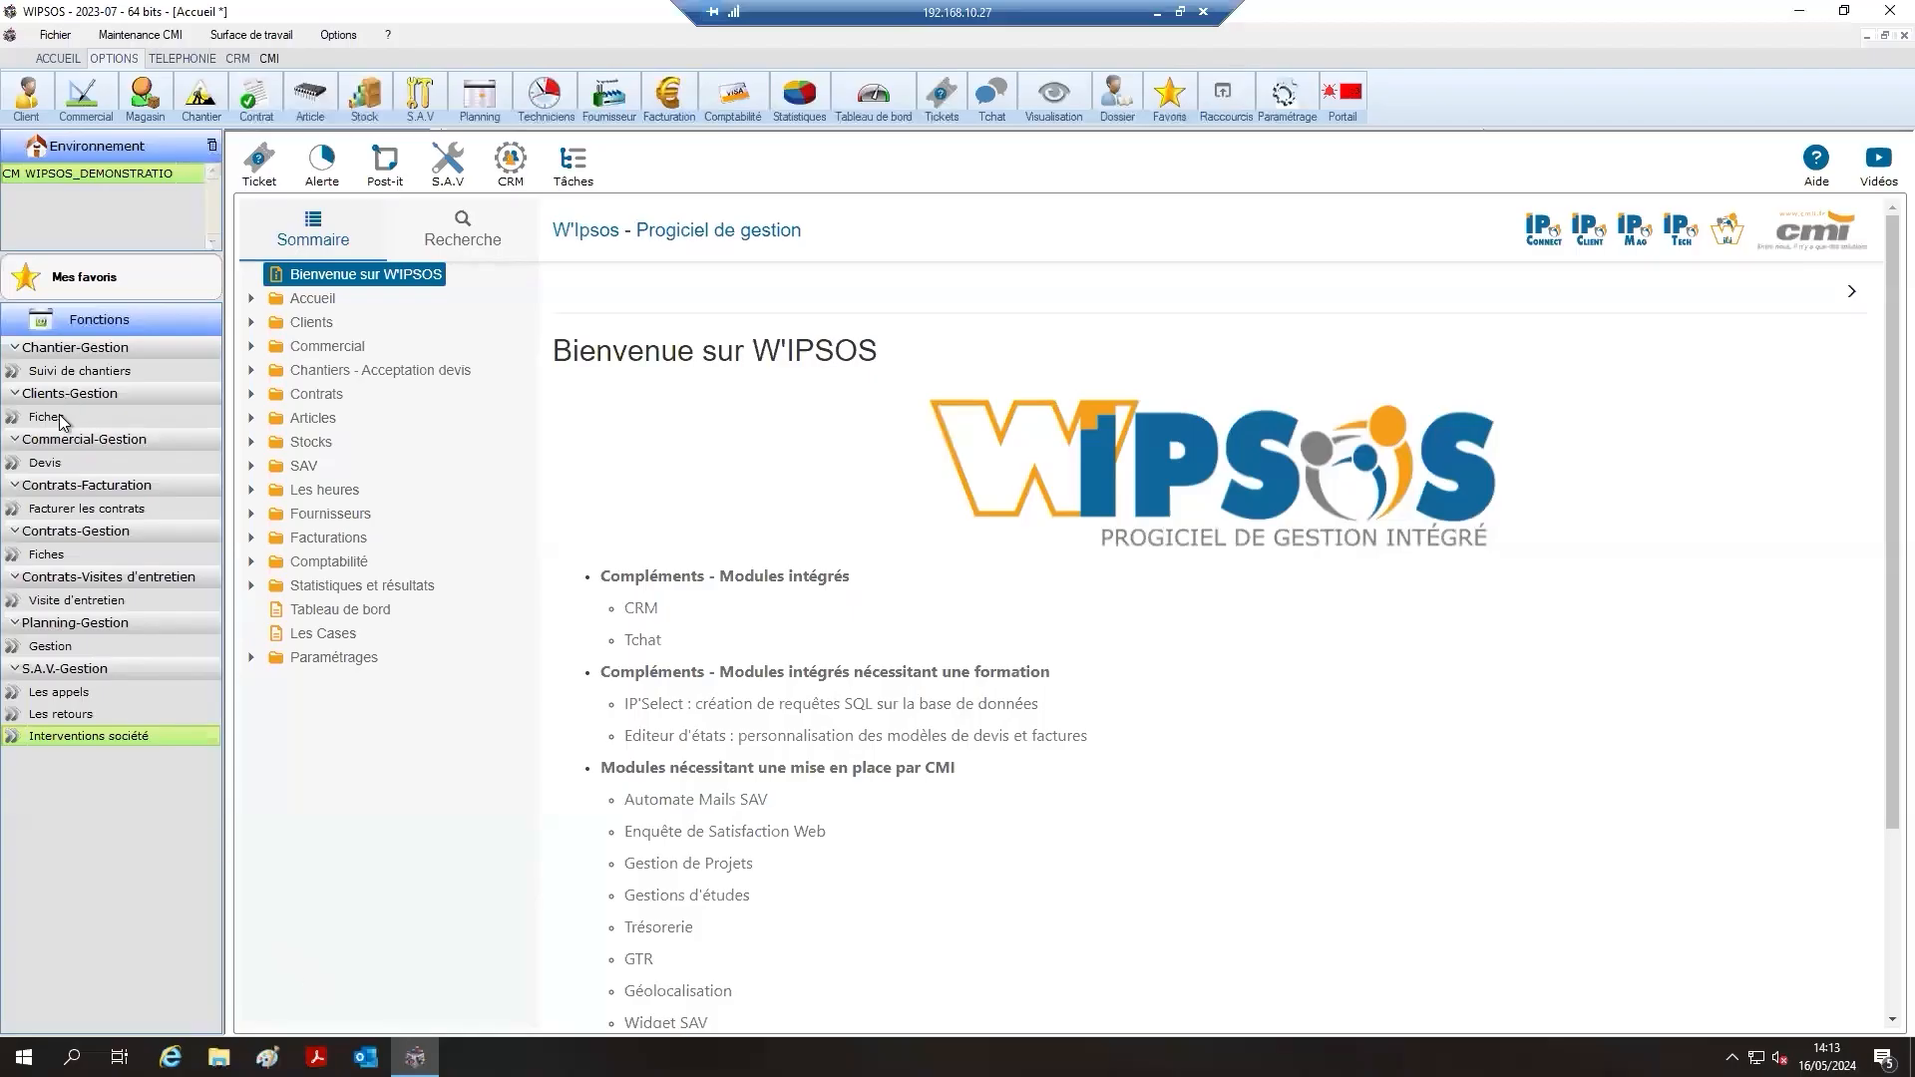
# Open the client record of PYREX, display its location on the map, and leave the record
pyautogui.click(58, 415)
pyautogui.click(443, 315)
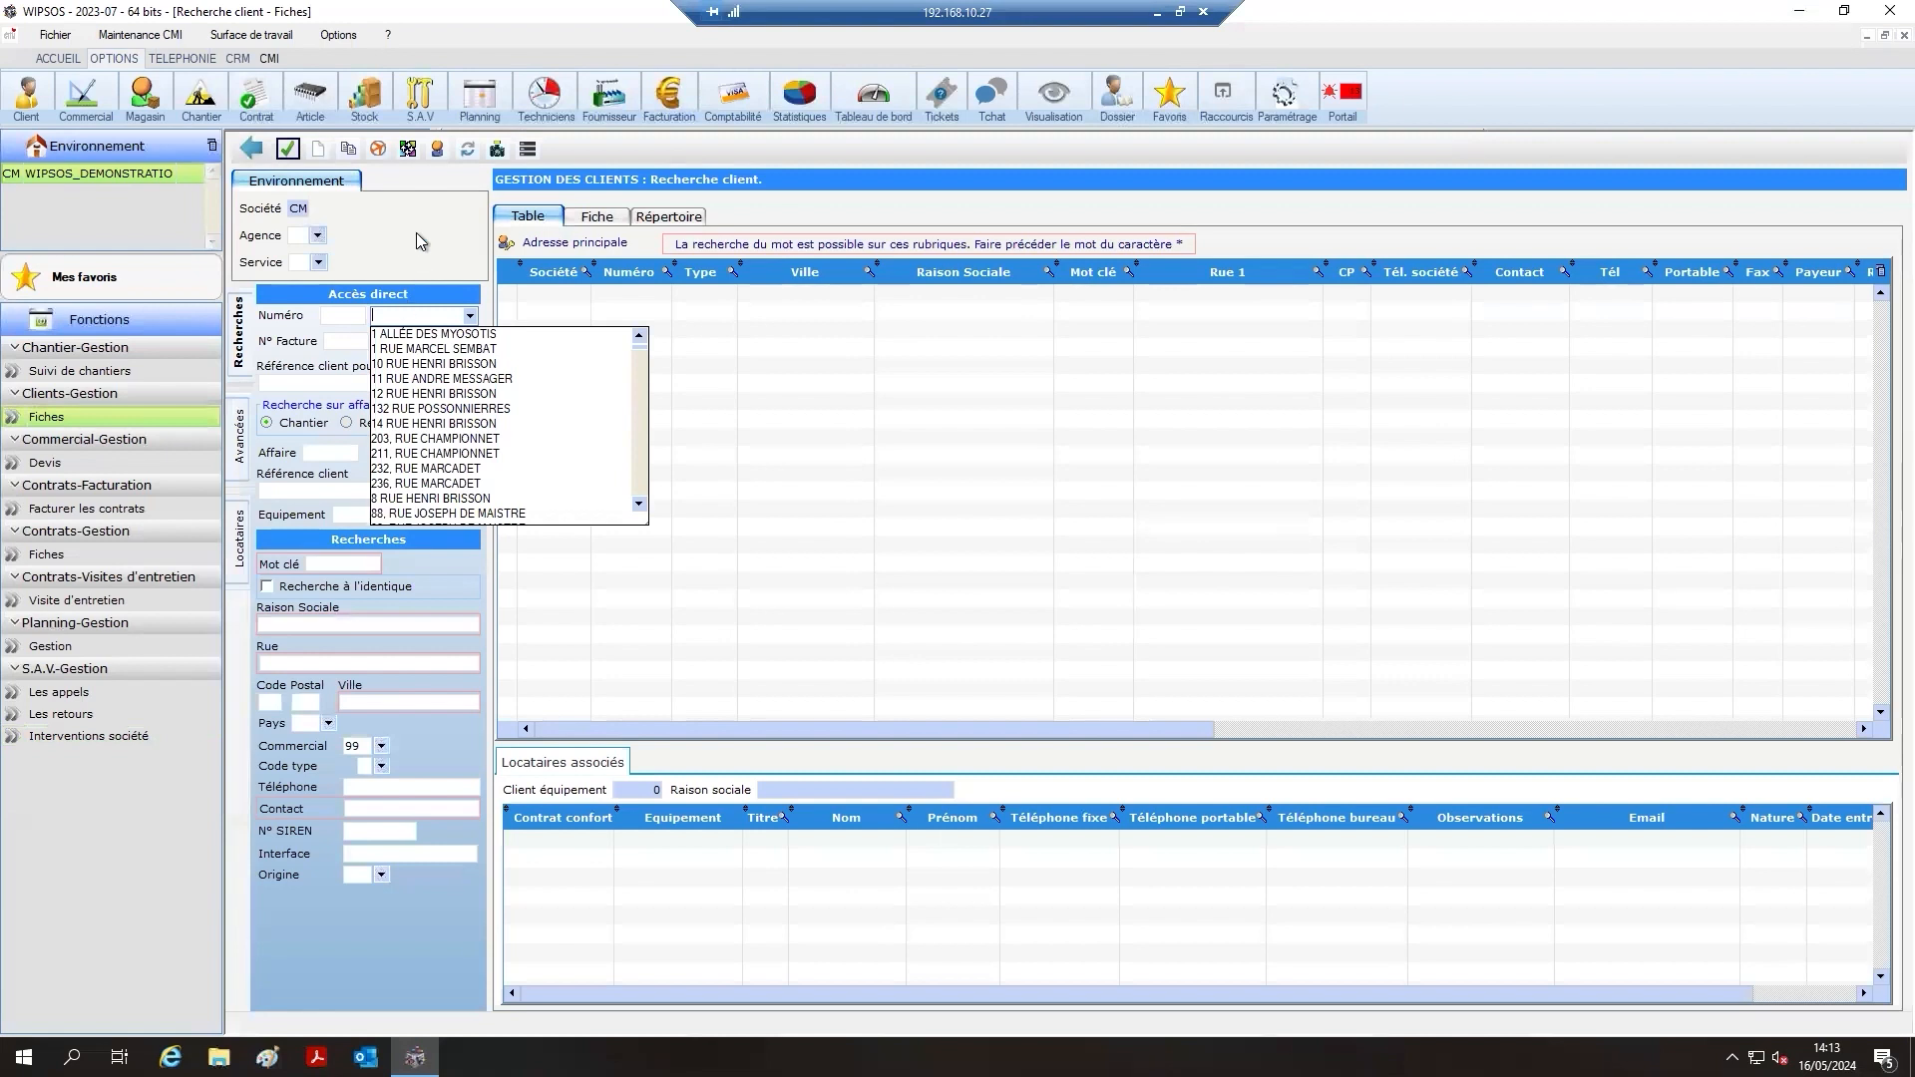
pyautogui.write('PYREX')
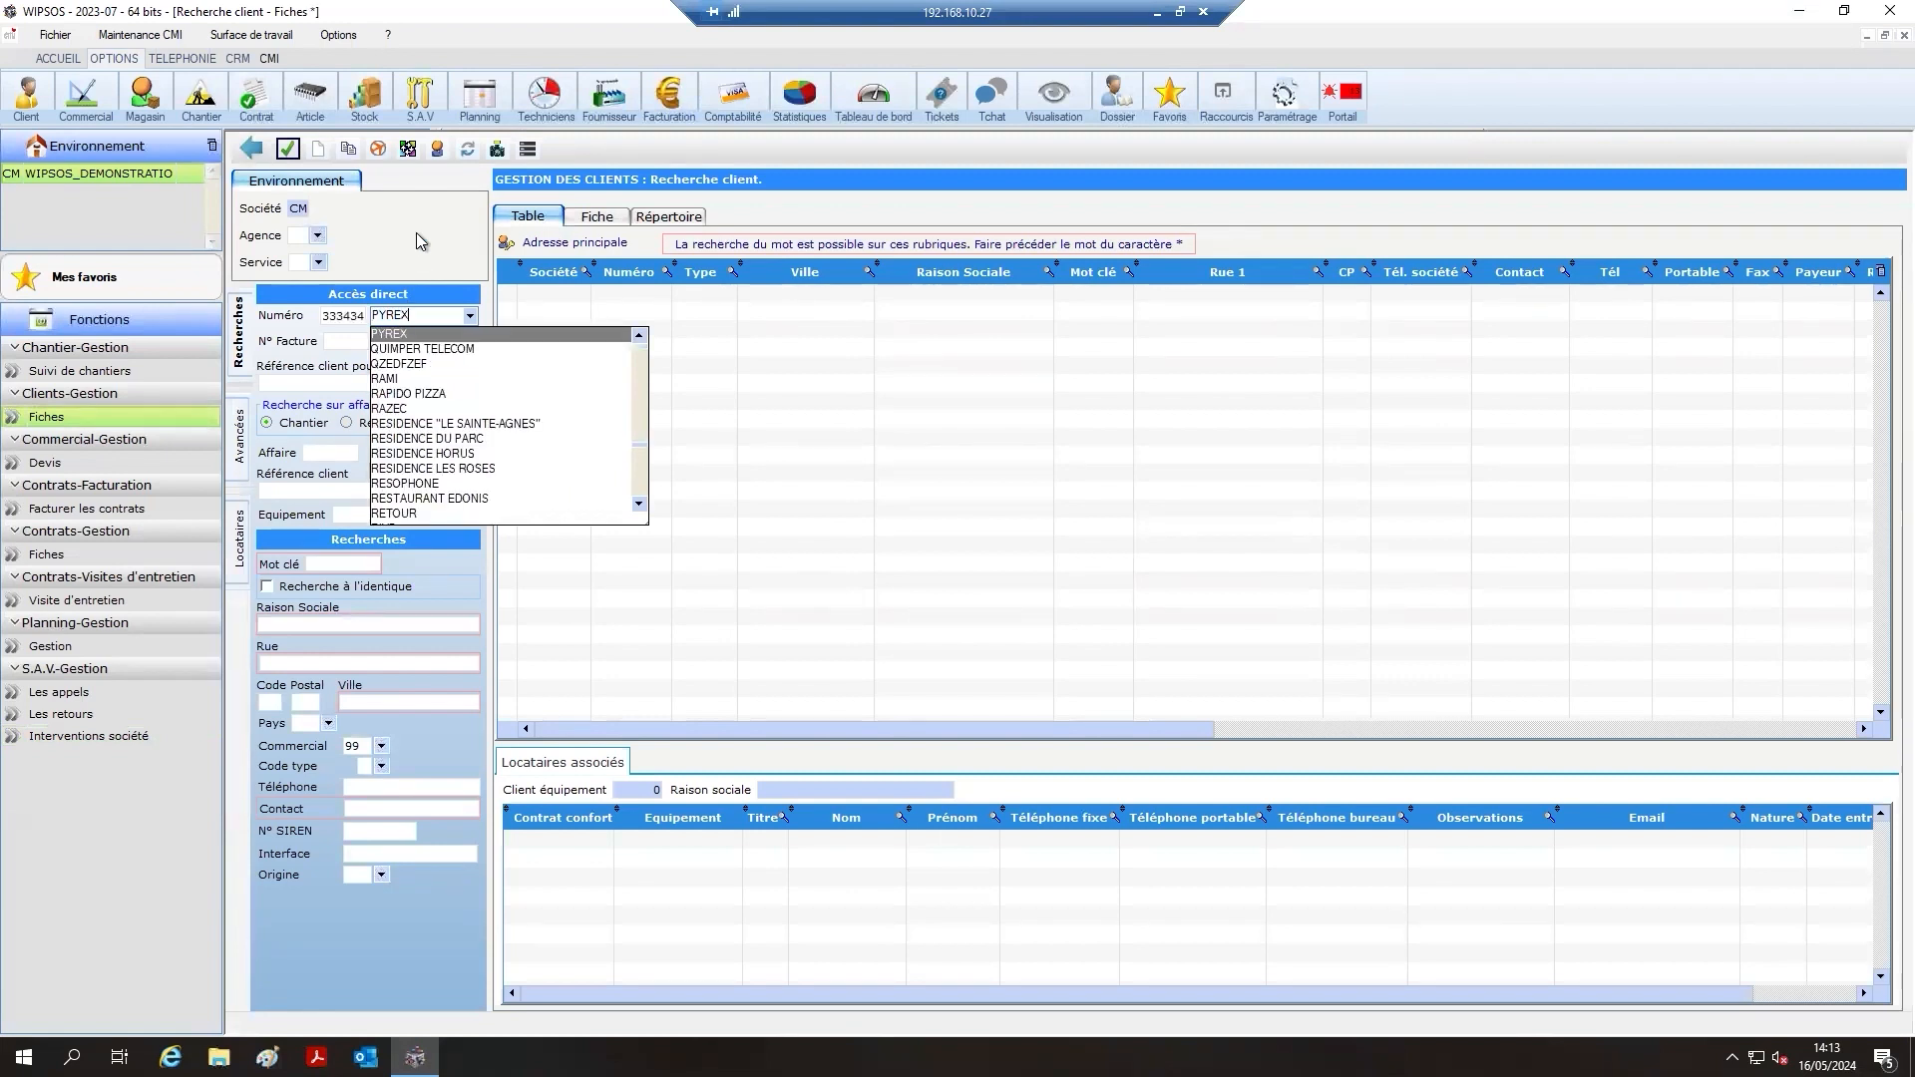
pyautogui.press('Return')
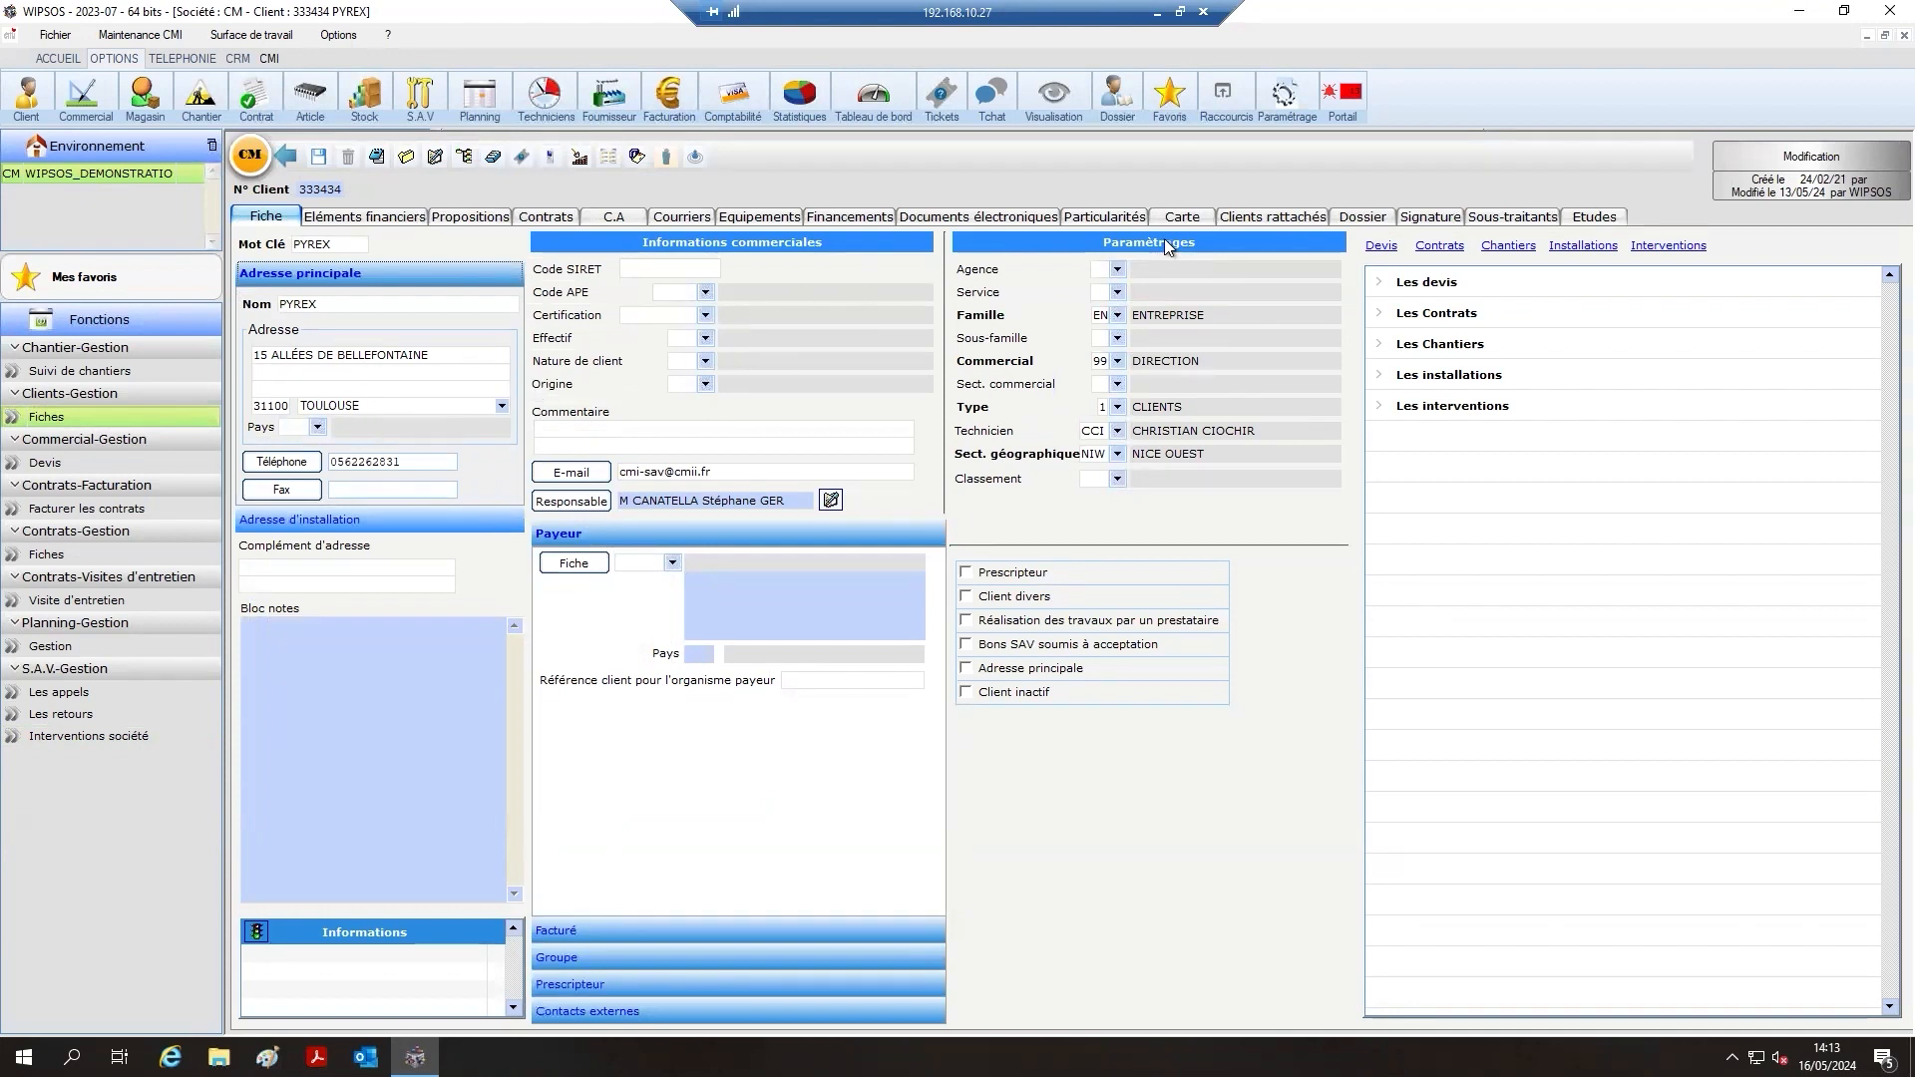
pyautogui.click(1181, 218)
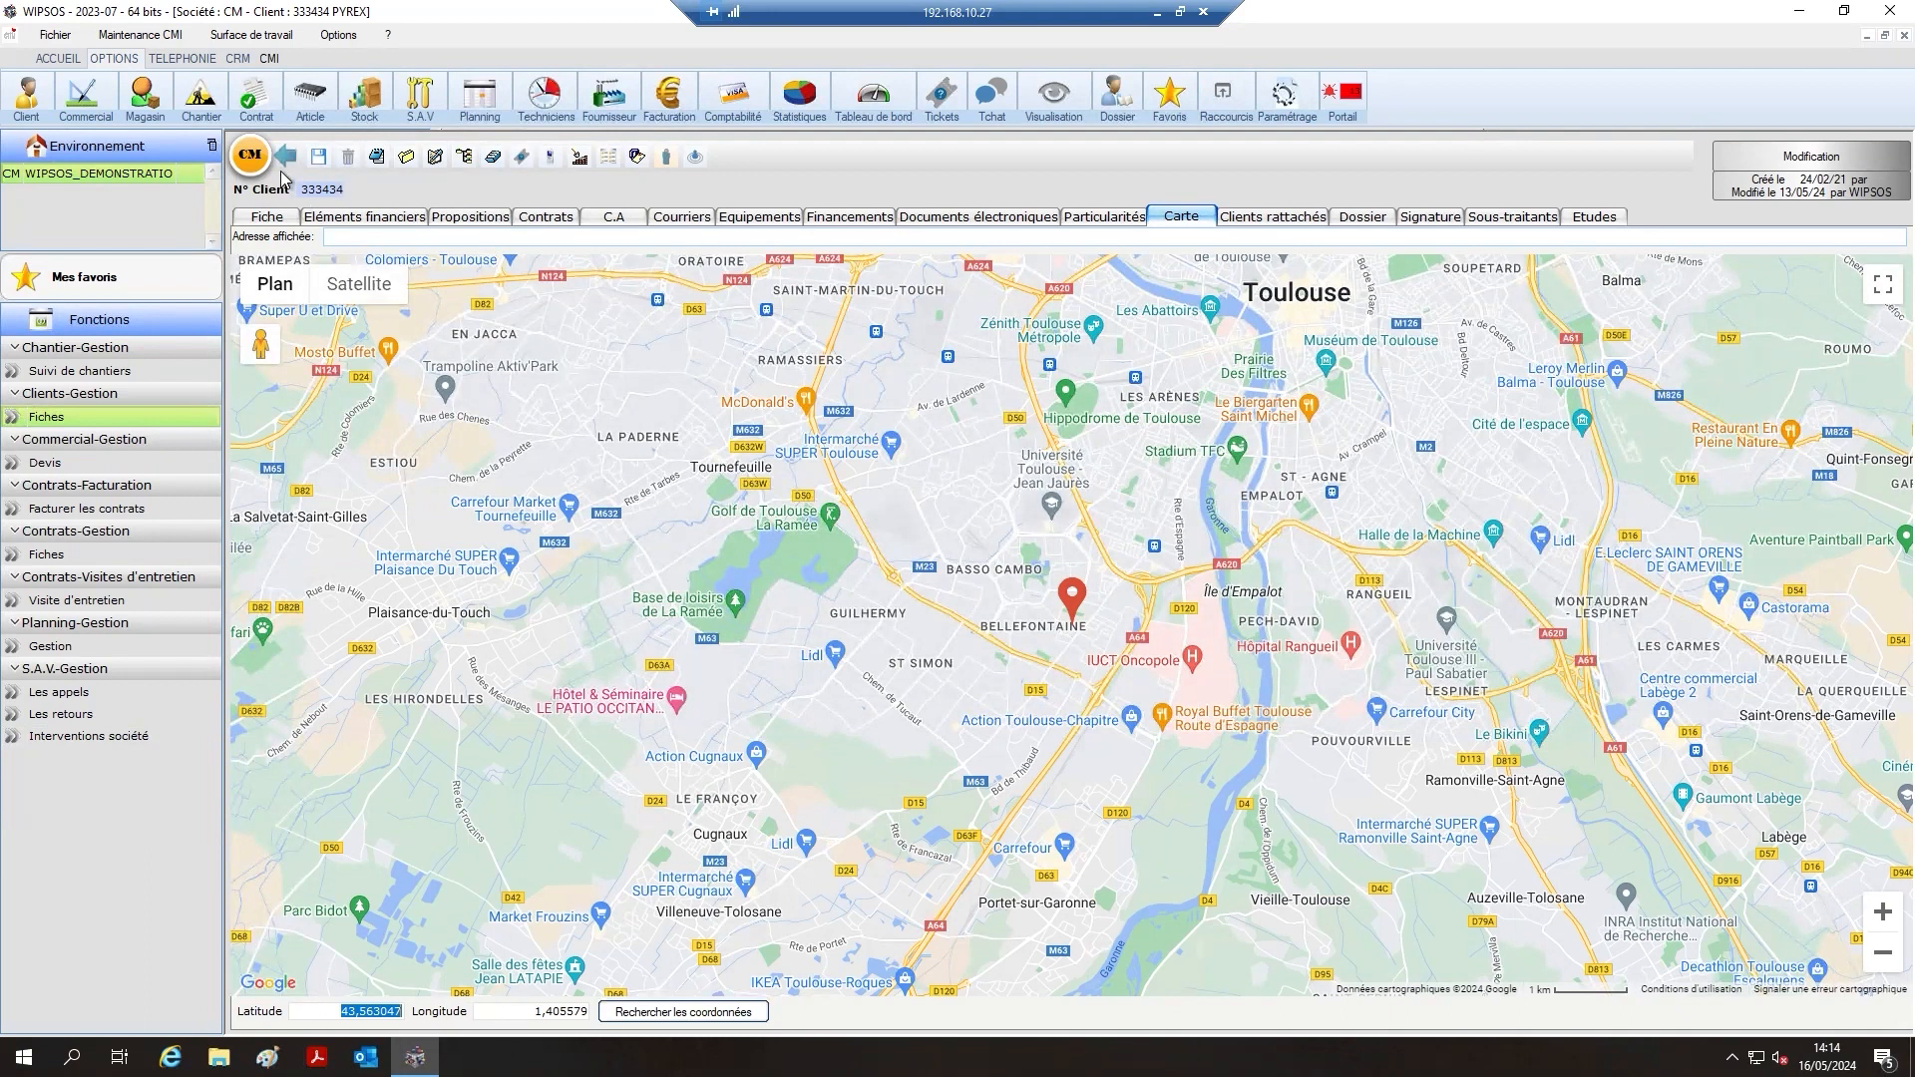
pyautogui.click(283, 222)
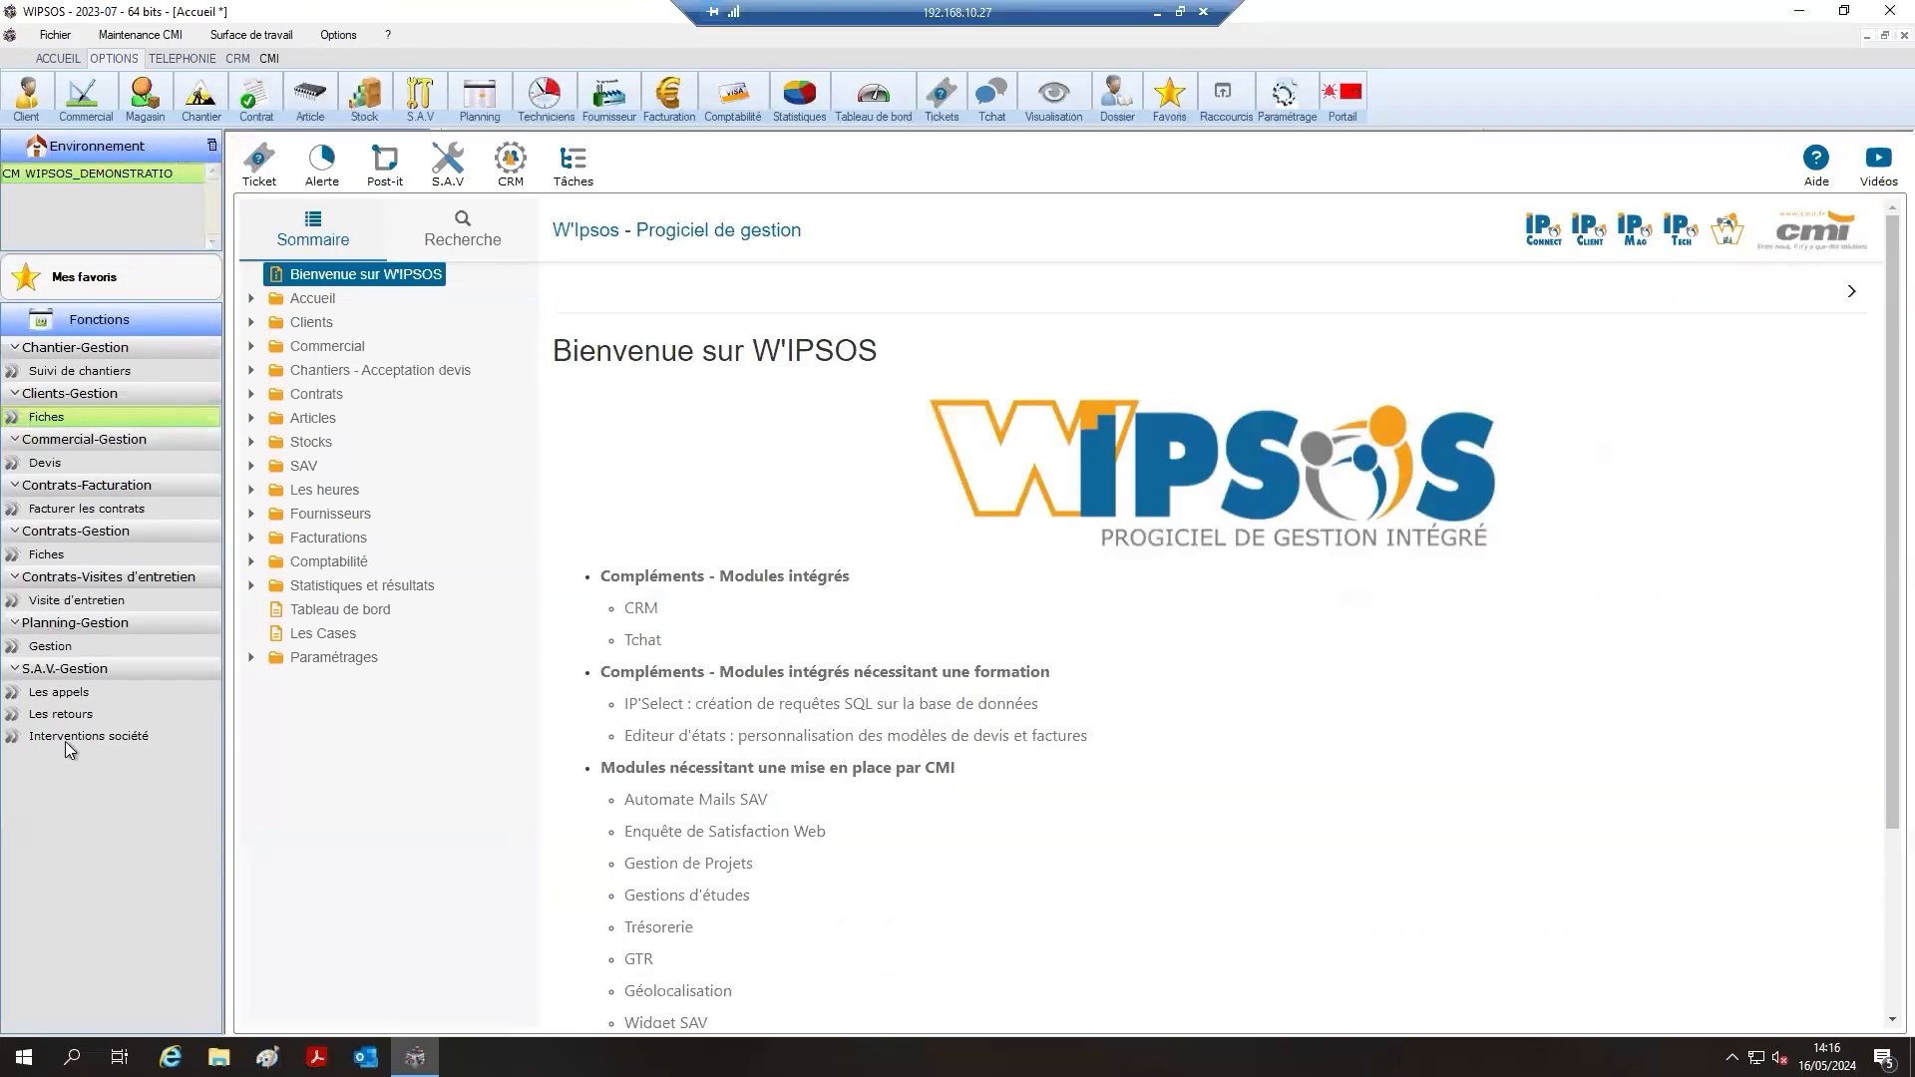
# List the company interventions with call dates in the floating month (Mois flottant), also including the status A suivre
pyautogui.click(64, 736)
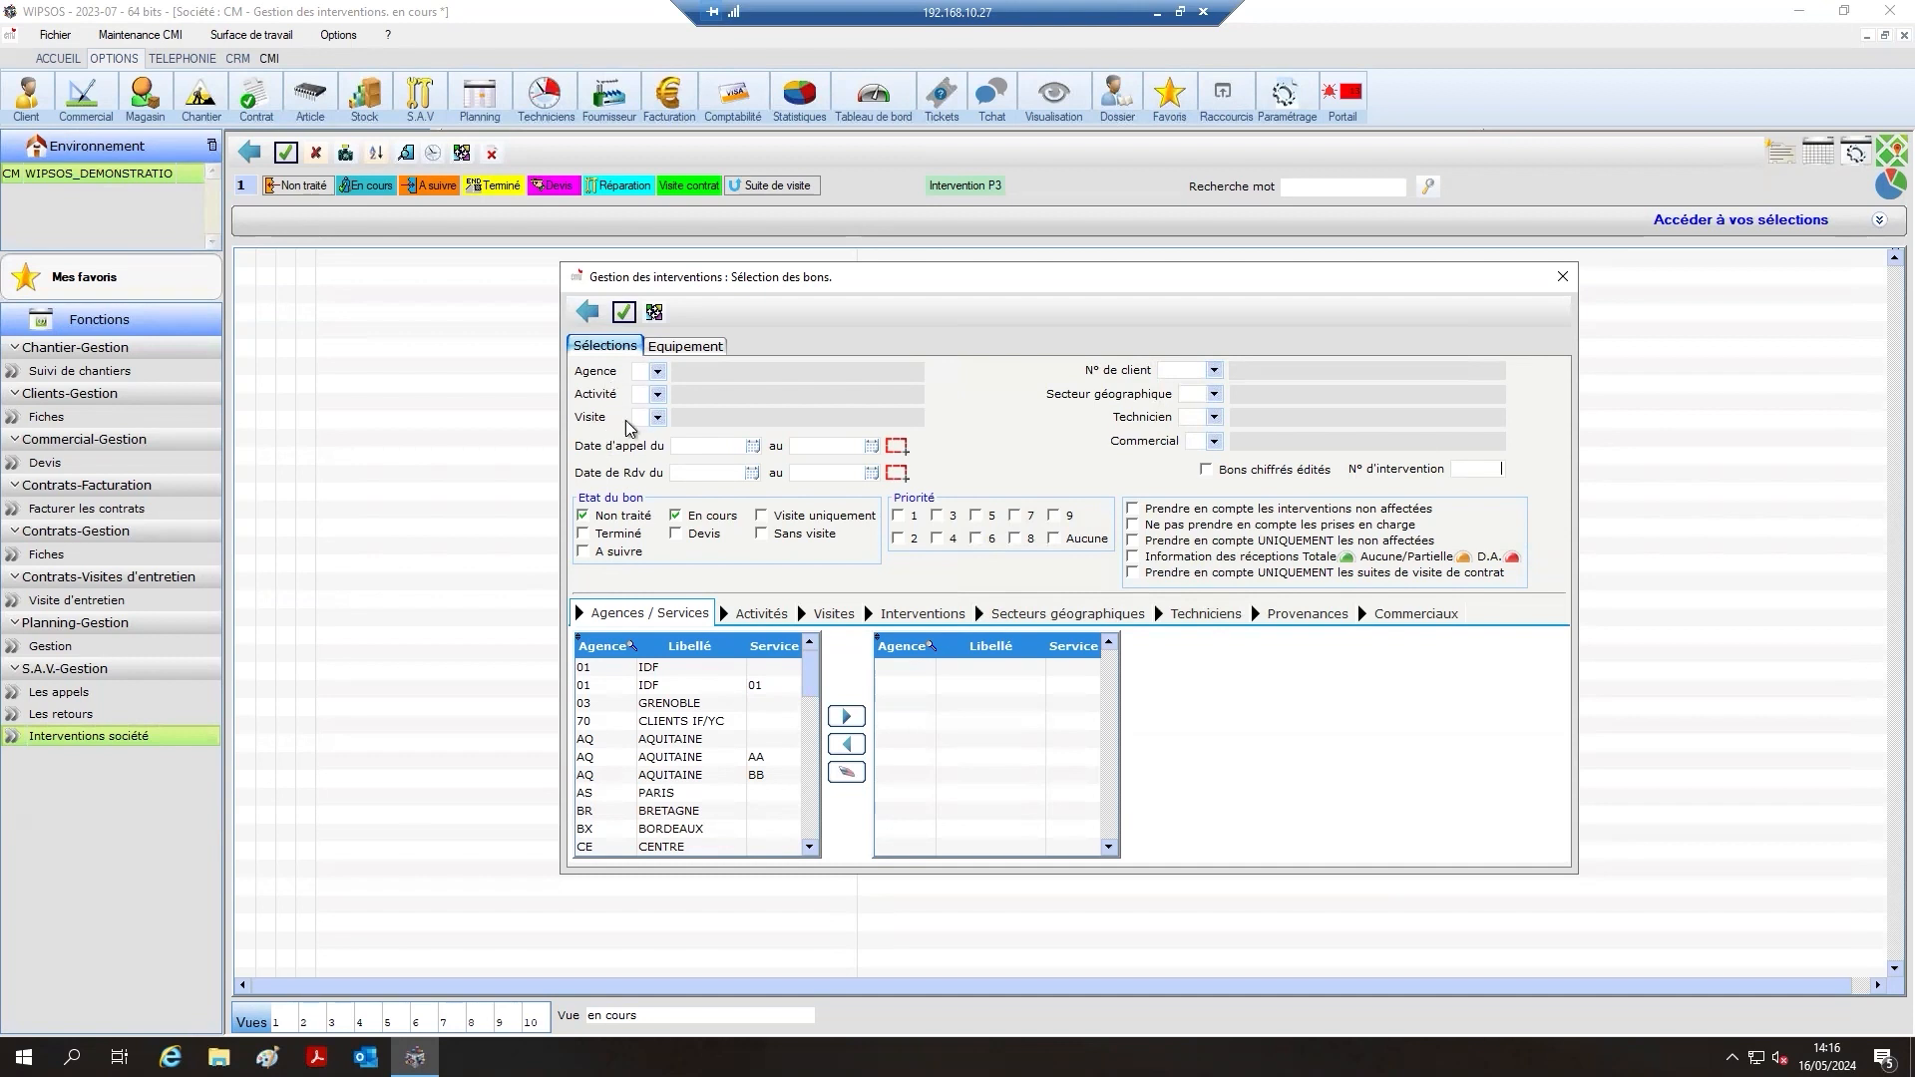
pyautogui.click(896, 445)
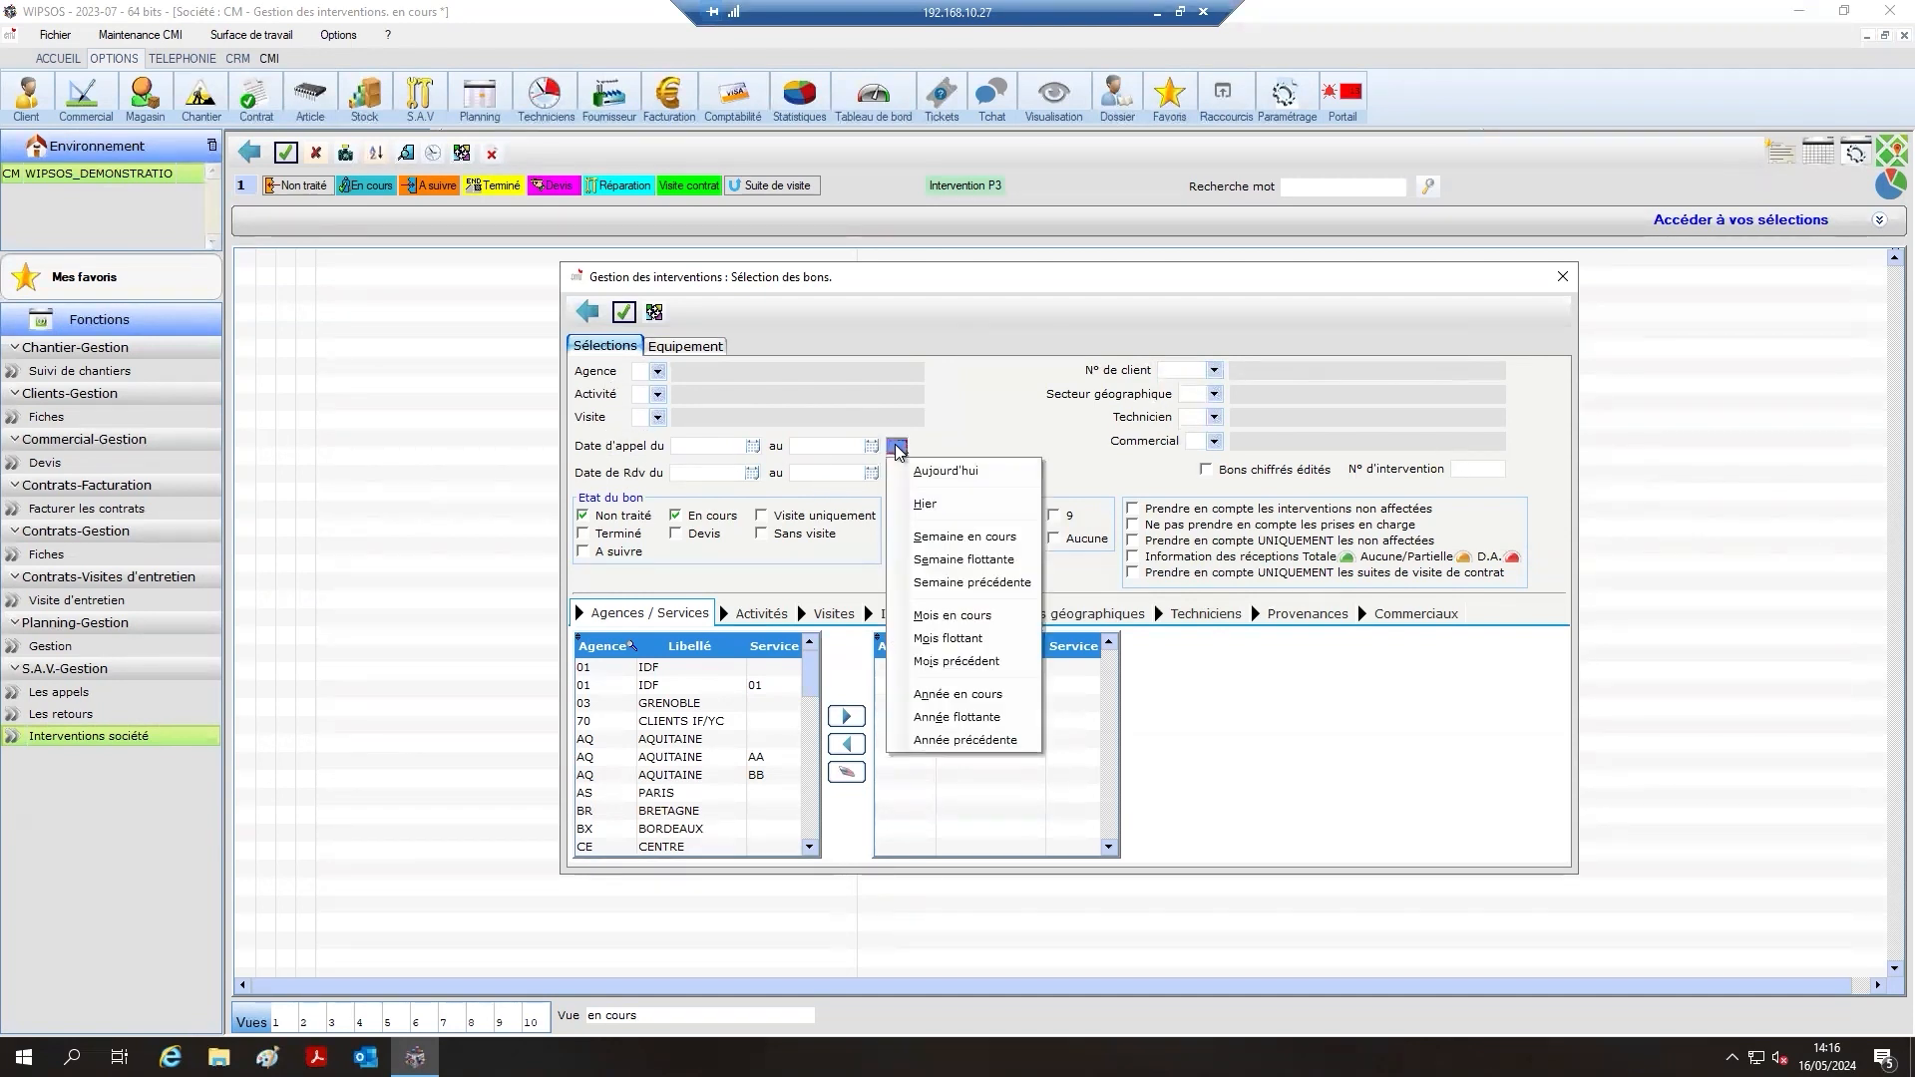
pyautogui.click(958, 638)
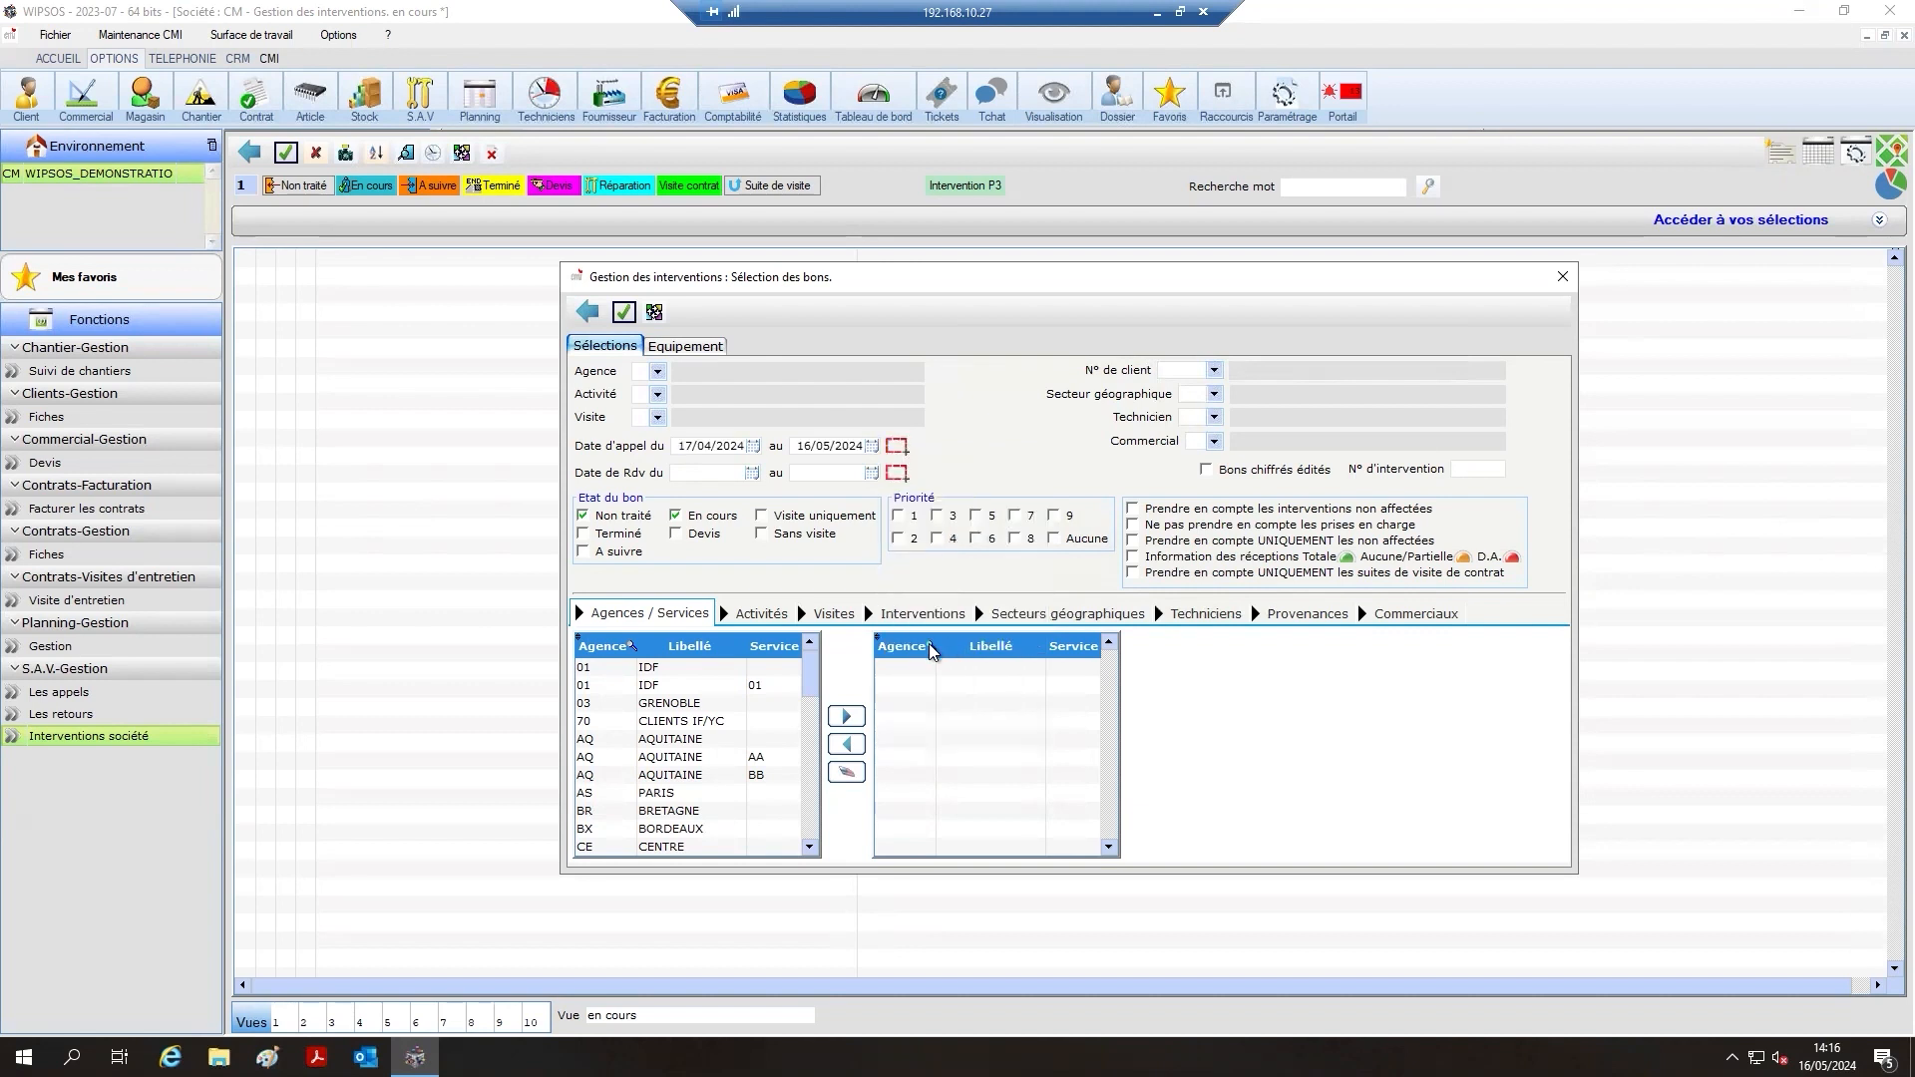
pyautogui.click(585, 552)
pyautogui.click(625, 313)
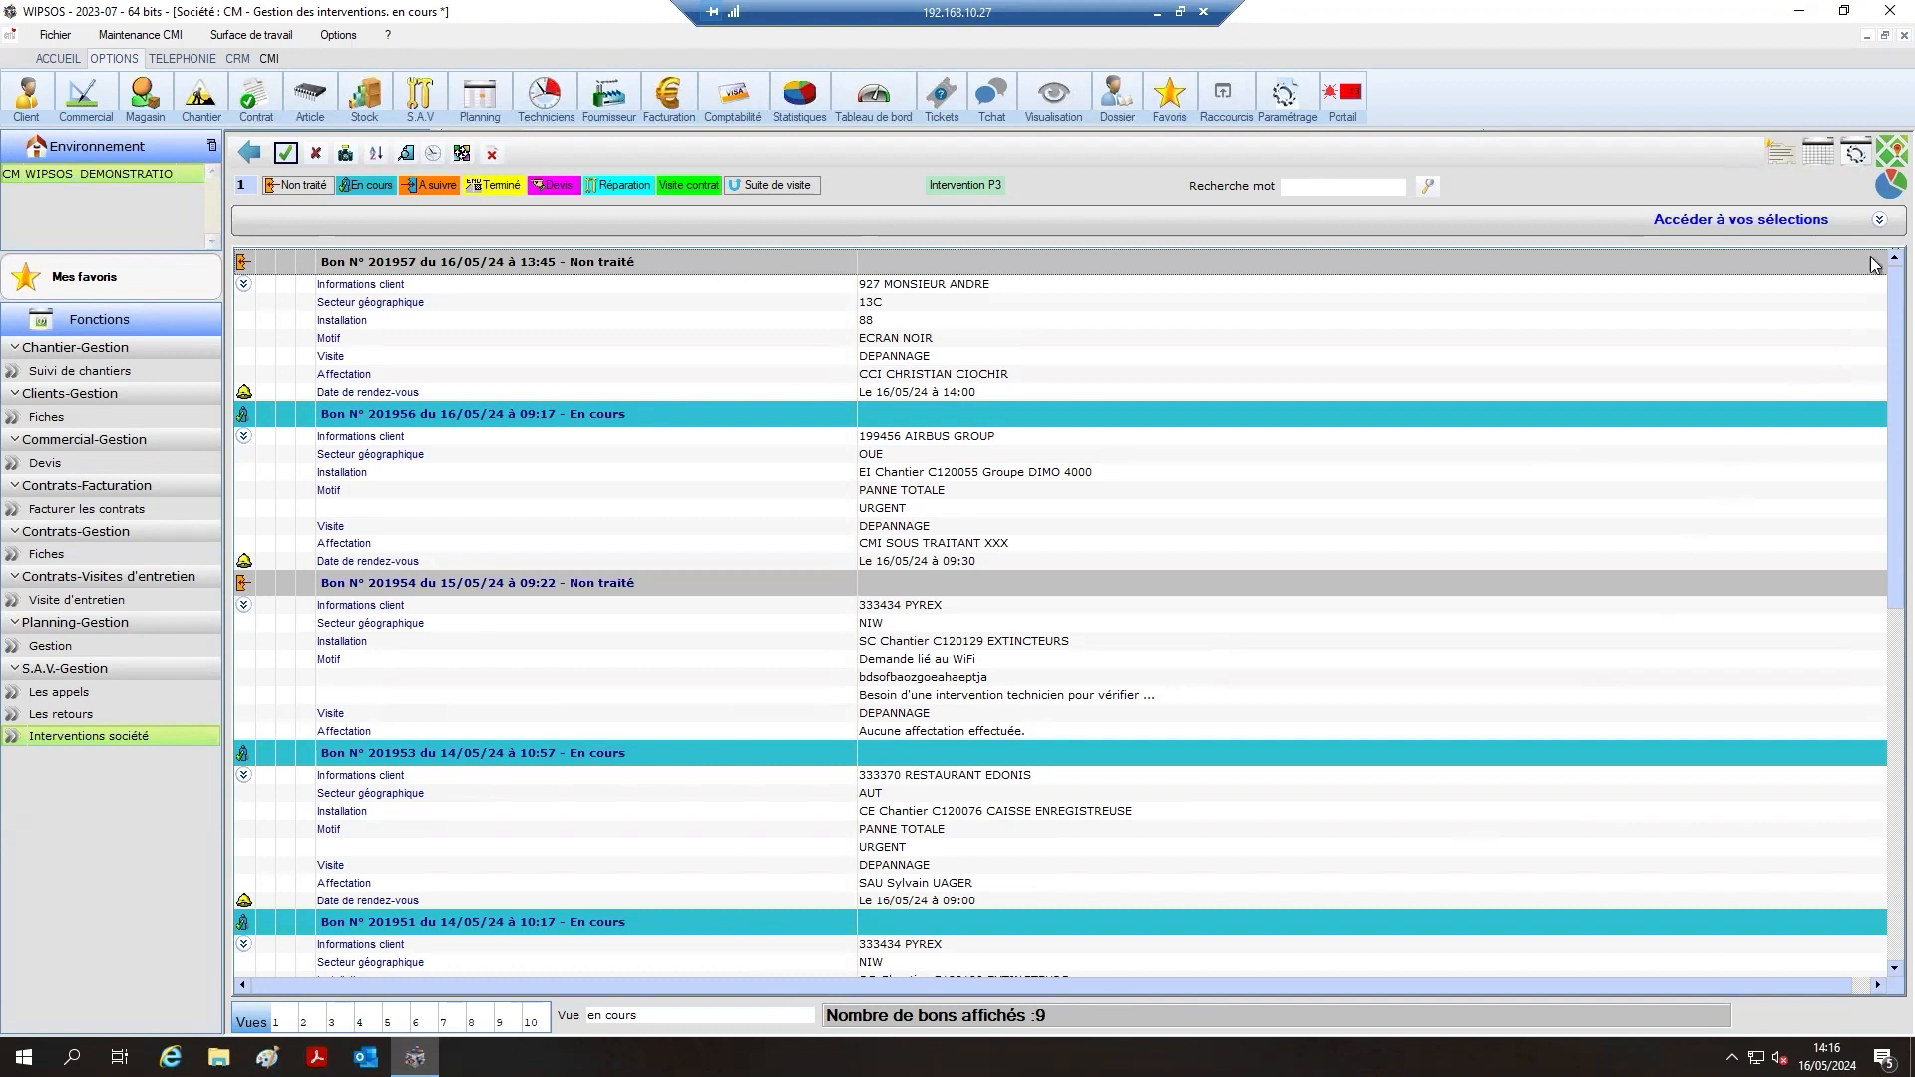
# Show the listed interventions on the map and read the details attached to their markers
pyautogui.click(1879, 159)
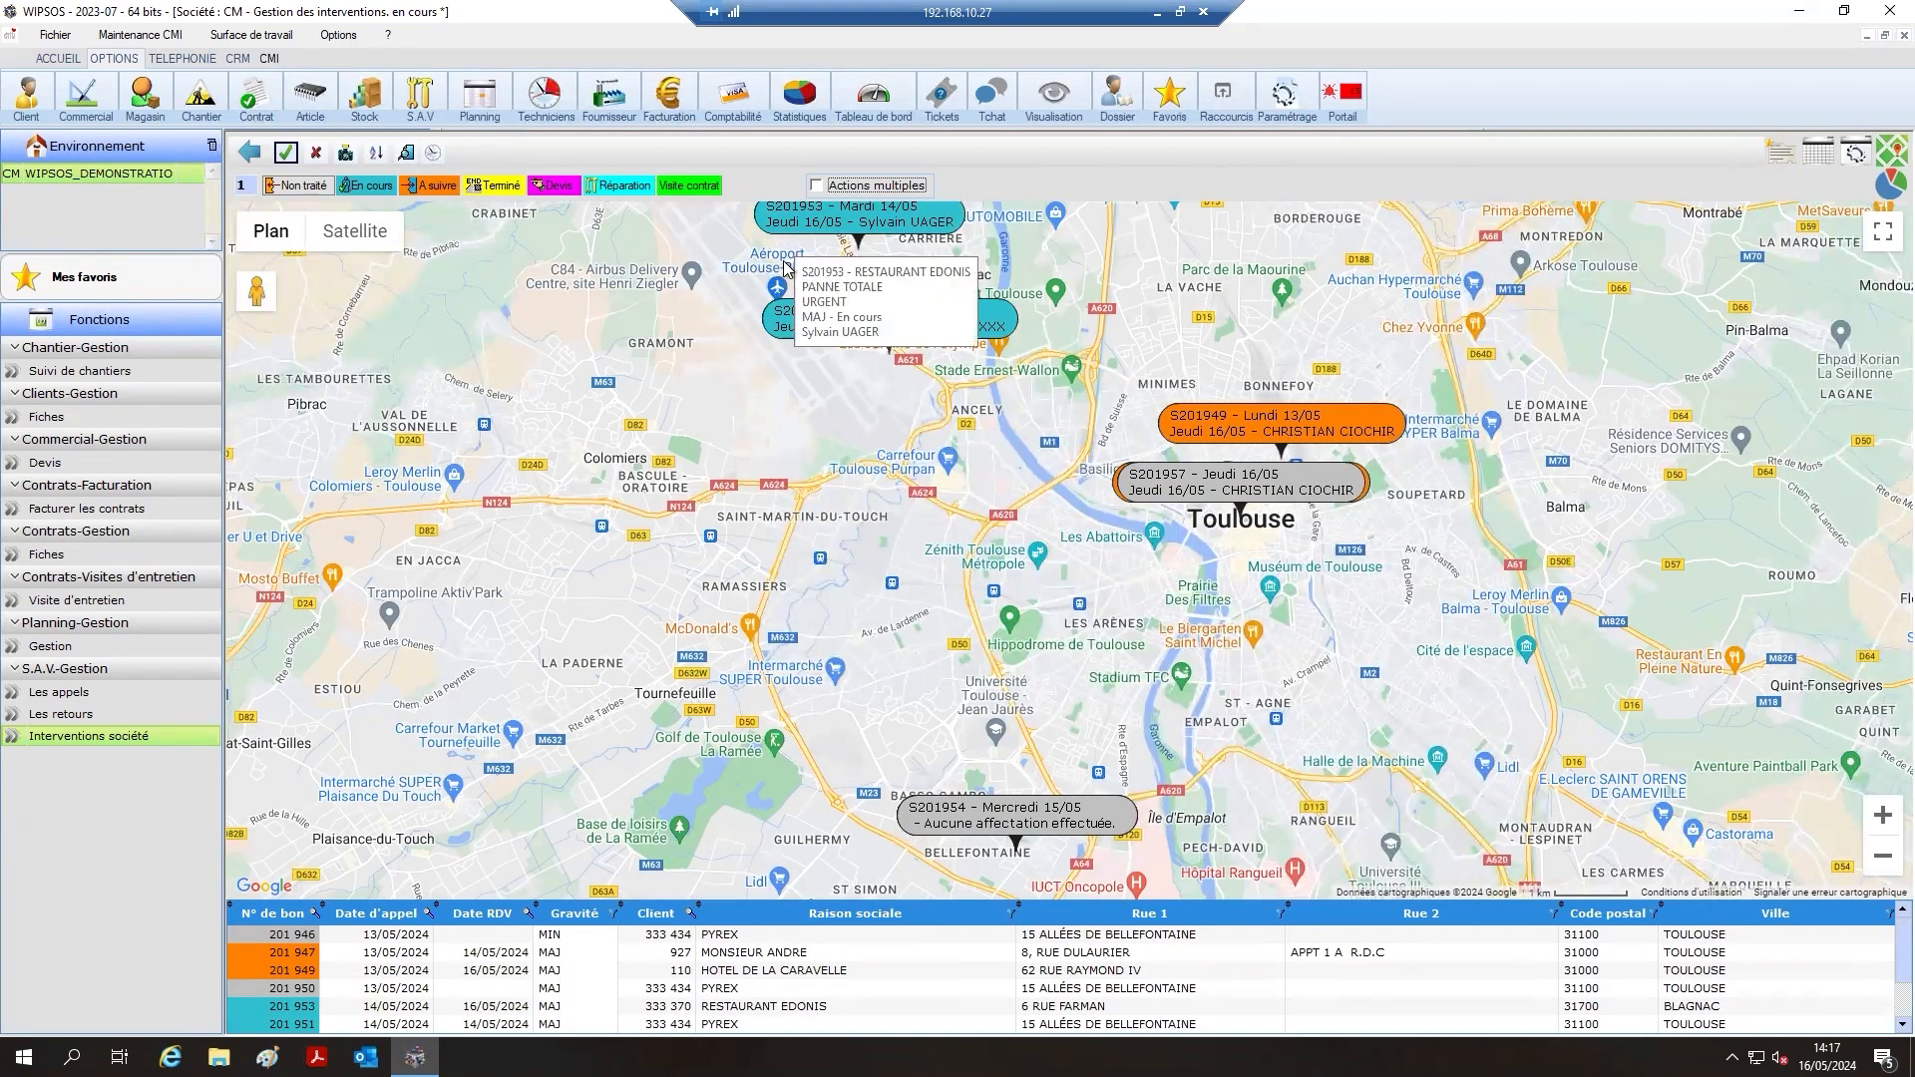
pyautogui.scroll(-1, 435, 976)
pyautogui.scroll(2, 435, 977)
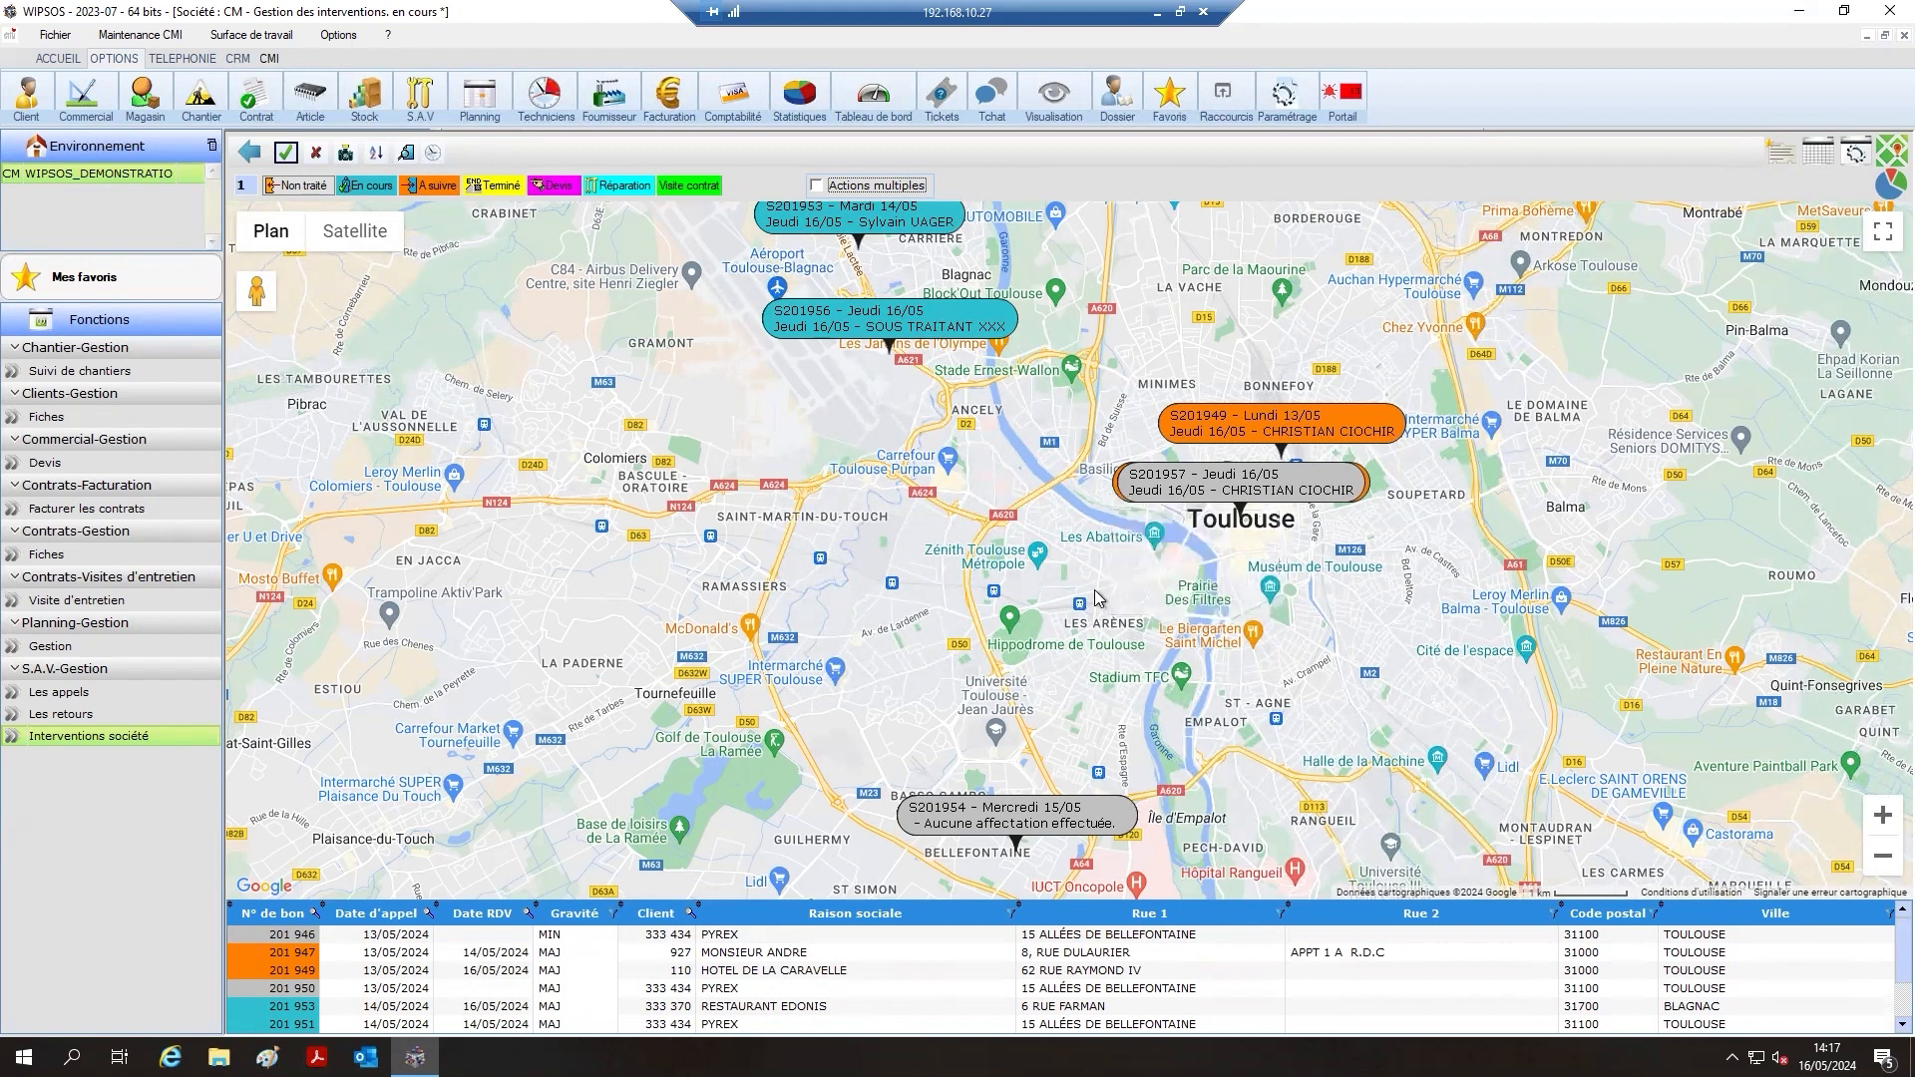
pyautogui.moveTo(1114, 858)
pyautogui.moveTo(1208, 425)
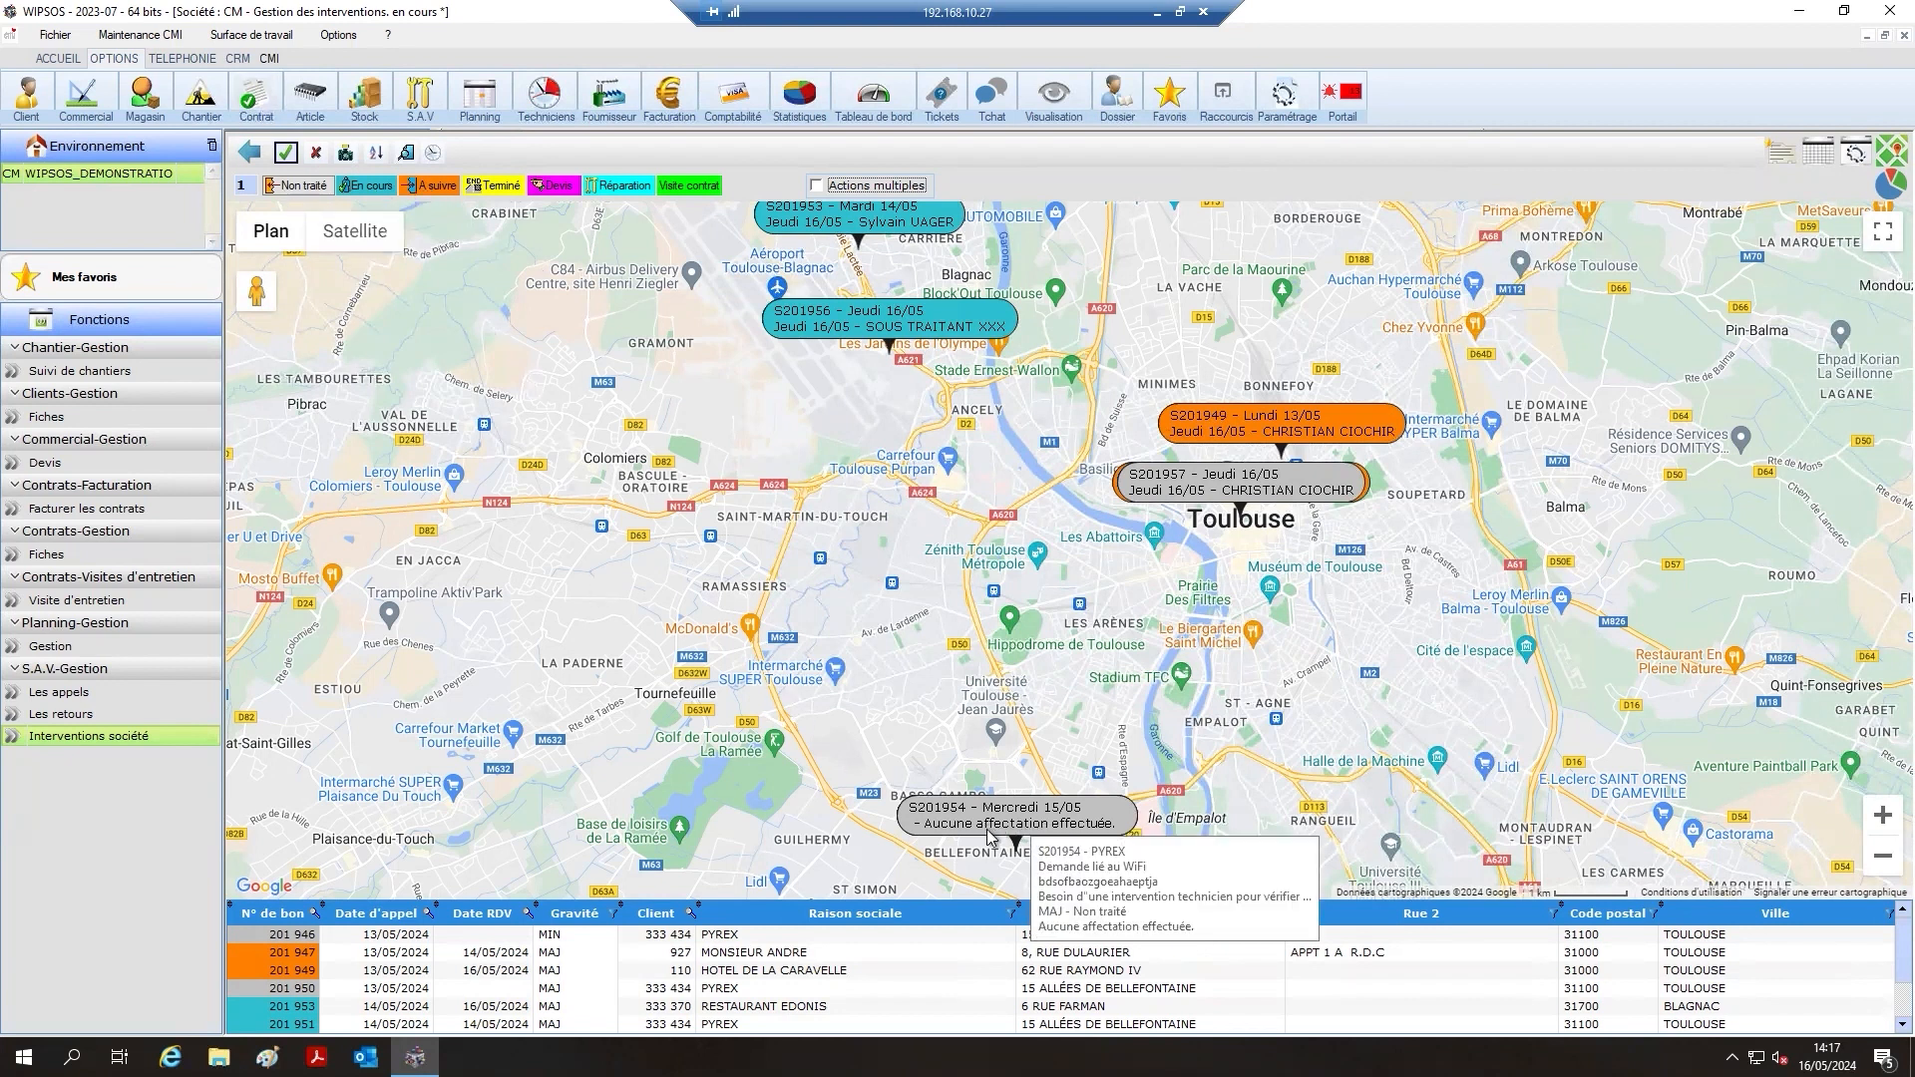
pyautogui.moveTo(1222, 486)
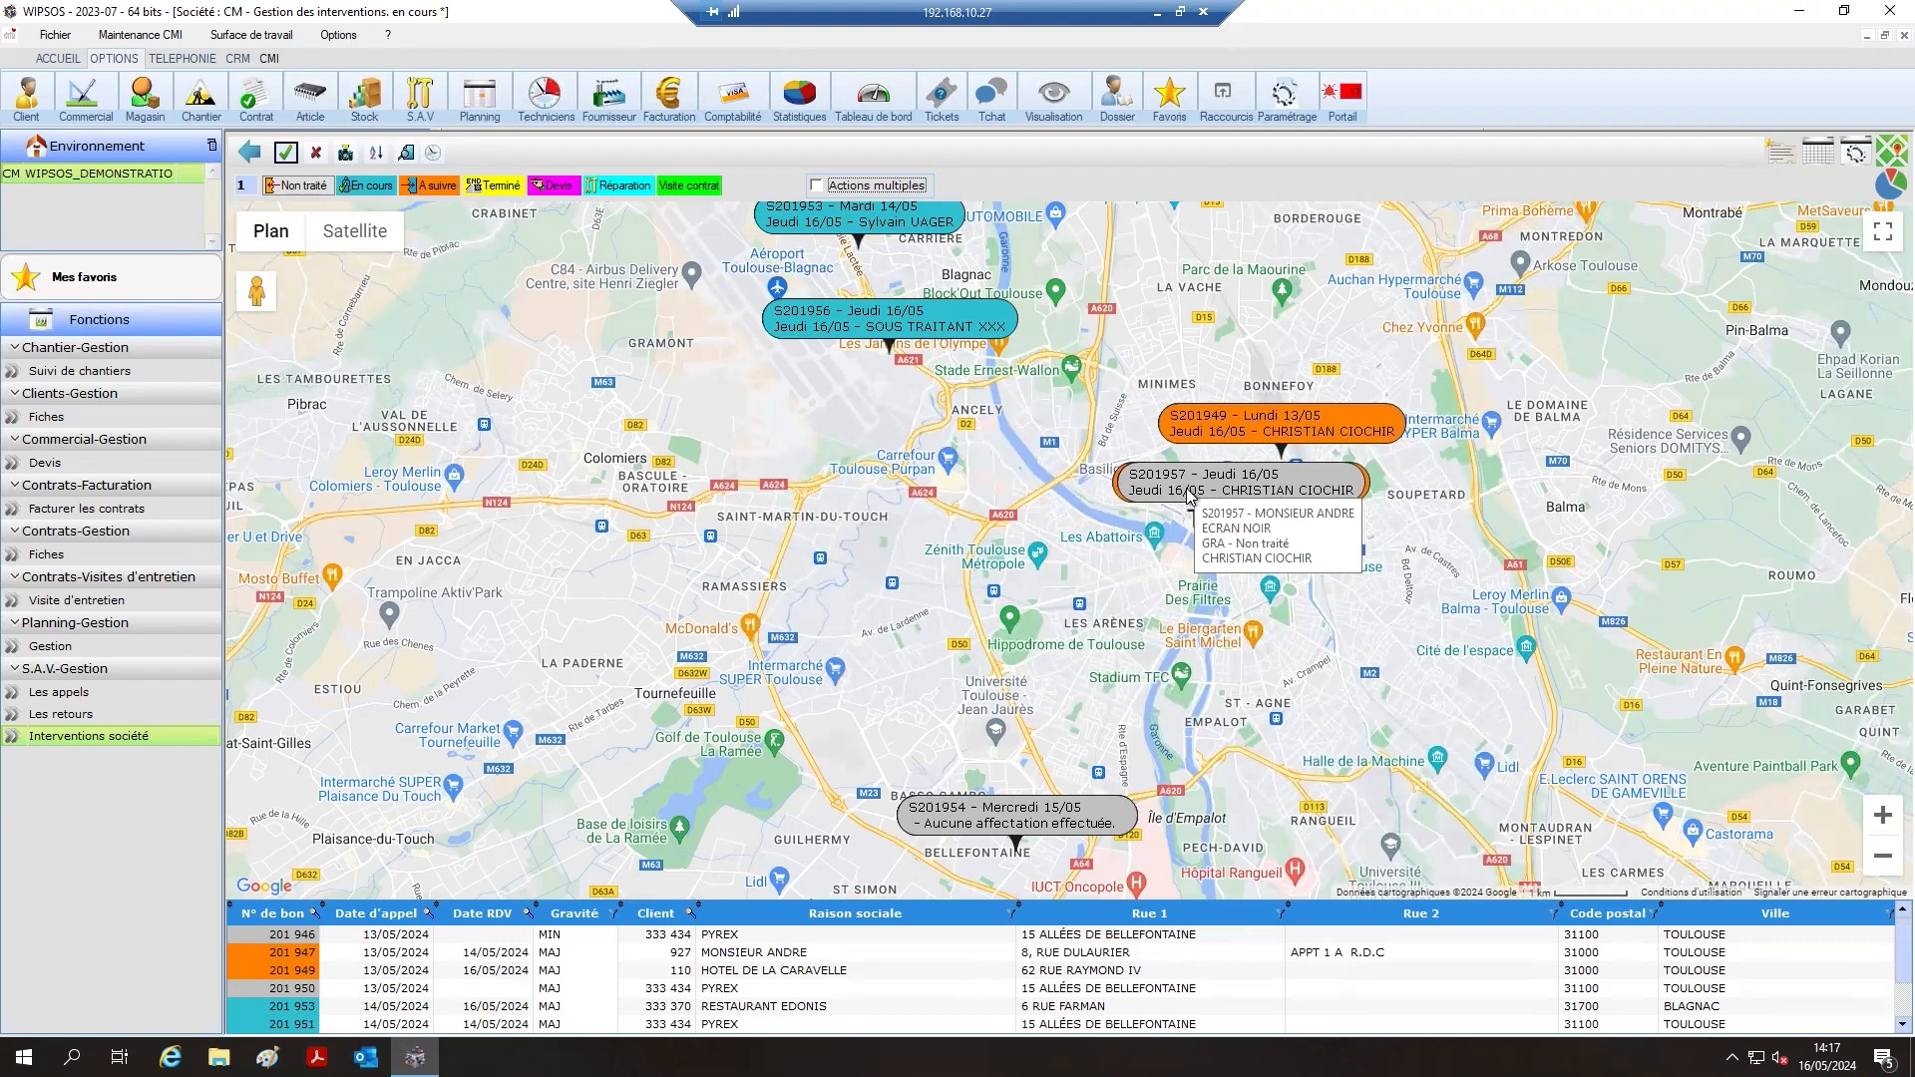
pyautogui.moveTo(894, 319)
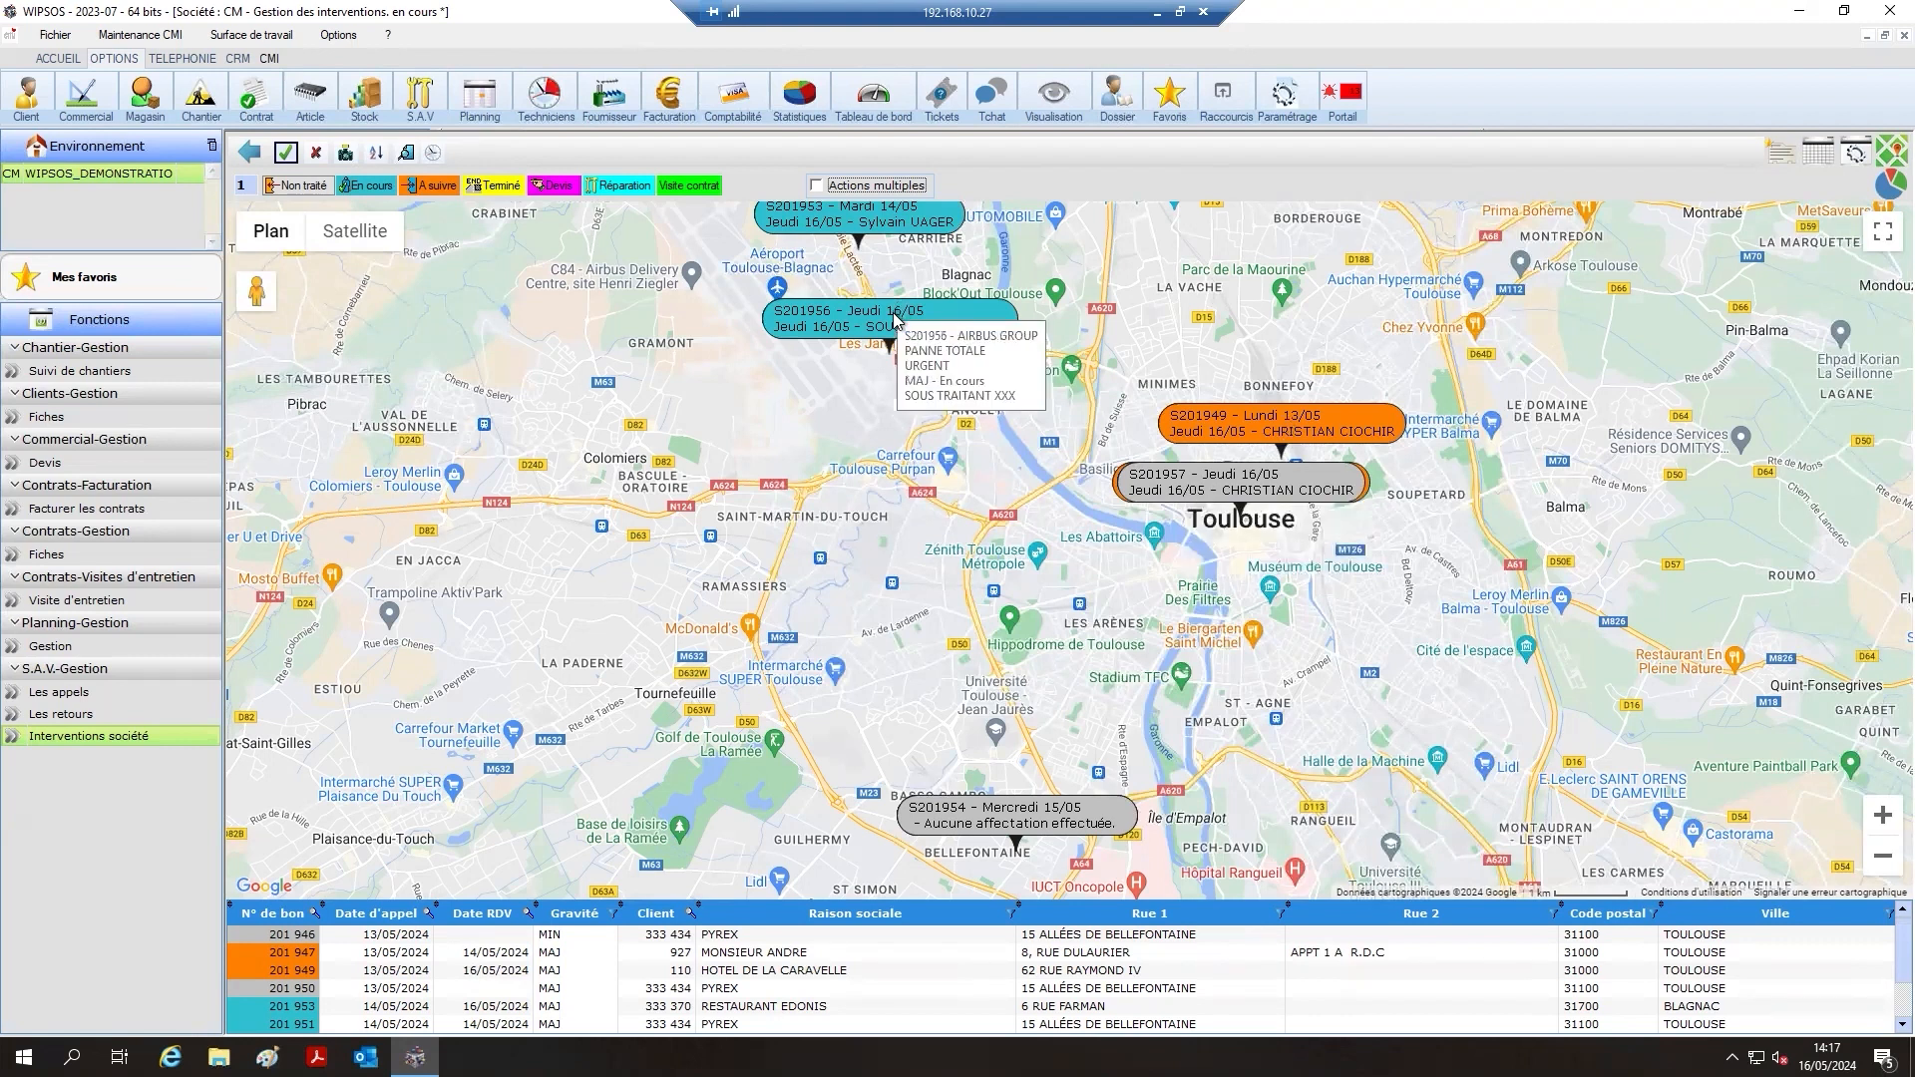
pyautogui.moveTo(870, 226)
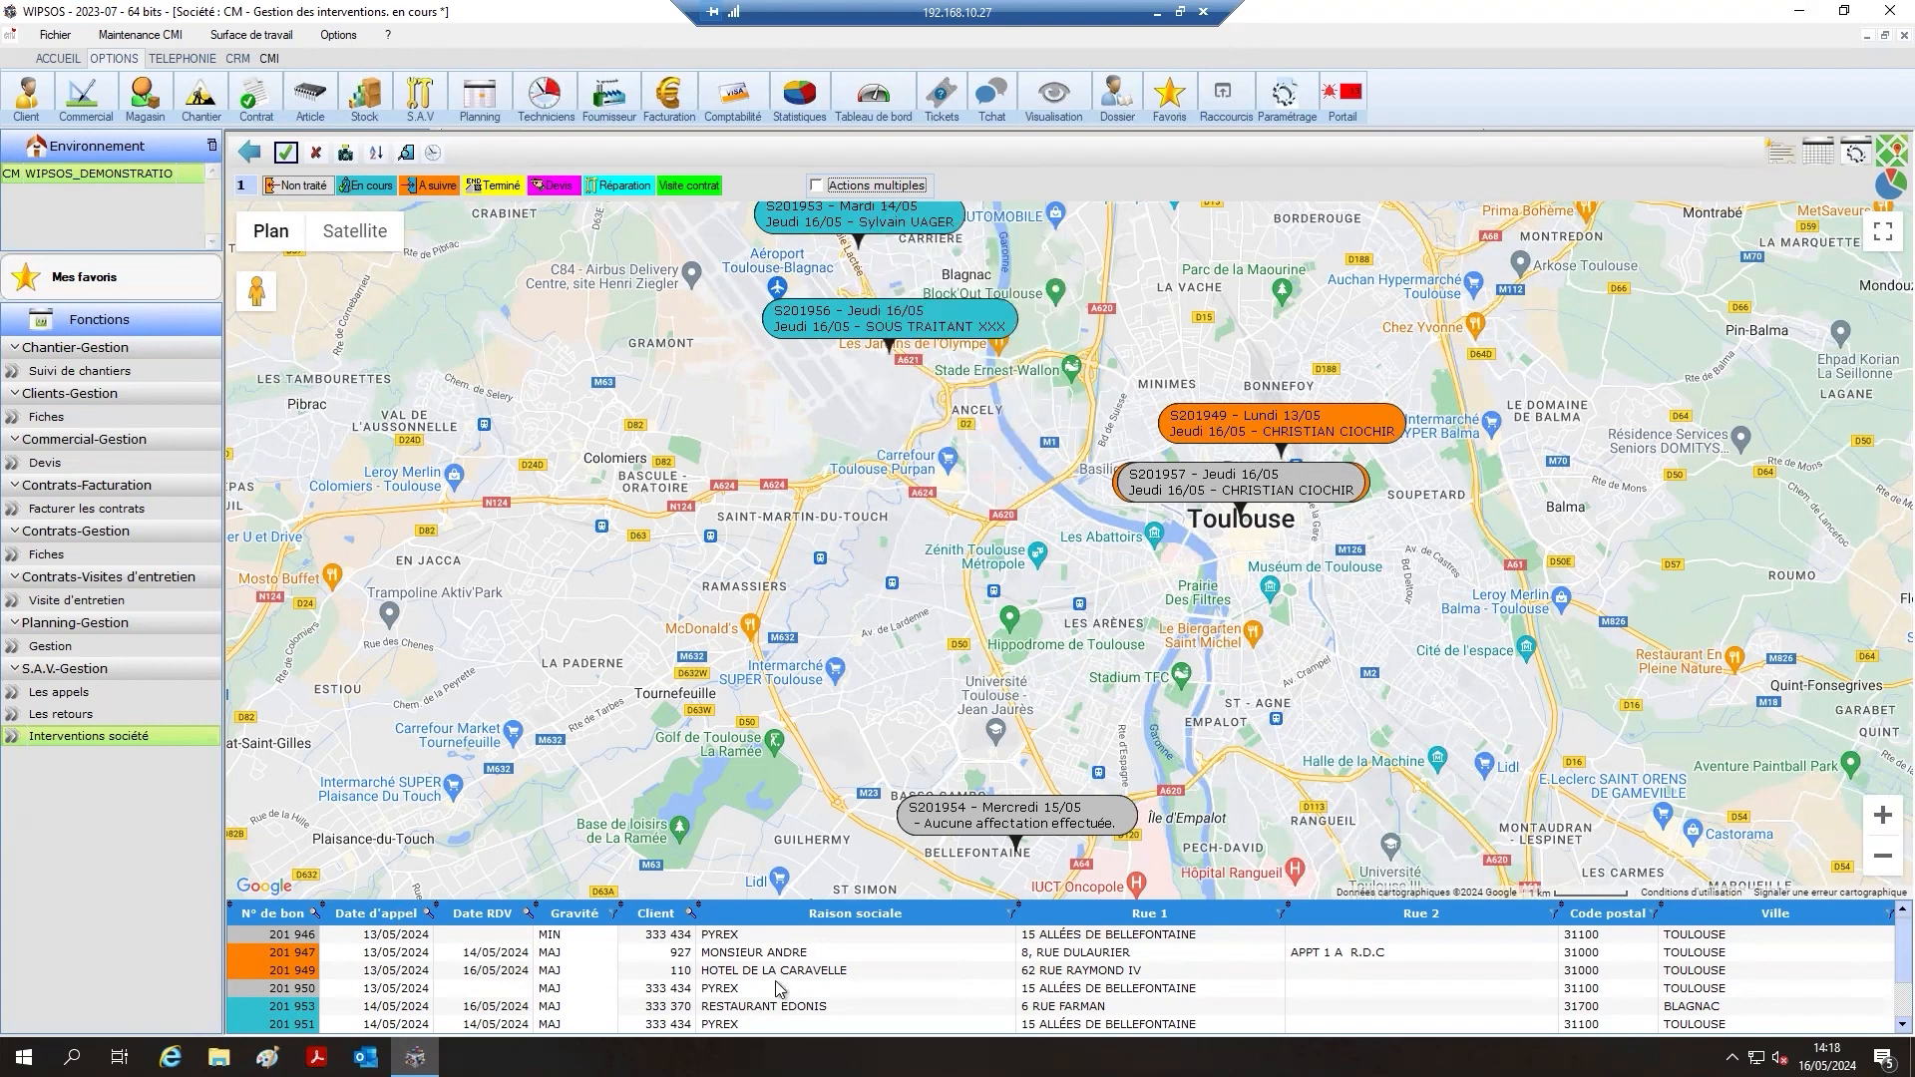
pyautogui.moveTo(995, 821)
# Locate the MIN severity PYREX intervention called in on 13/05/2024 on the map and open its work order
pyautogui.click(365, 938)
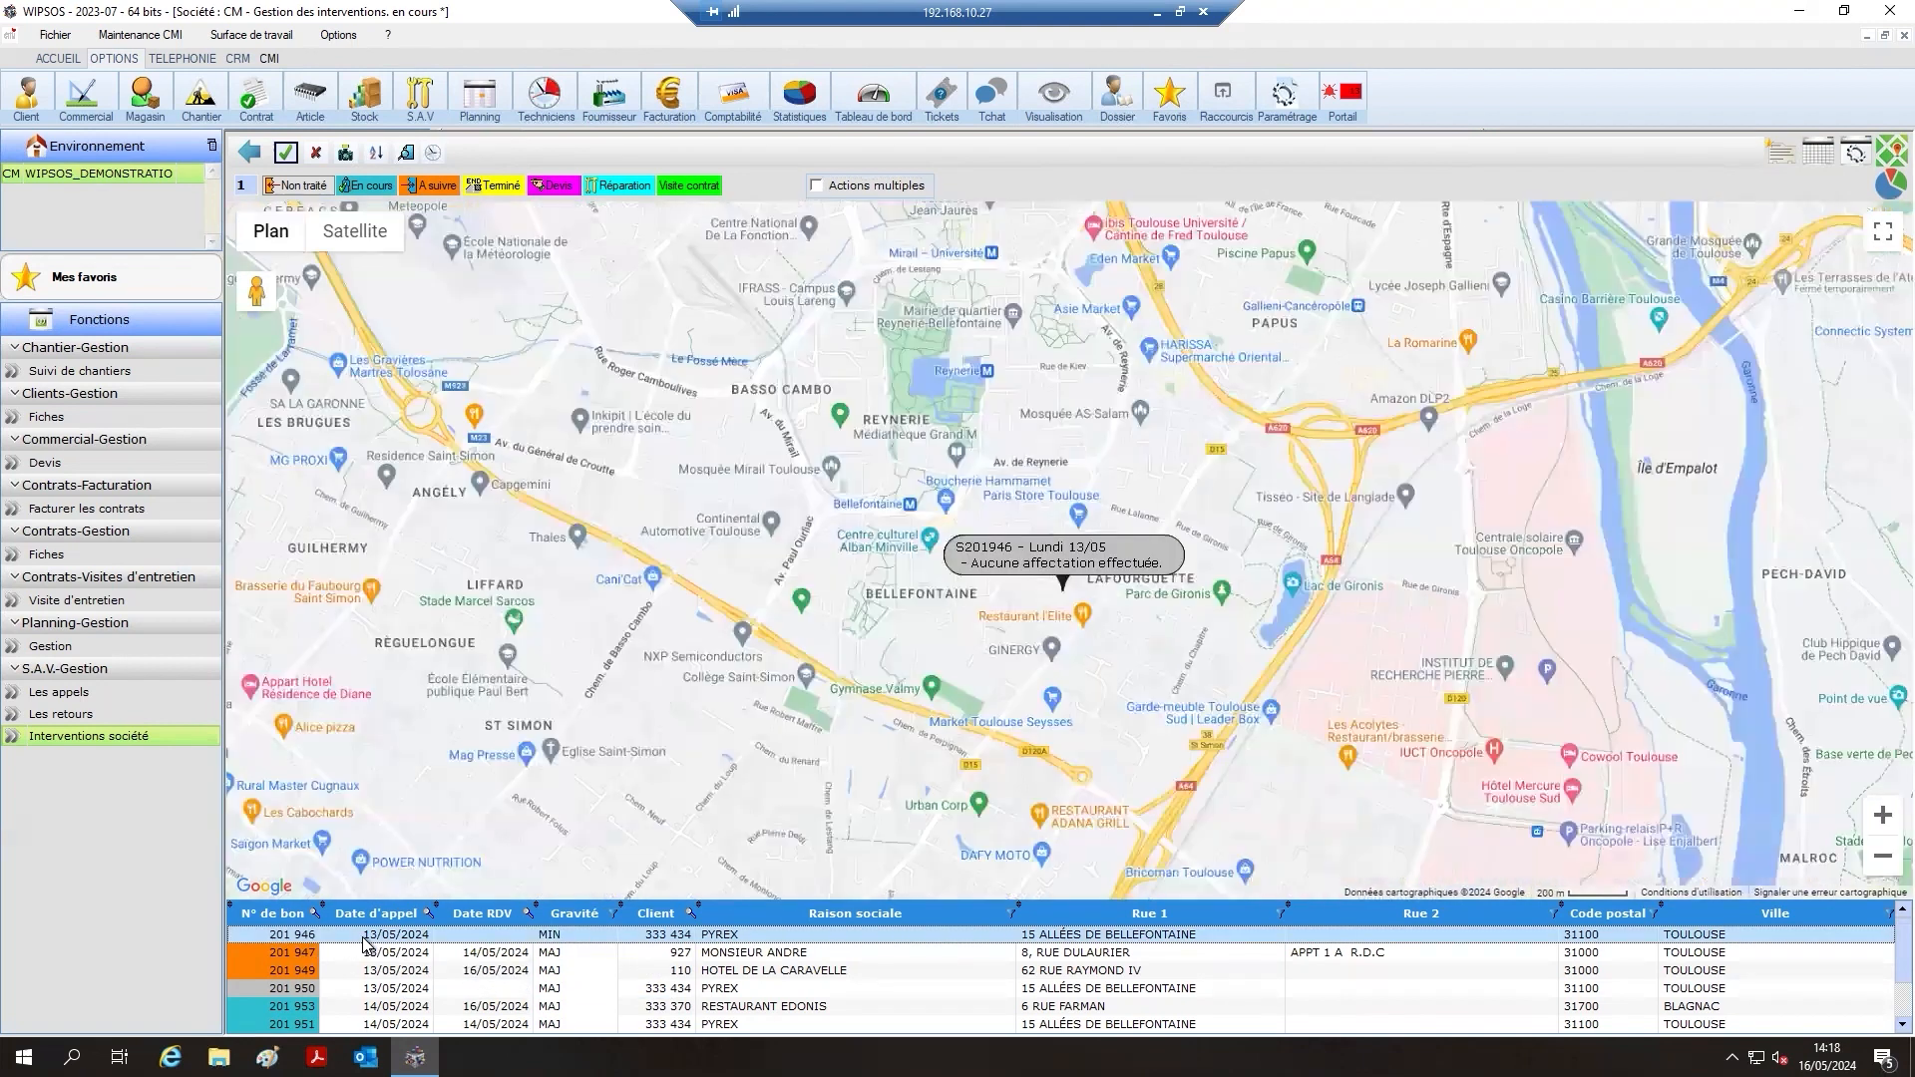
pyautogui.moveTo(1041, 530)
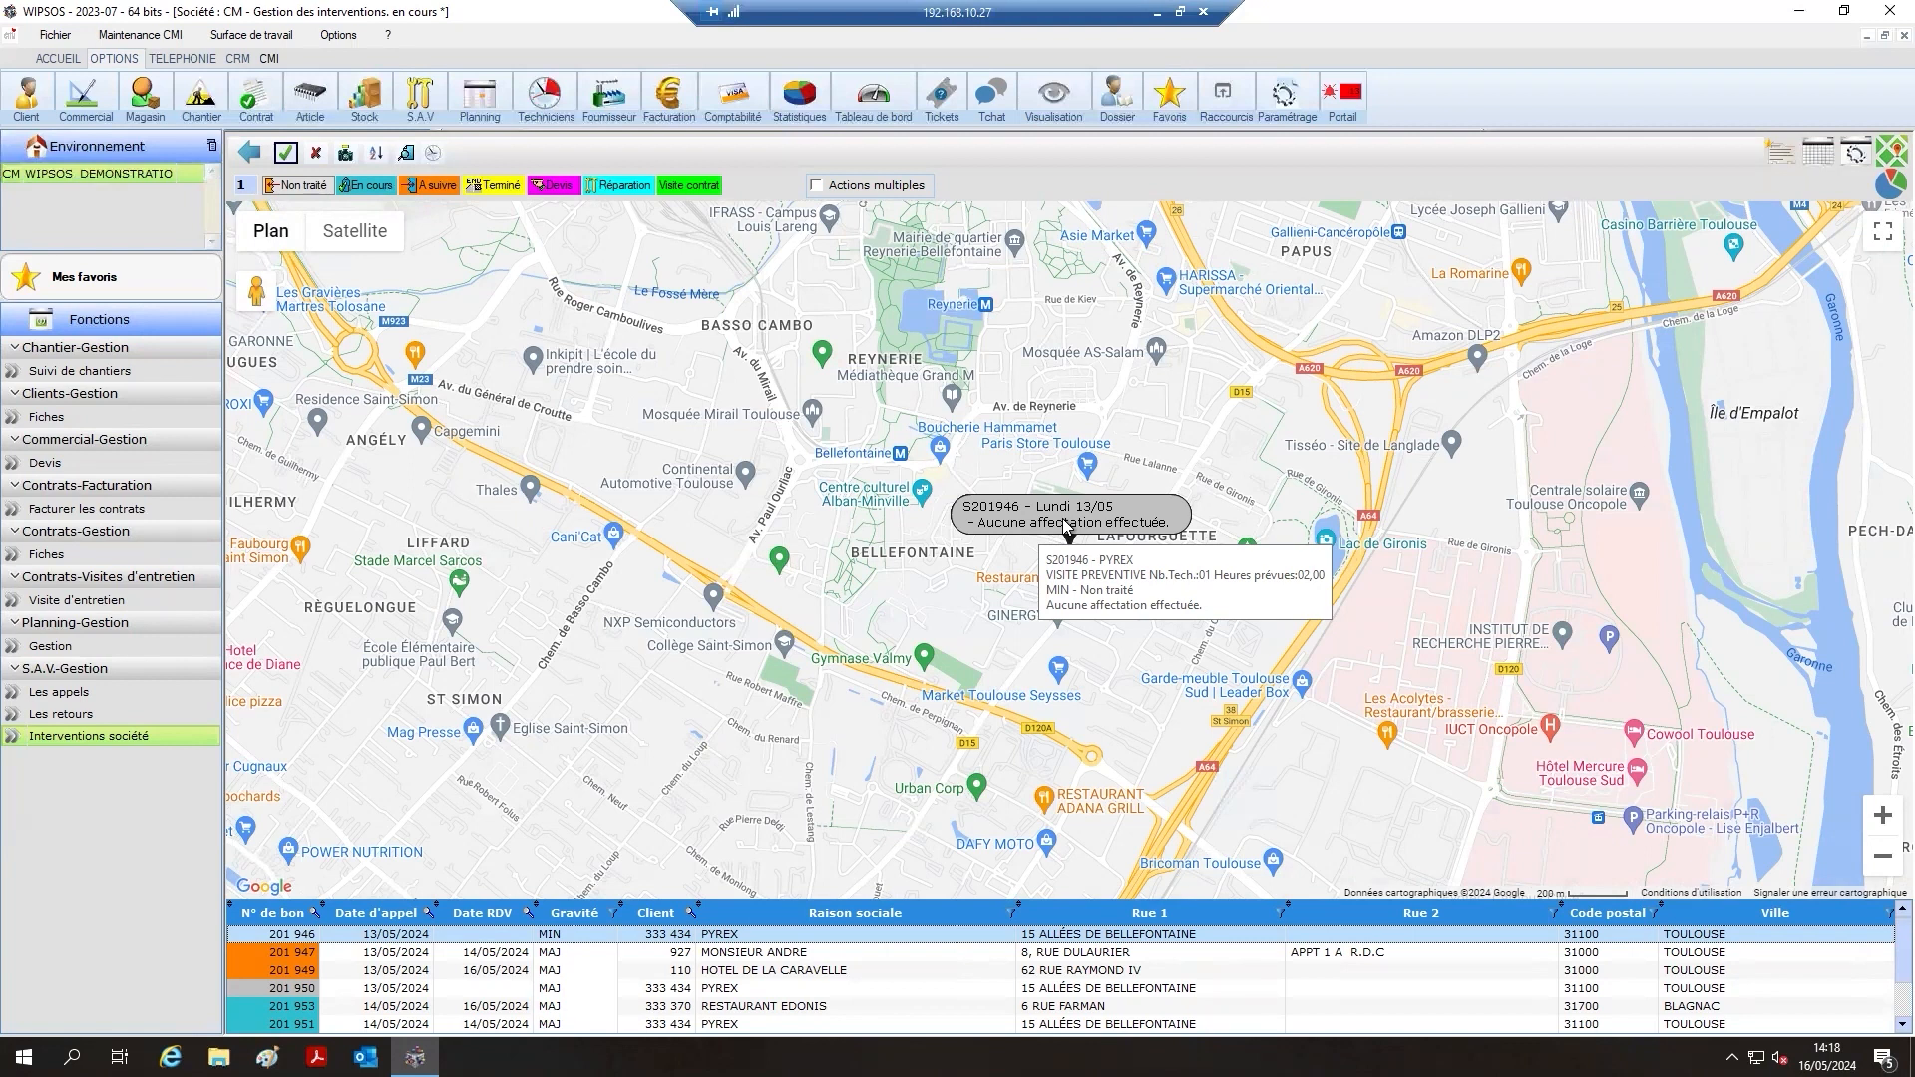
pyautogui.rightClick(502, 937)
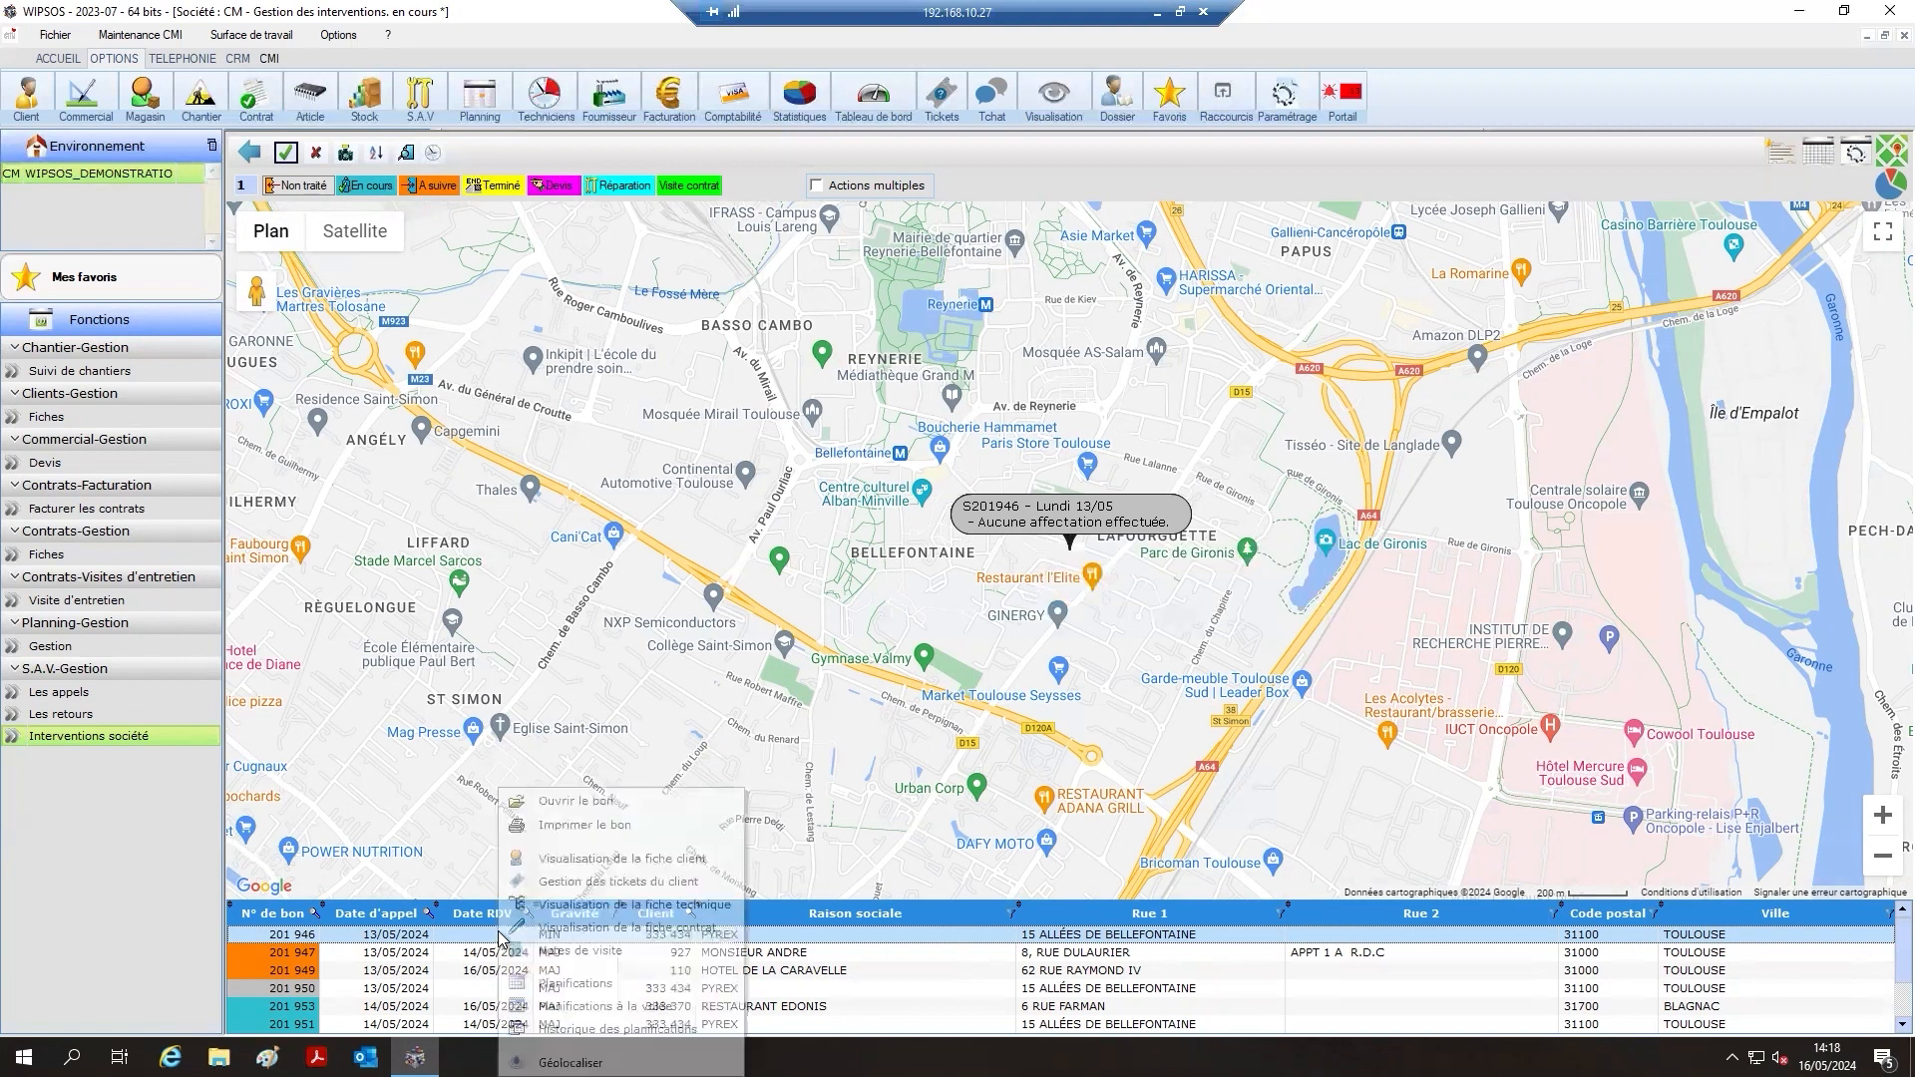
pyautogui.click(570, 803)
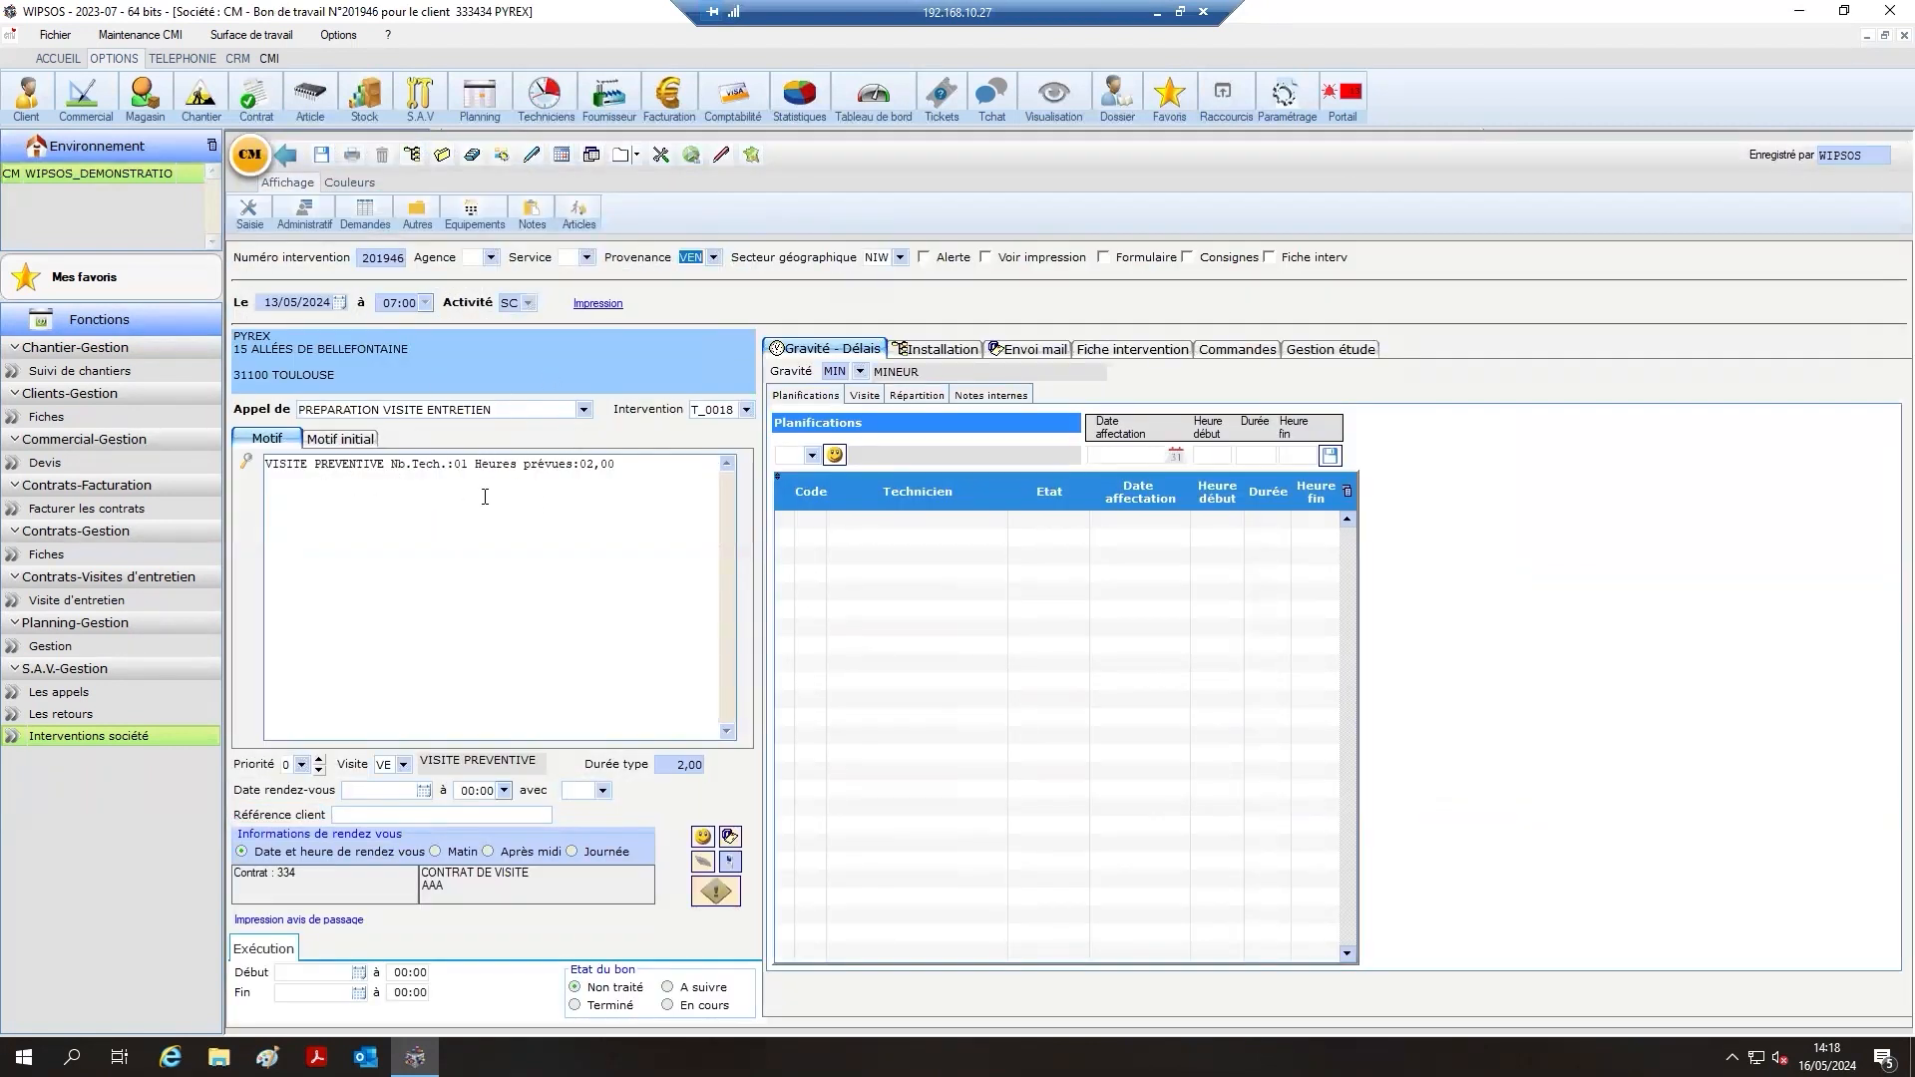
# Open the technician geolocation for this work order and display the availability of the green-marked technician near Blagnac
pyautogui.click(751, 157)
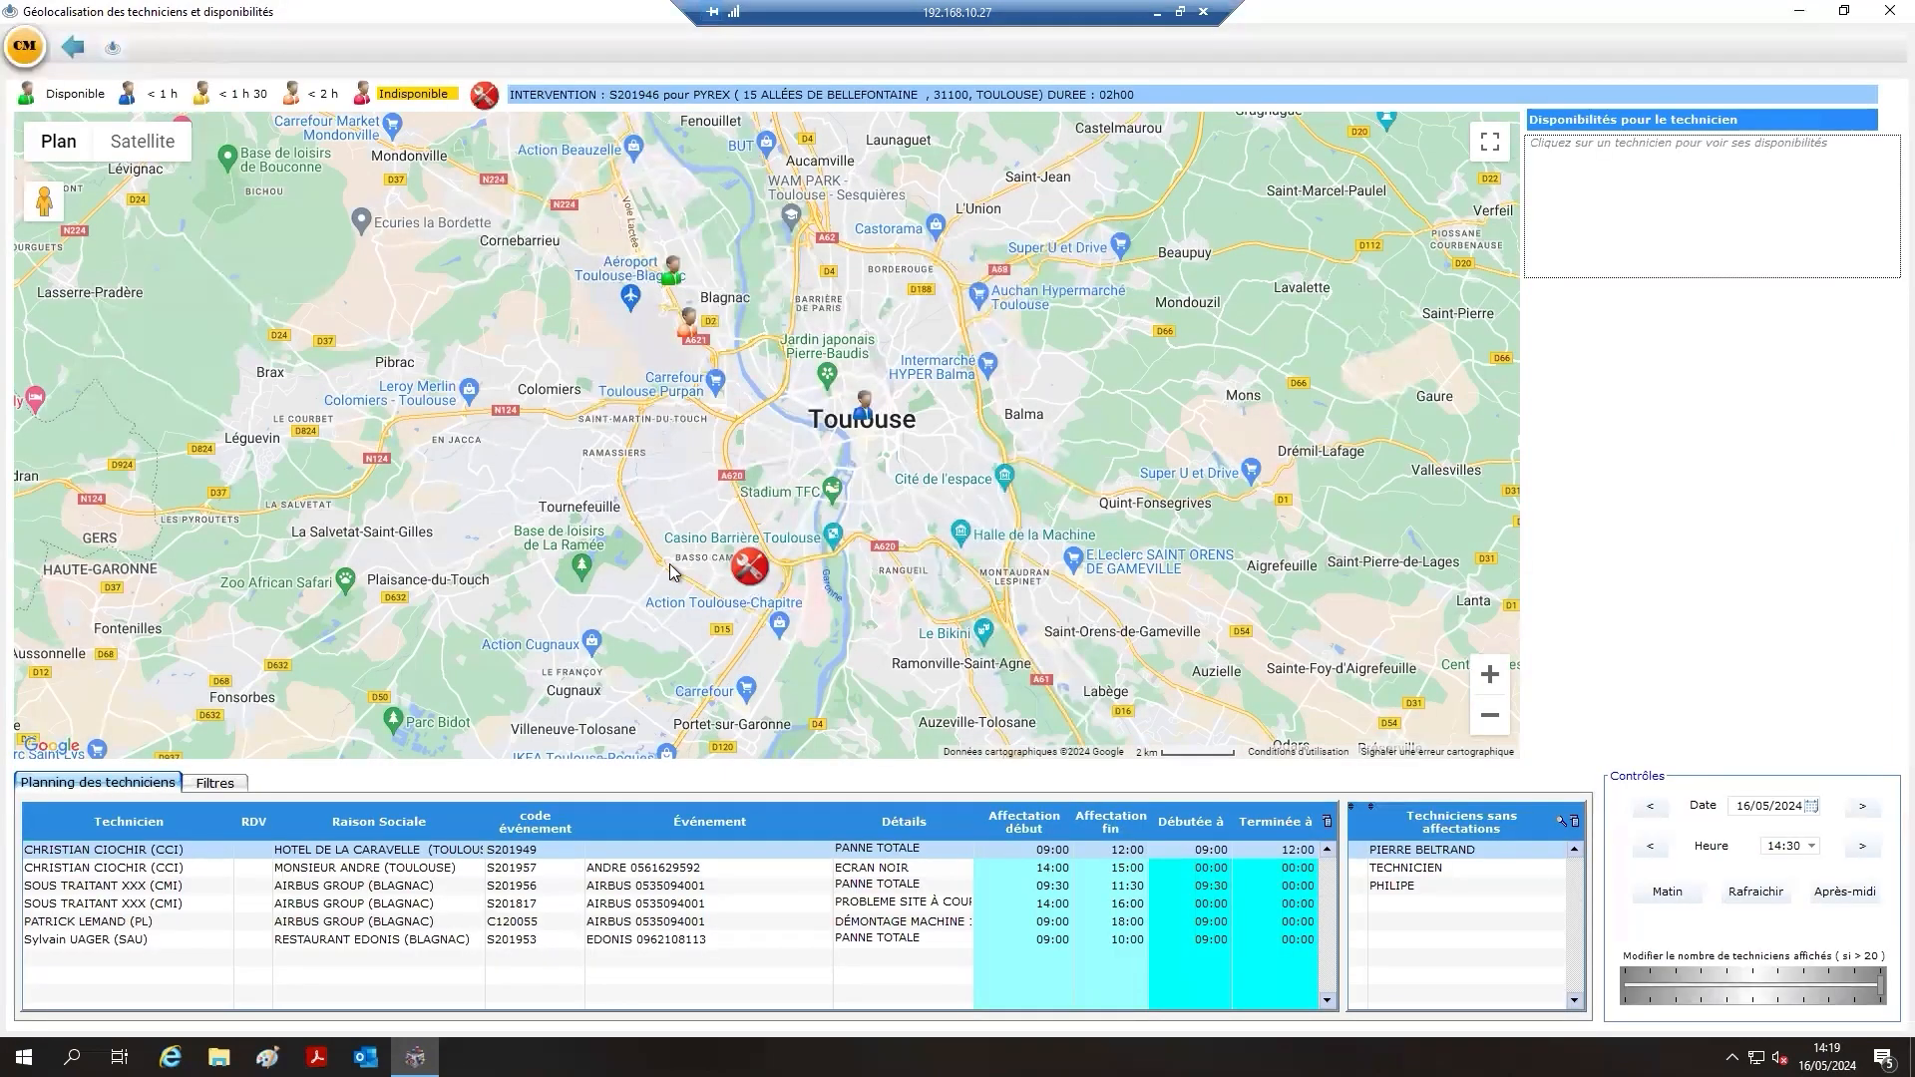
pyautogui.moveTo(758, 571)
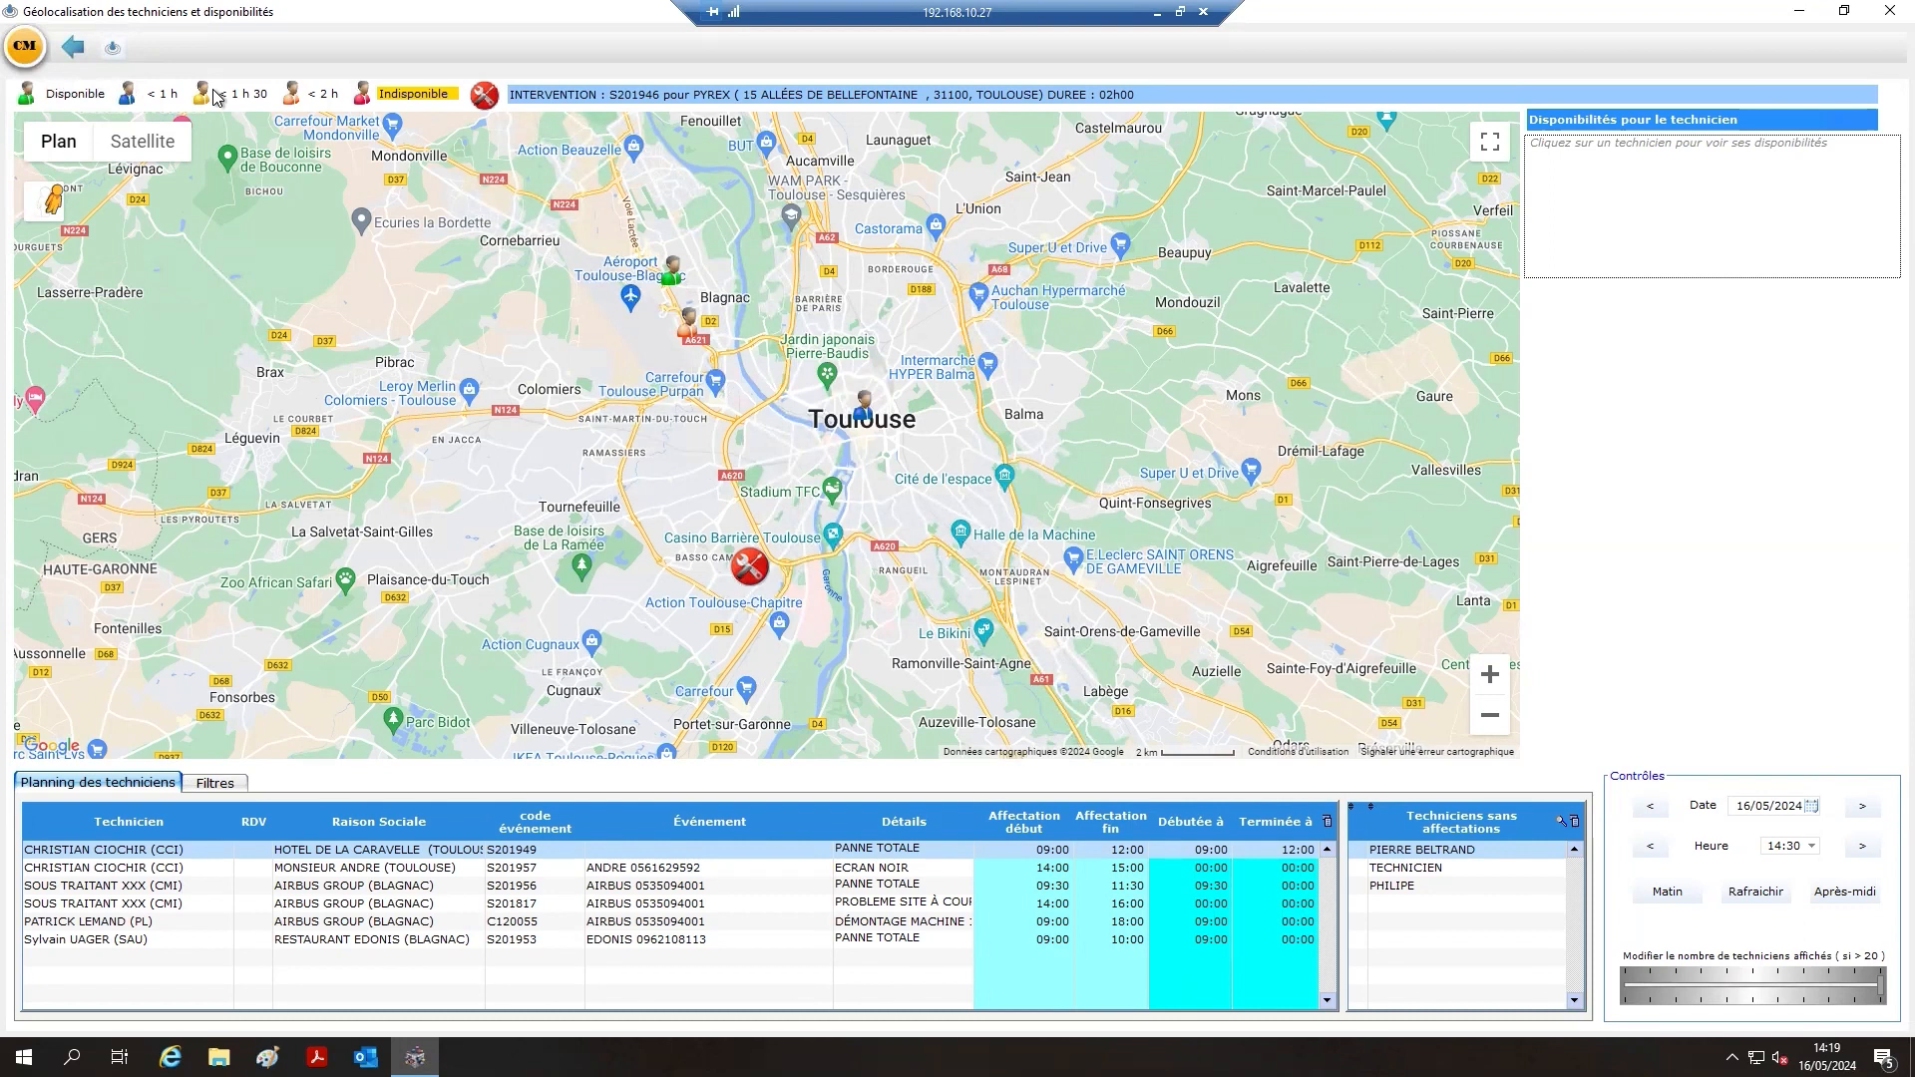
pyautogui.click(668, 282)
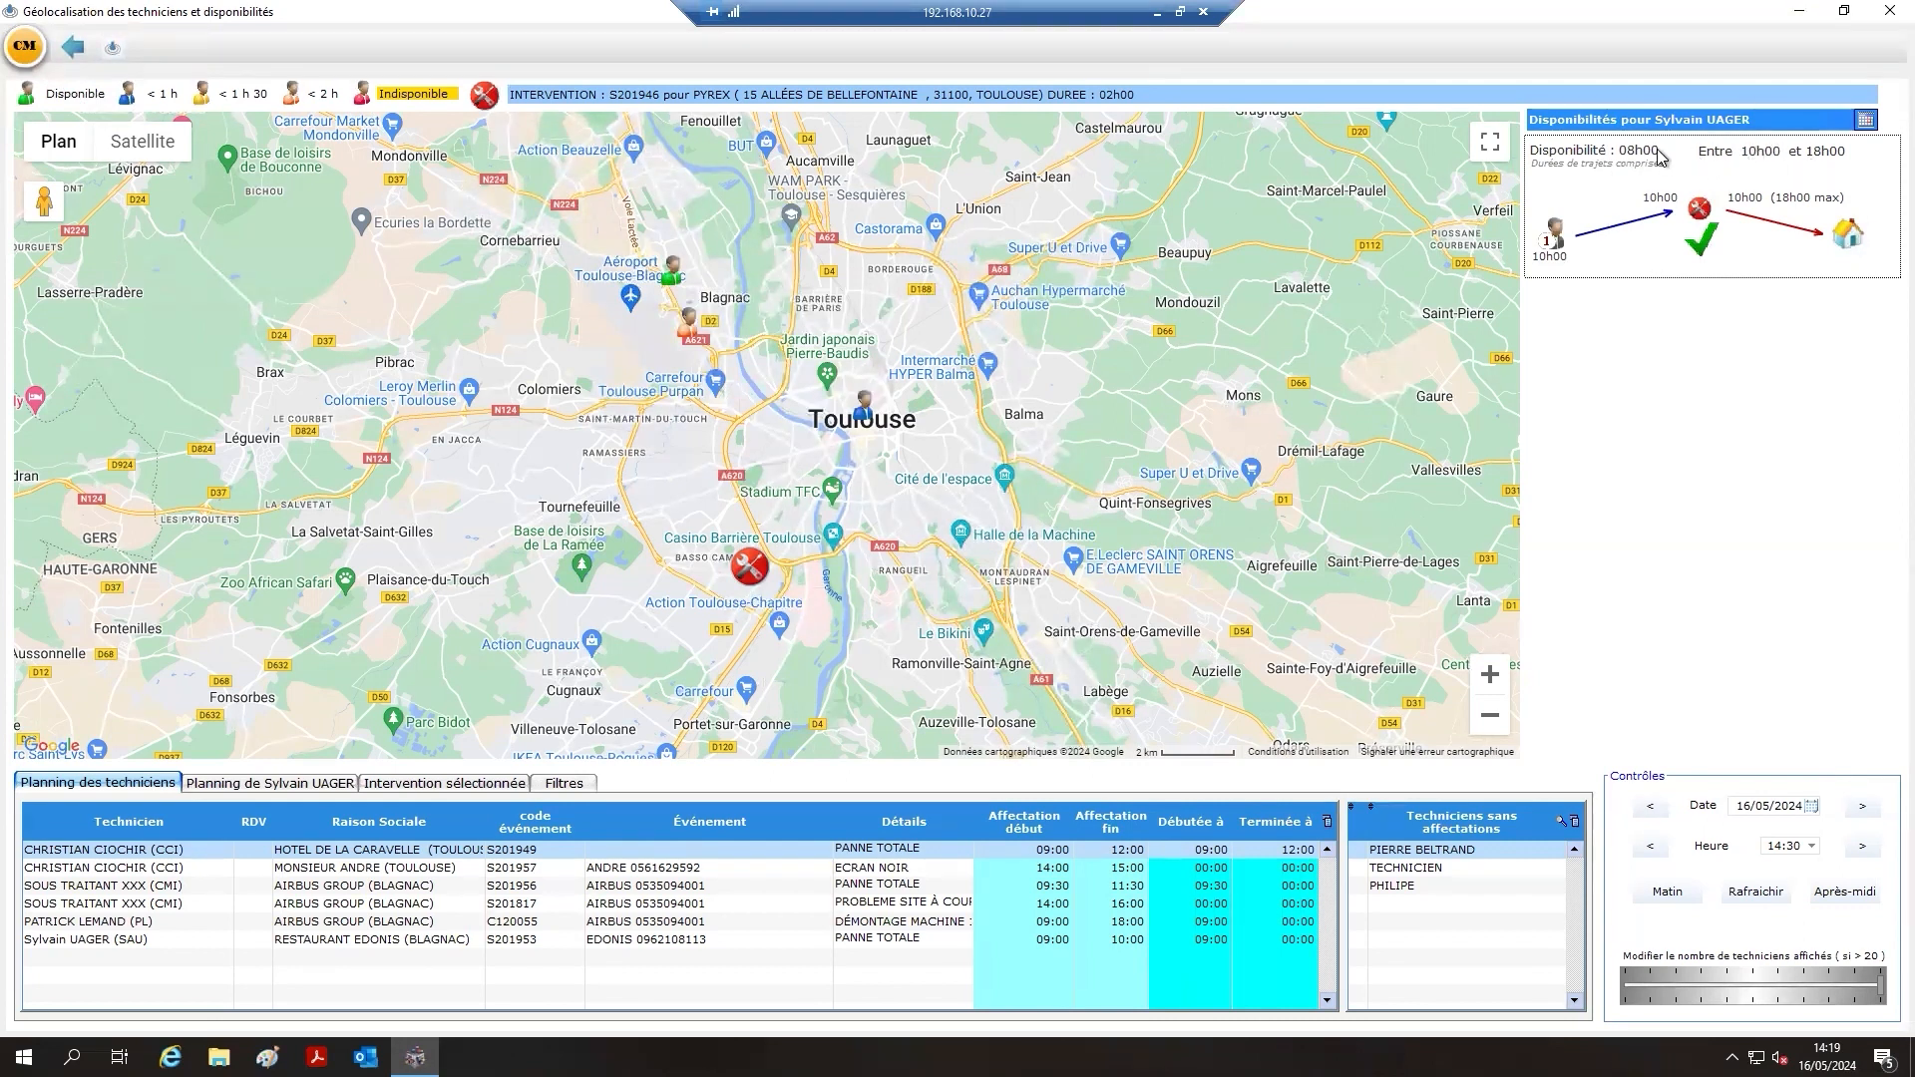
pyautogui.moveTo(671, 282)
# Examine the availability slots of the blue-marked technician in central Toulouse and of the subcontractor SOUS TRAITANT XXX
pyautogui.moveTo(864, 416)
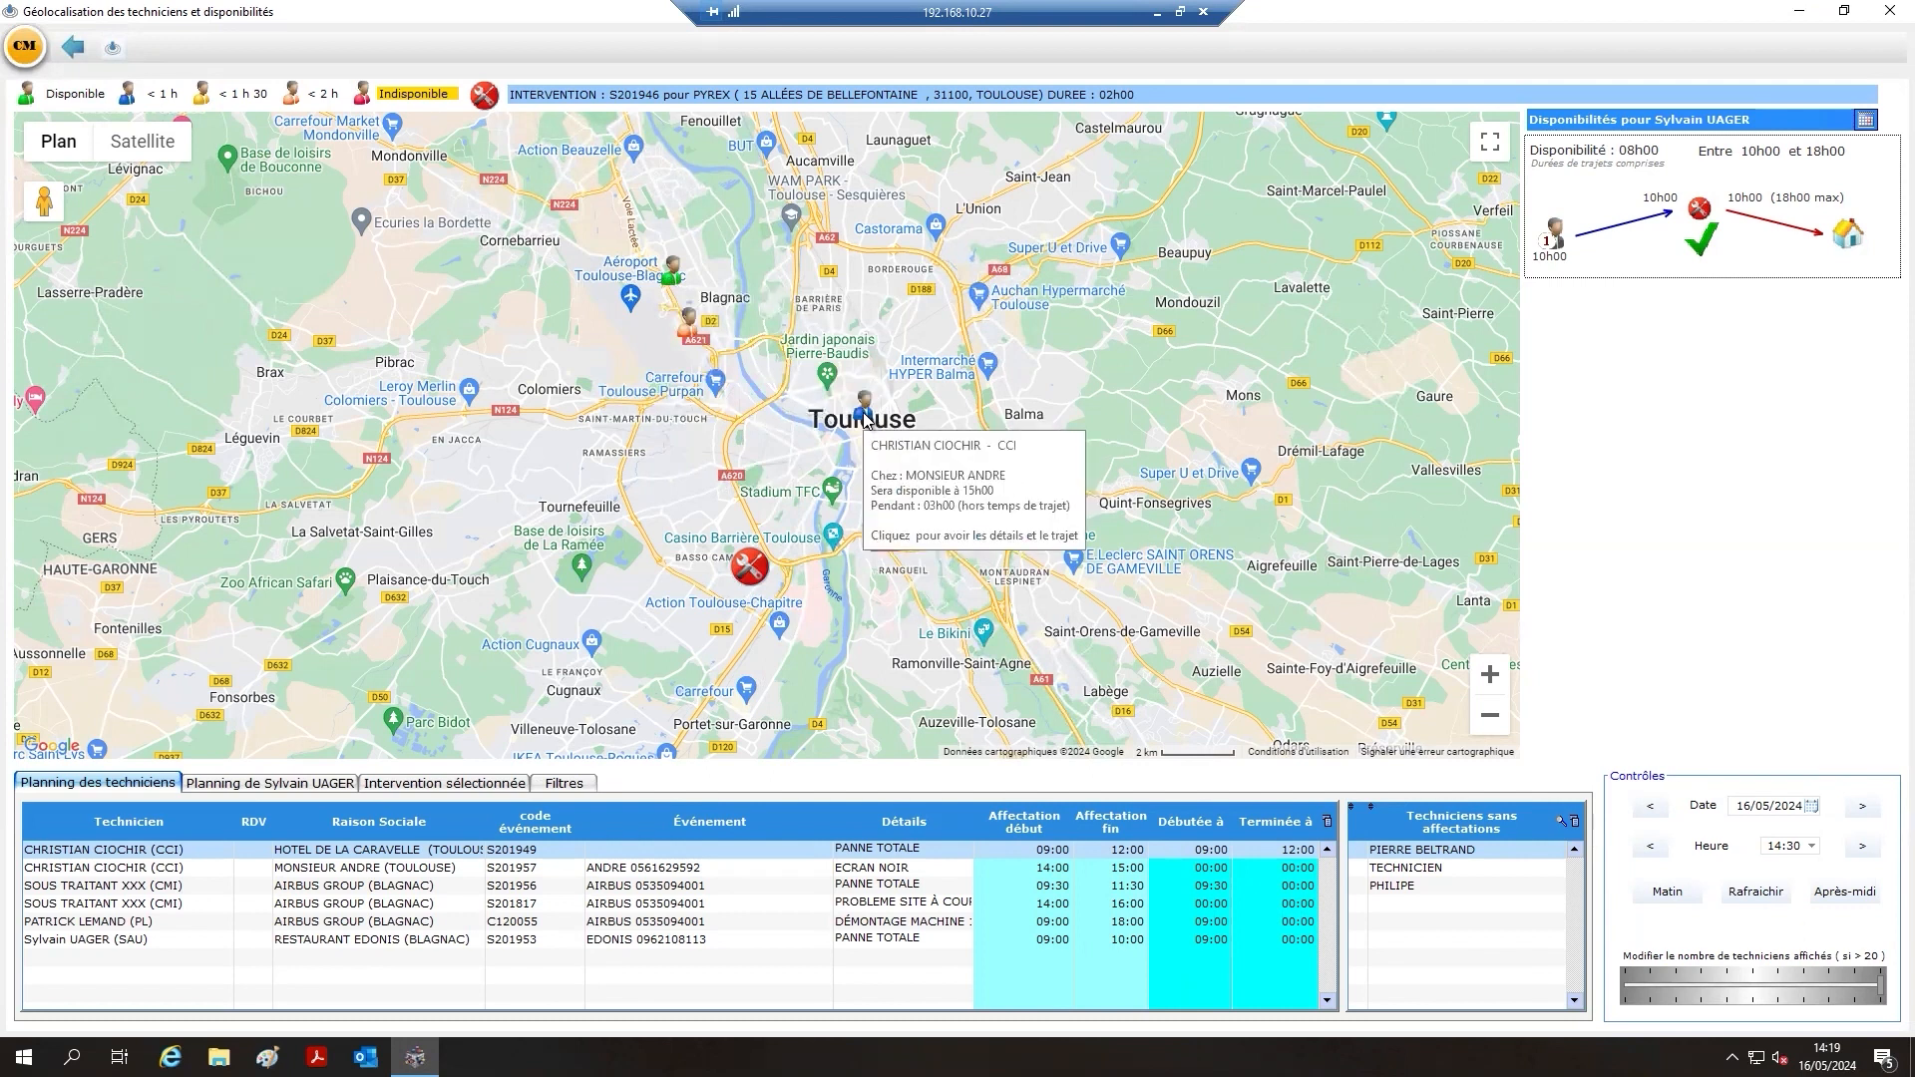
pyautogui.click(863, 417)
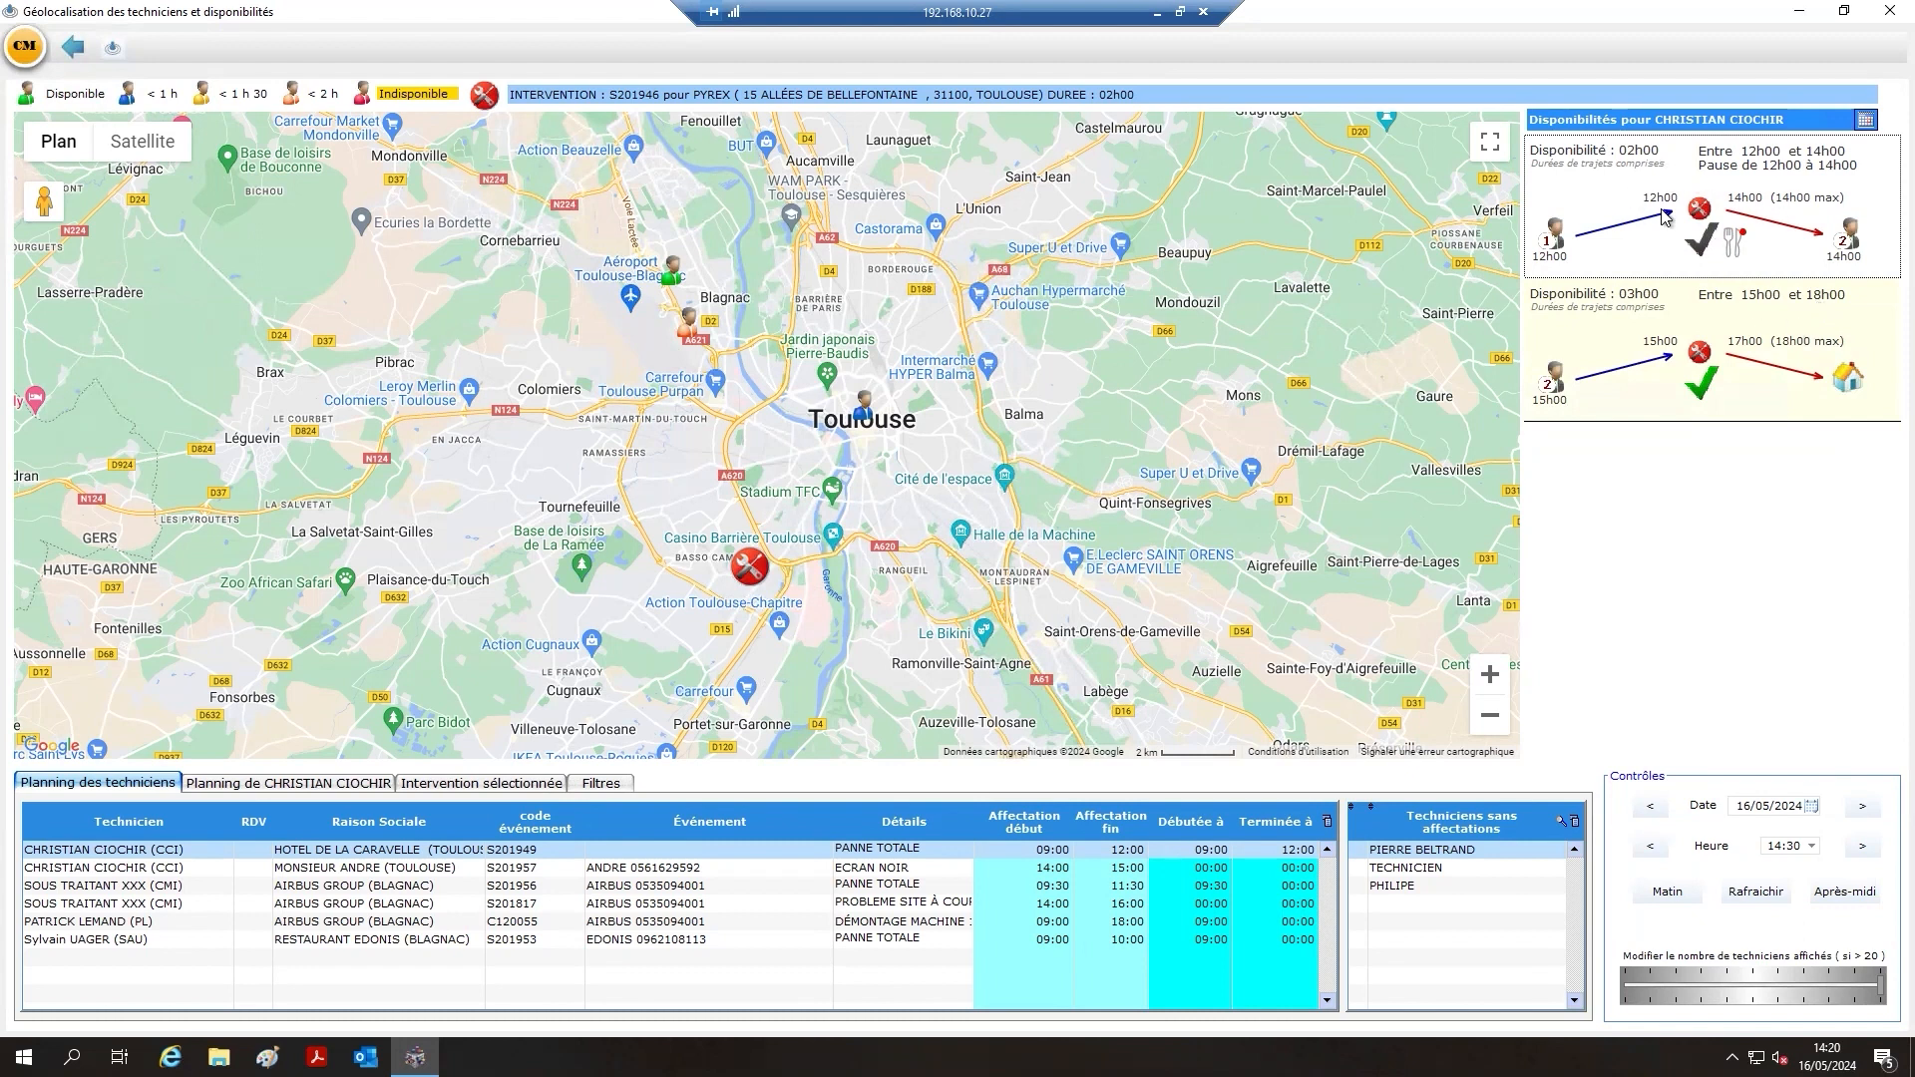
pyautogui.moveTo(1659, 228)
pyautogui.moveTo(1729, 239)
pyautogui.click(692, 335)
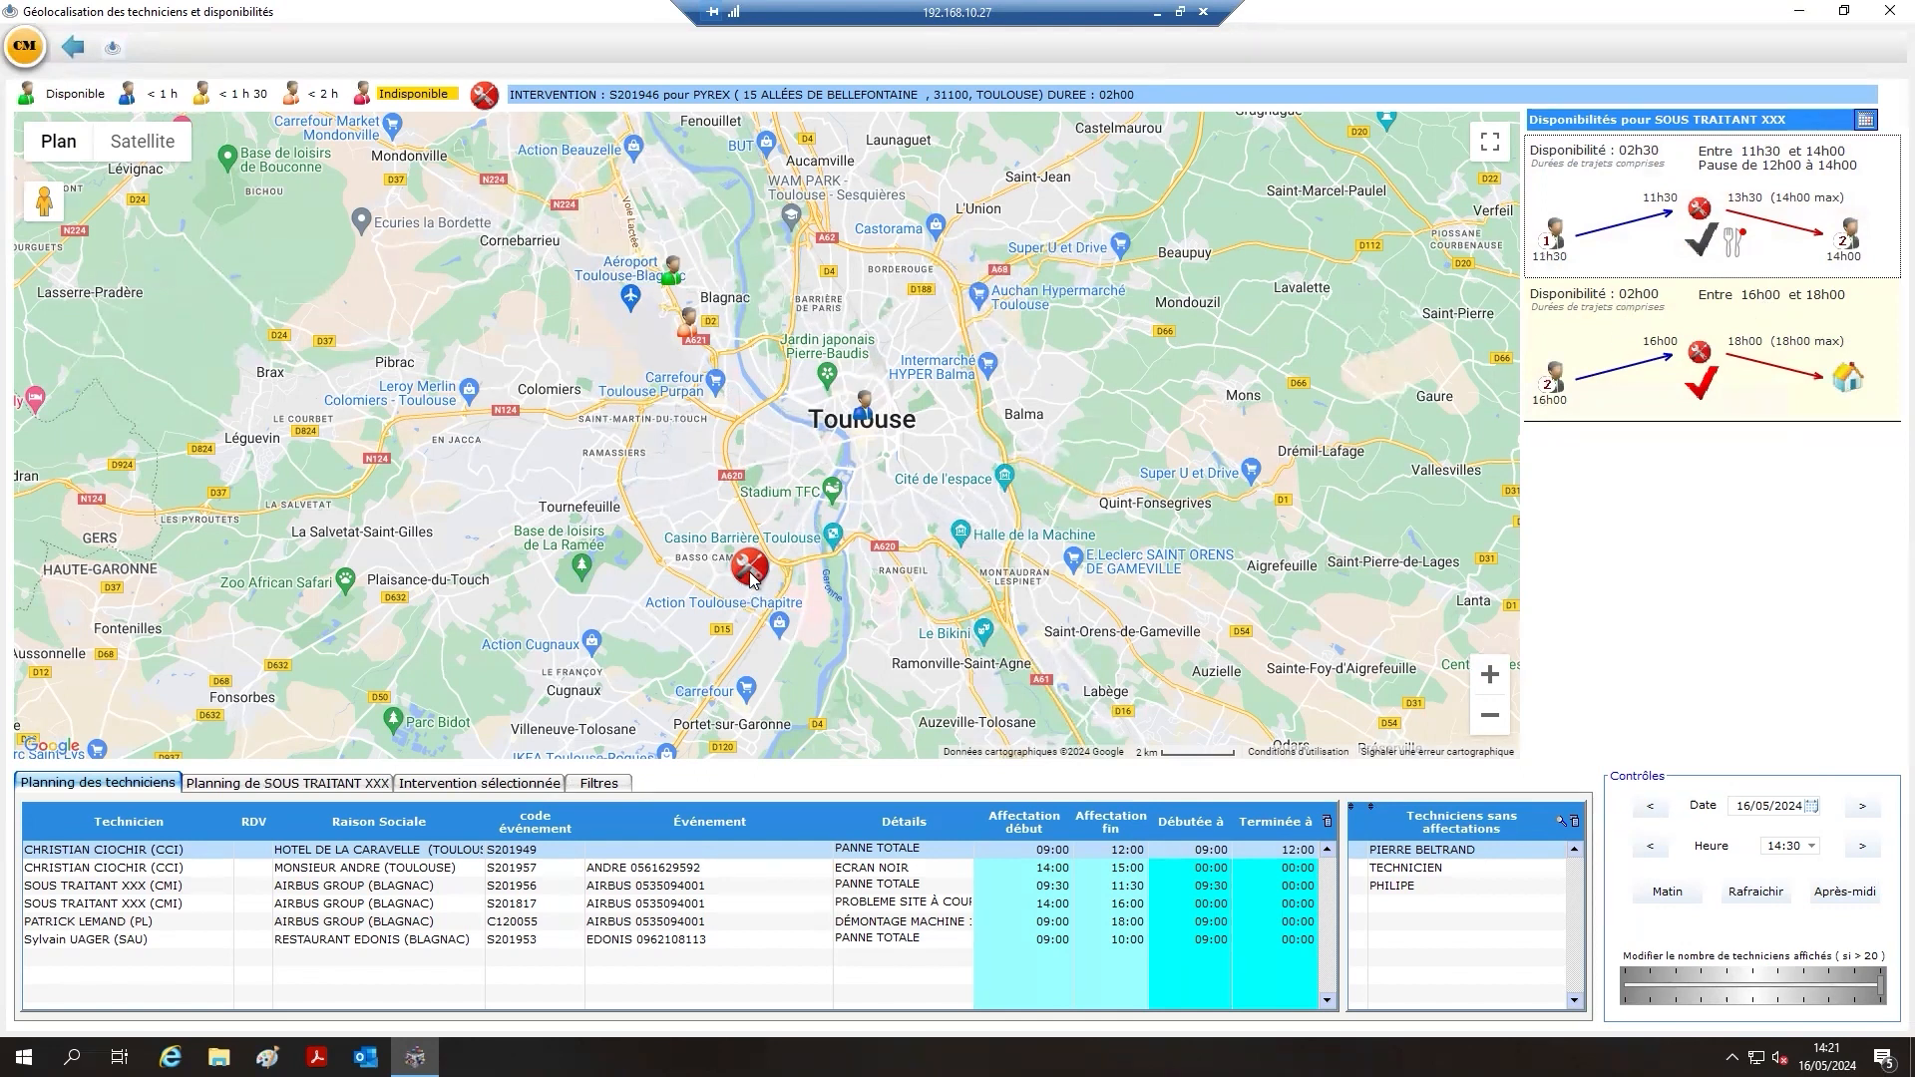
pyautogui.moveTo(752, 579)
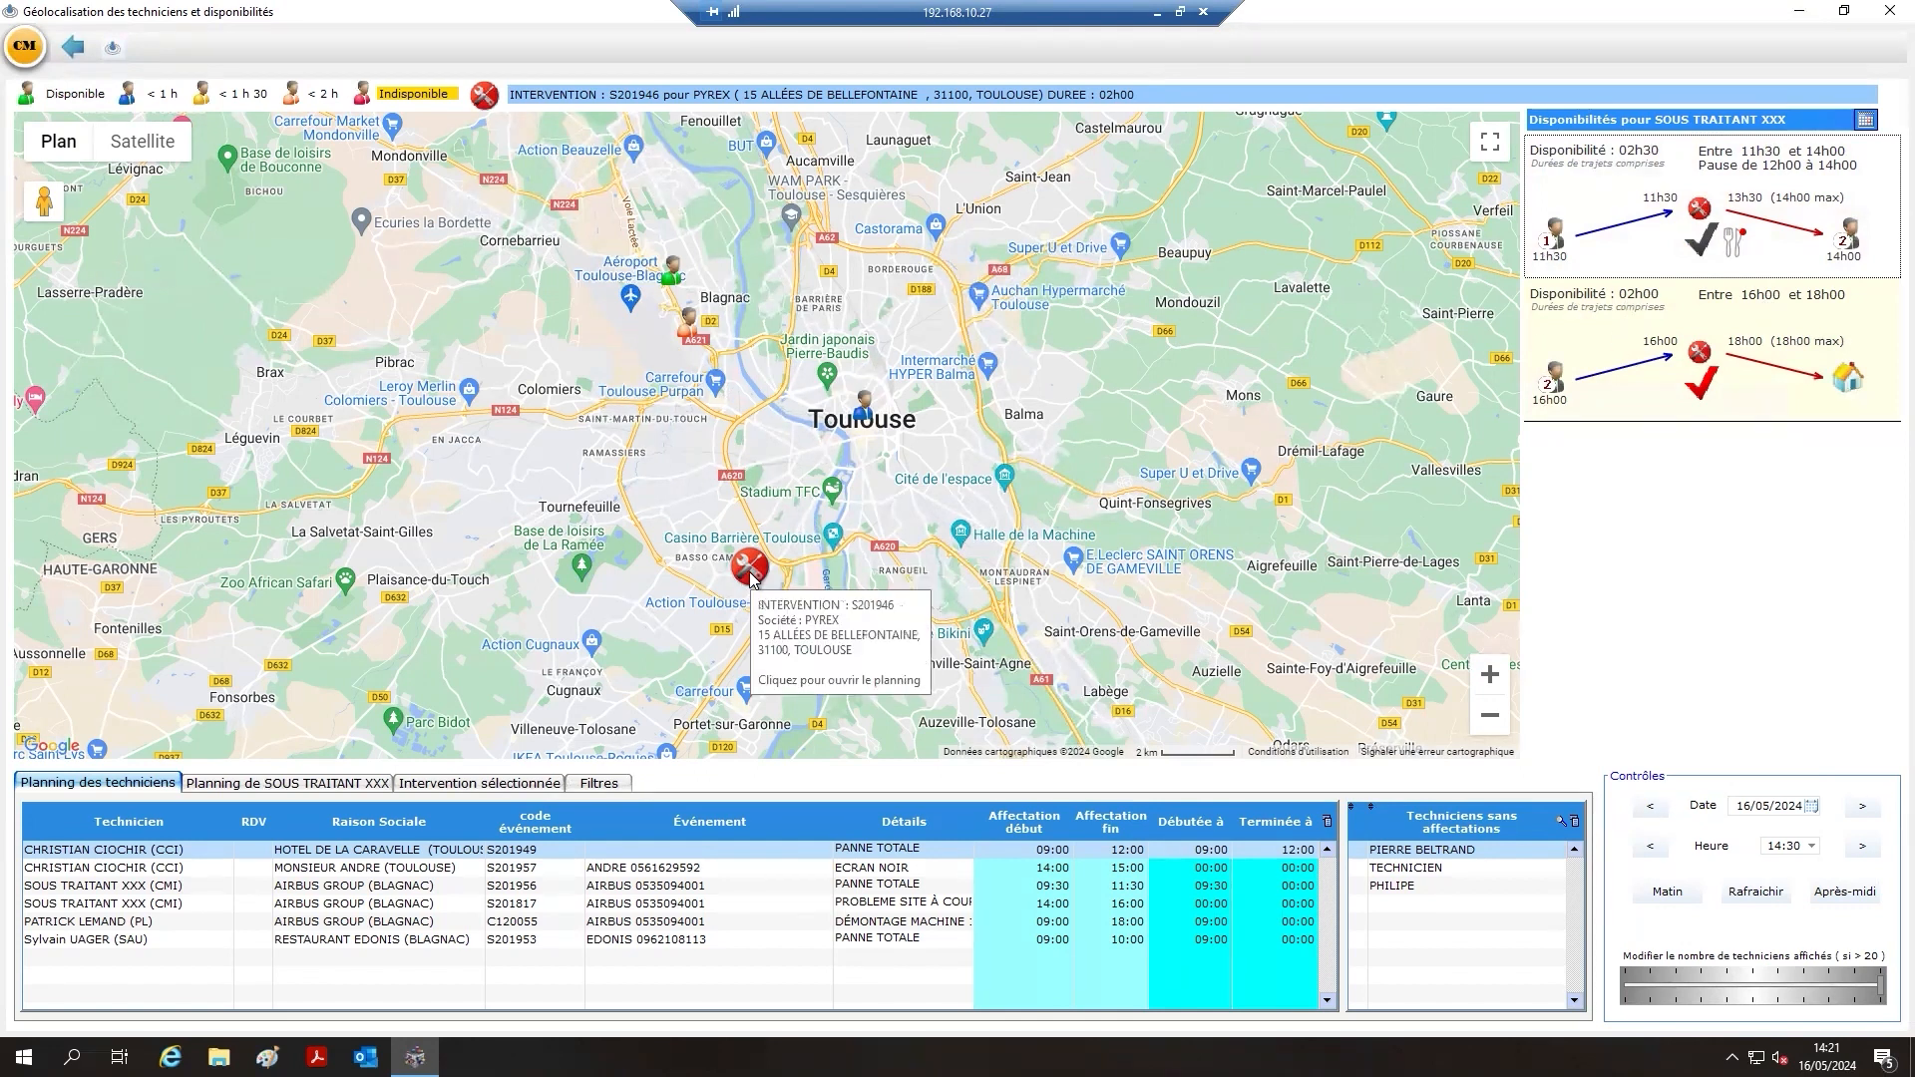
# Display the central Toulouse technician's availability again and open the technician filters
pyautogui.click(863, 417)
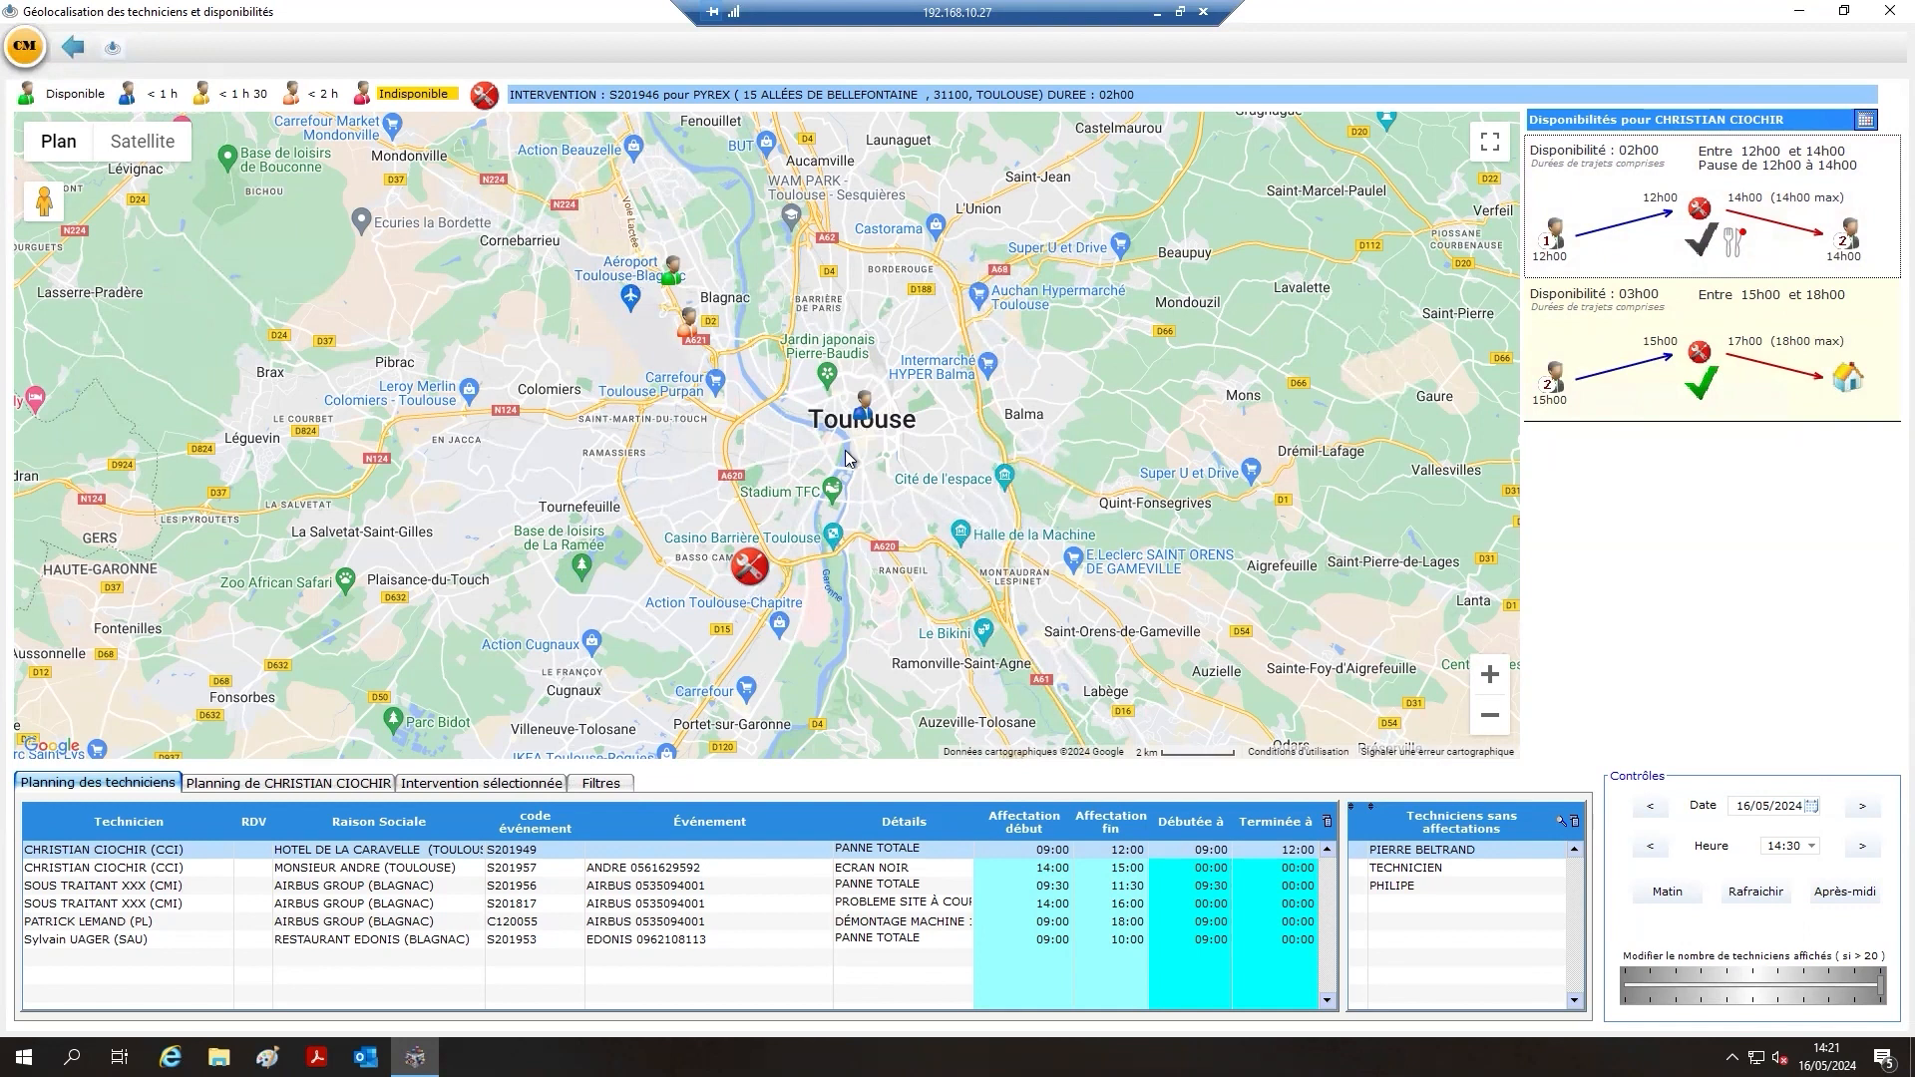
pyautogui.click(602, 784)
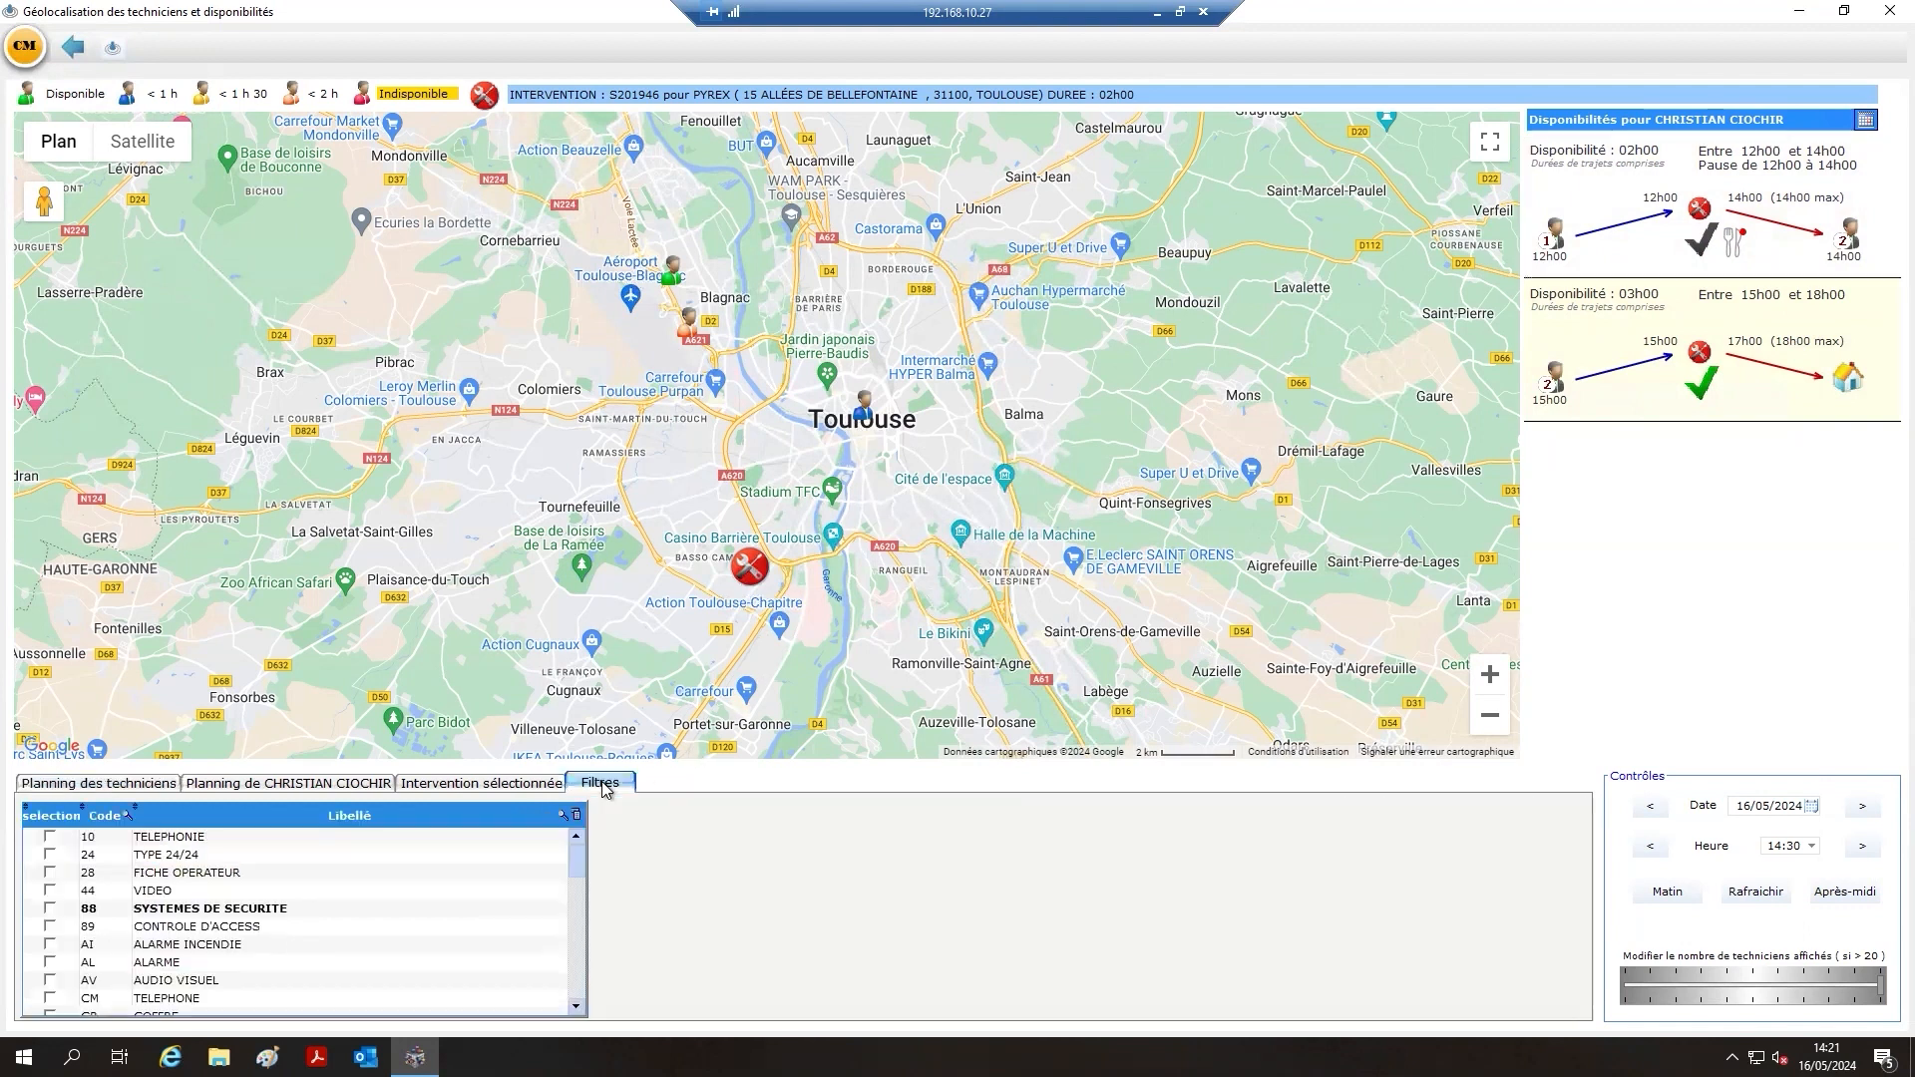
# Filter the technicians by the skill 88 SYSTEMES DE SECURITE and select the technician in central Toulouse
pyautogui.click(50, 908)
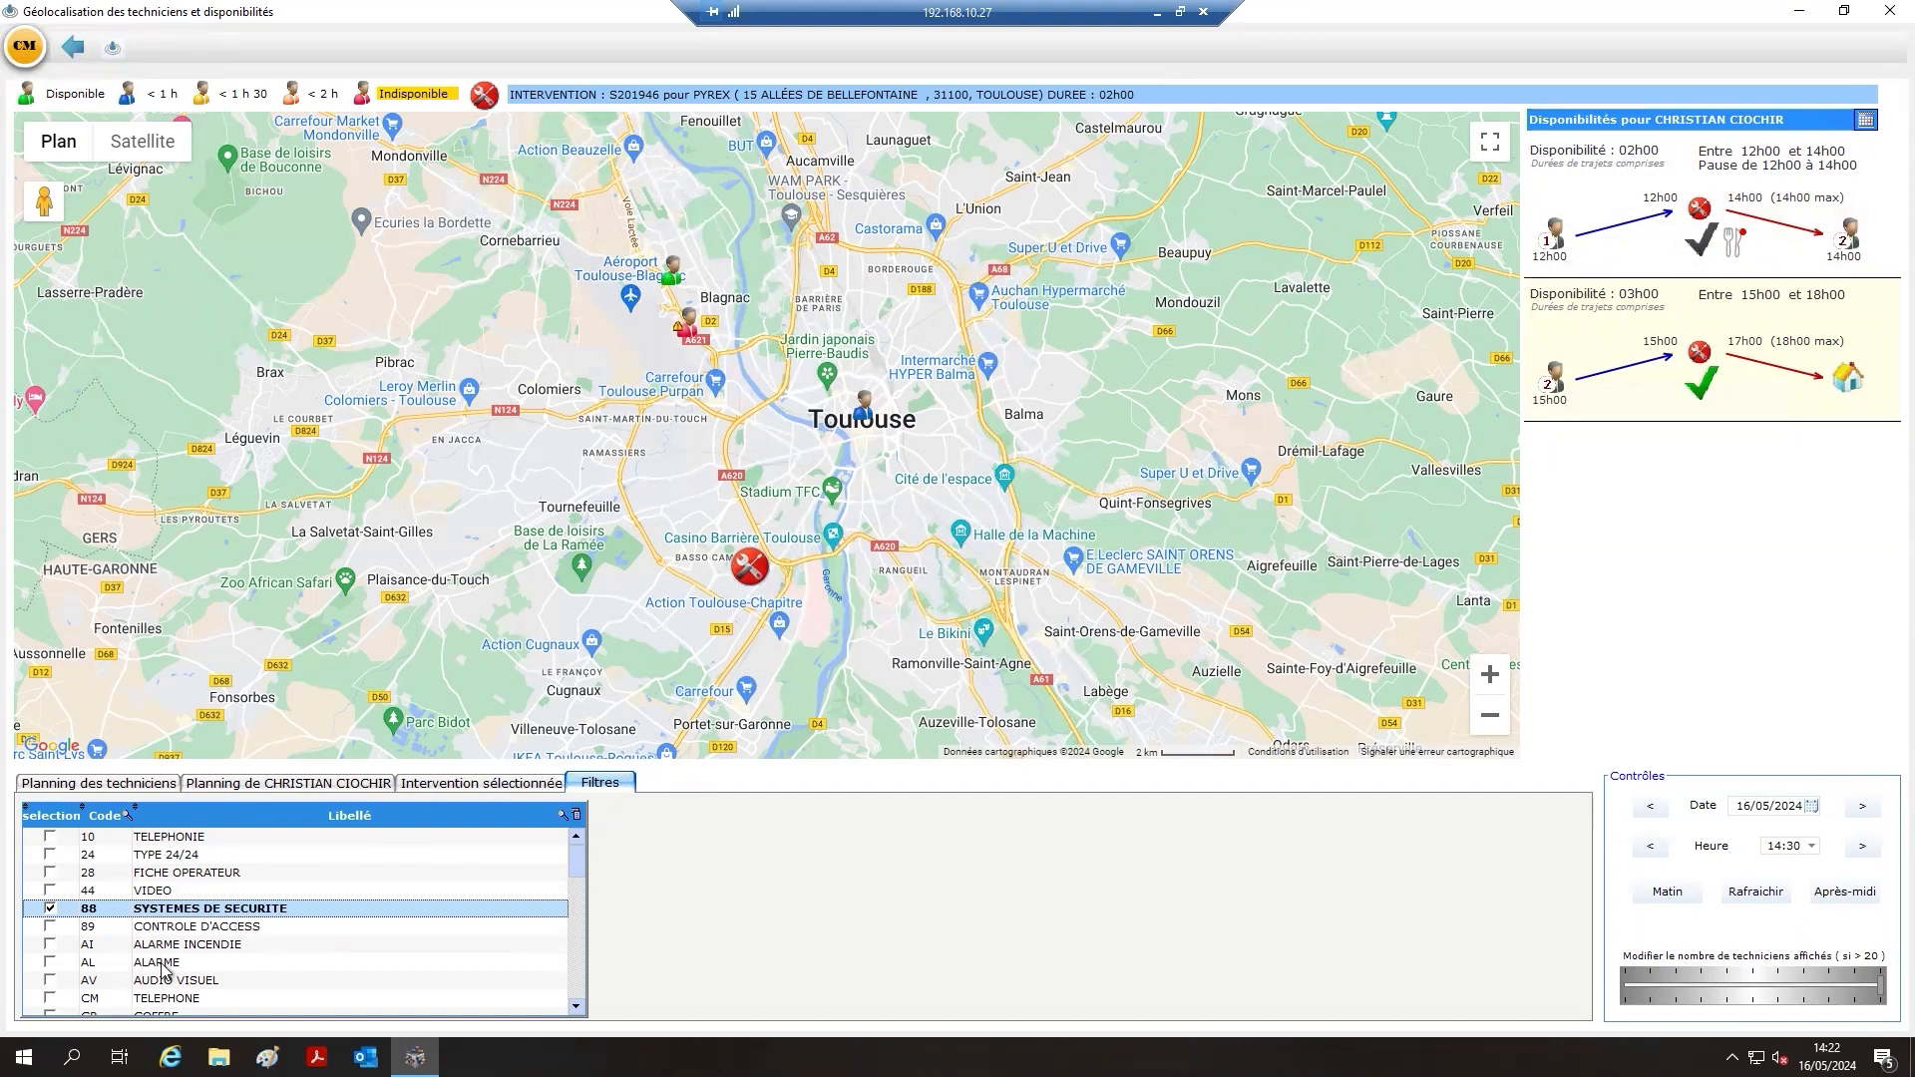
pyautogui.moveTo(691, 333)
pyautogui.click(864, 413)
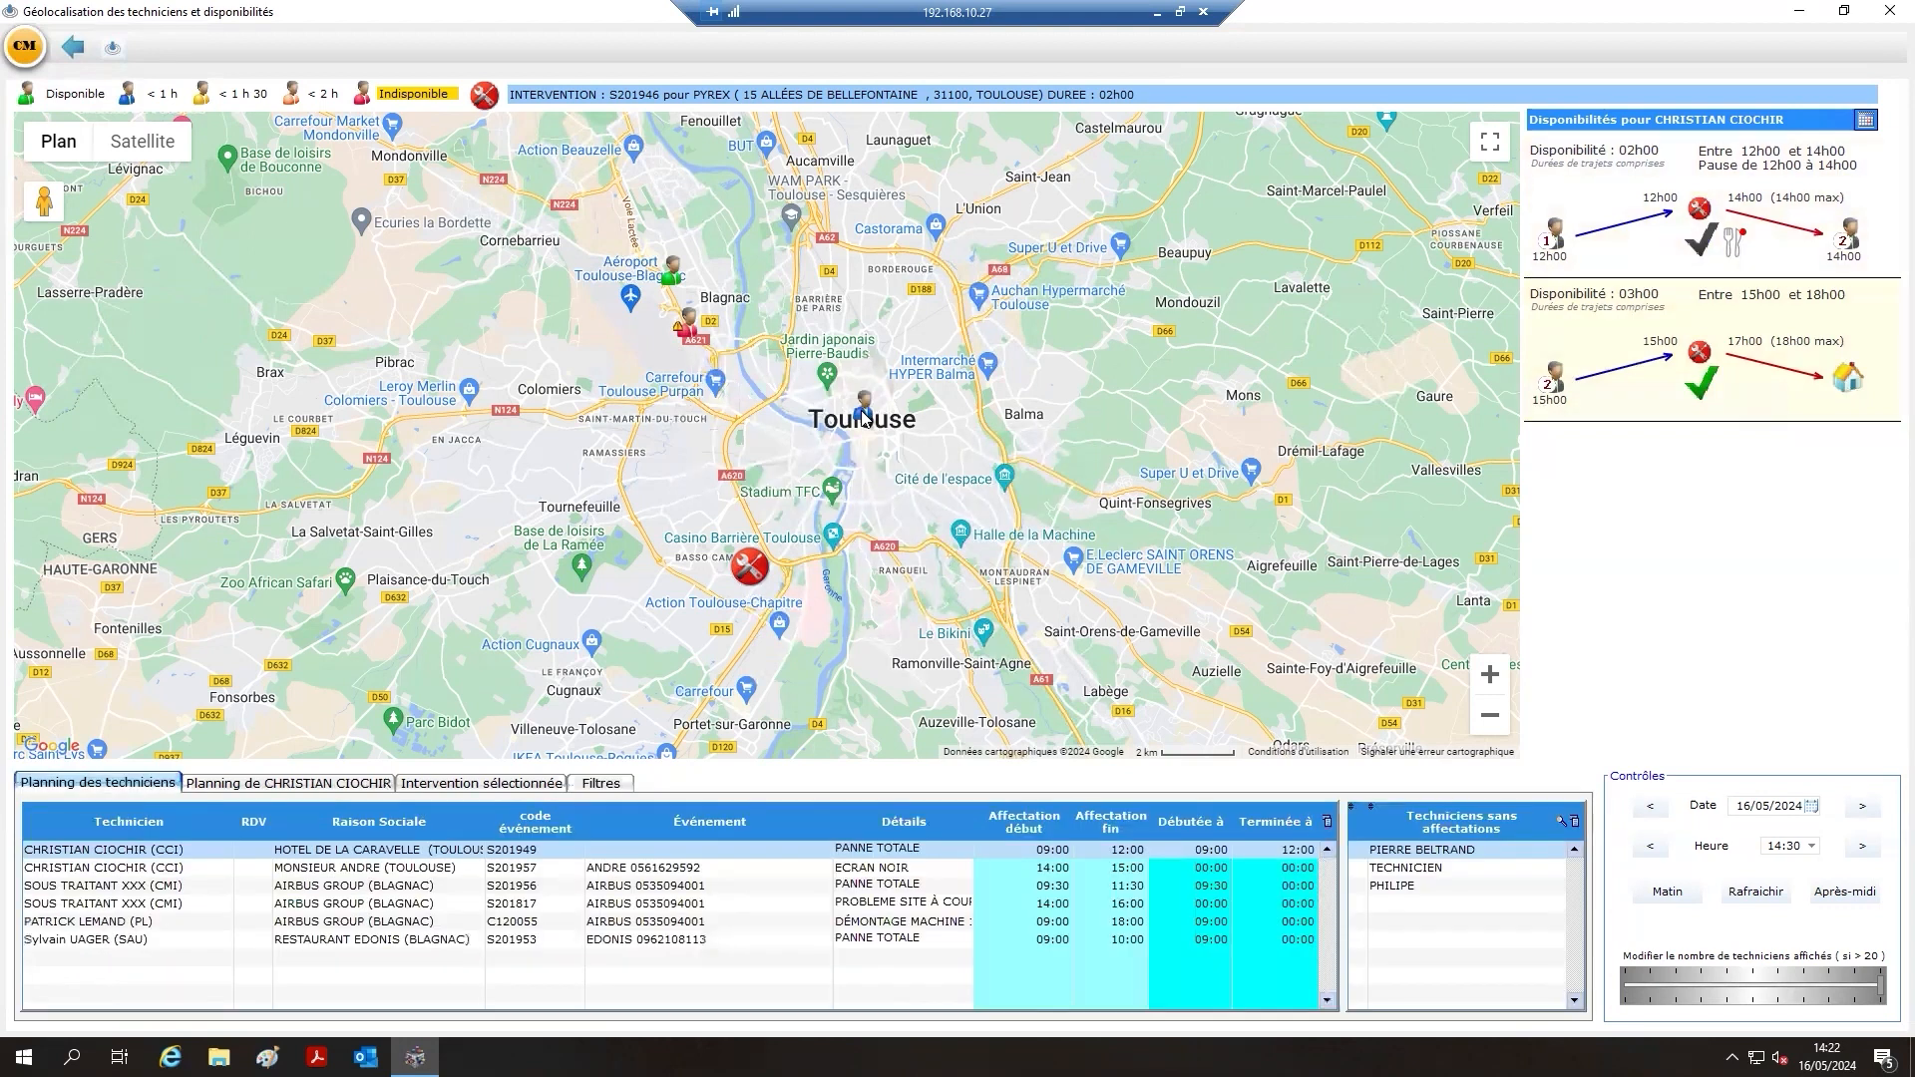
pyautogui.moveTo(866, 418)
# Schedule the PYREX intervention for the selected technician with a 16:00 start, save it and return to the work order
pyautogui.click(1865, 120)
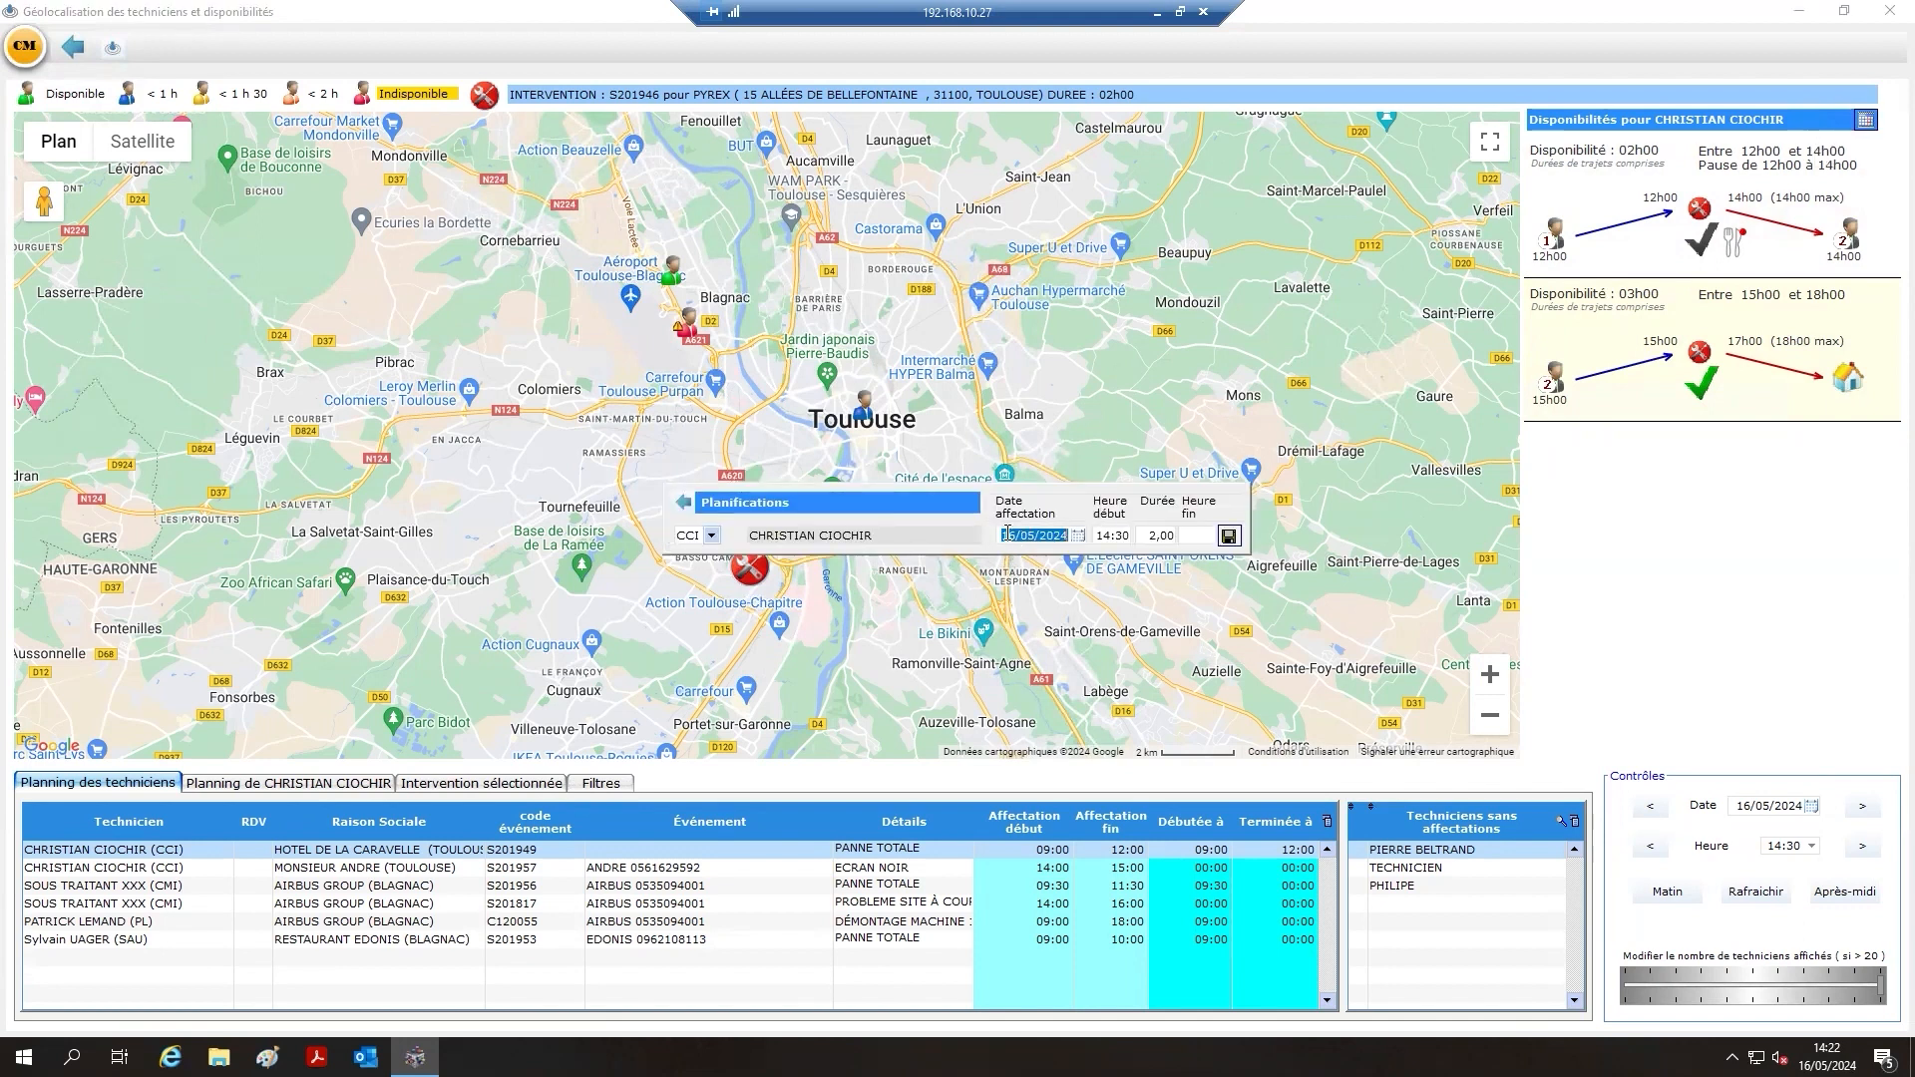
pyautogui.click(1101, 539)
pyautogui.write('16:')
pyautogui.click(1228, 536)
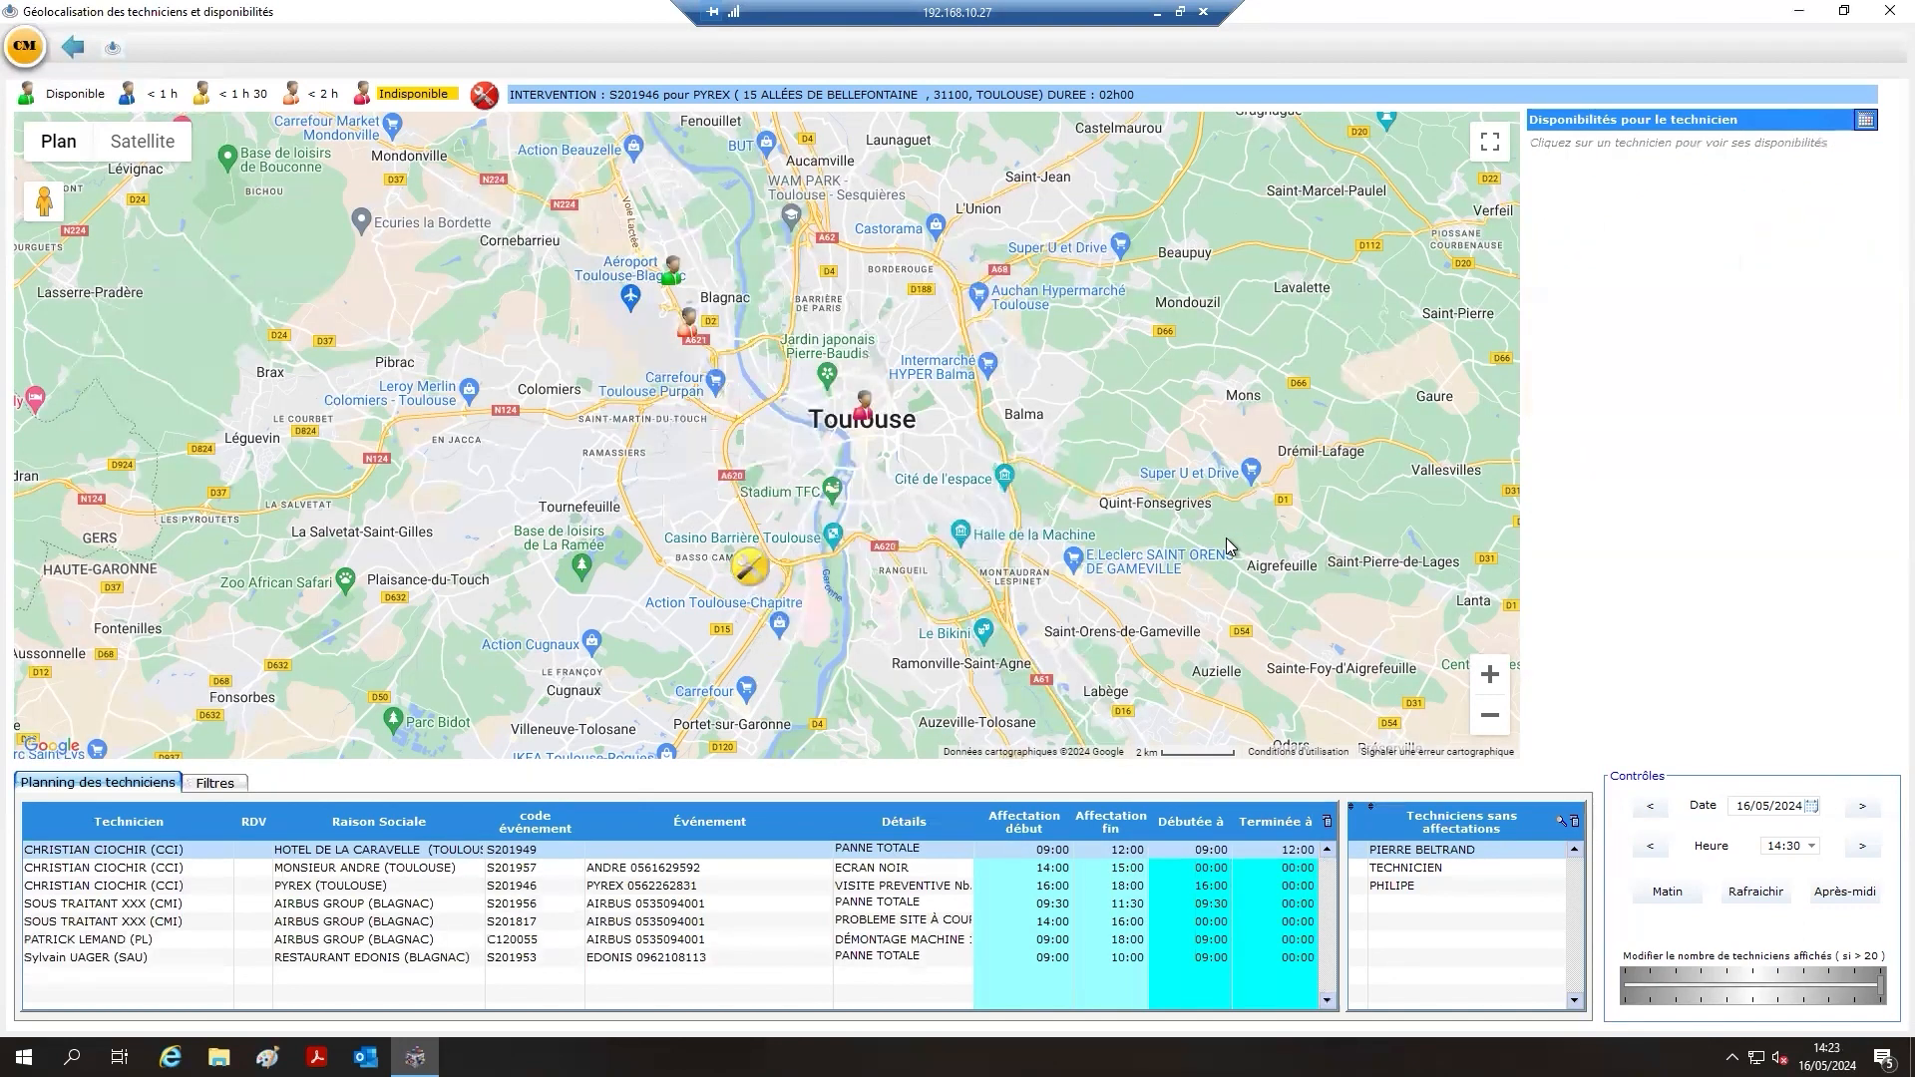
pyautogui.click(73, 47)
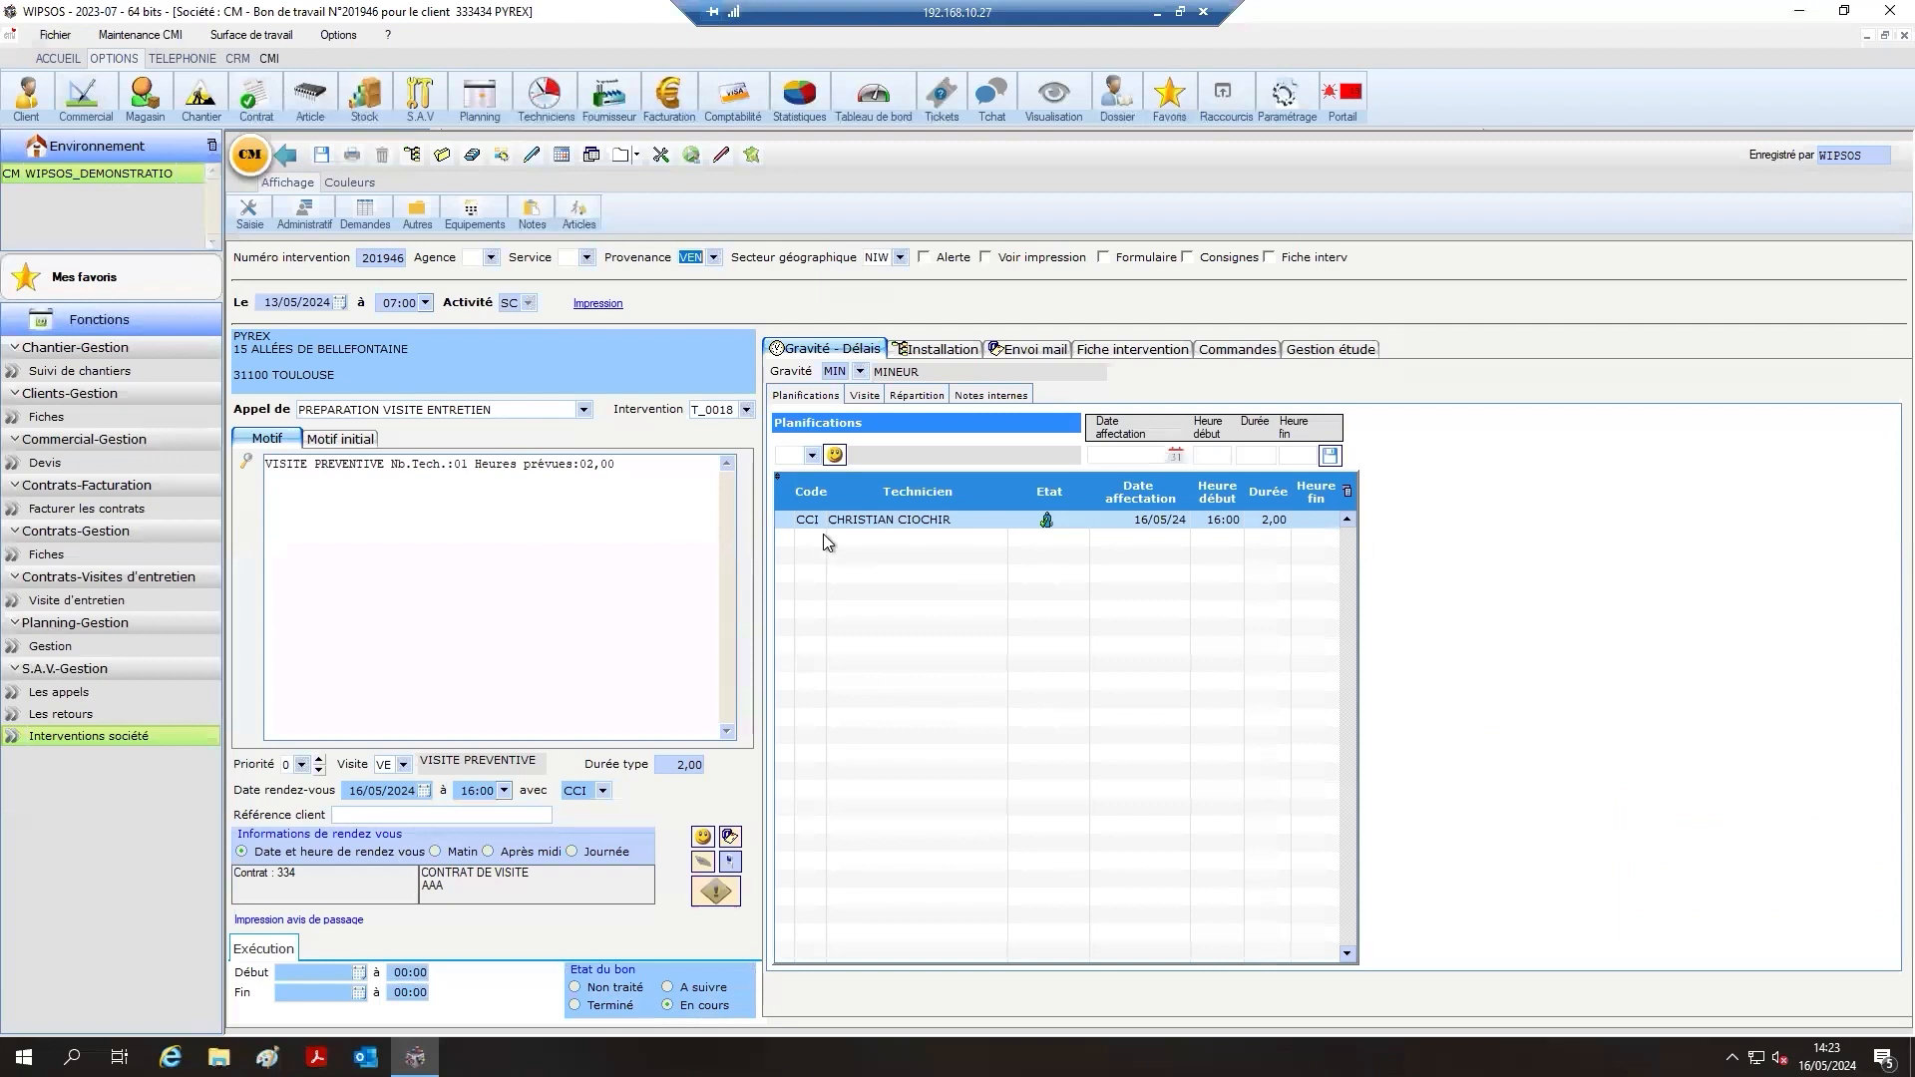
# Open the technicians' planning from the work order and examine the details of the interventions scheduled for Thursday 16 May 2024
pyautogui.click(560, 155)
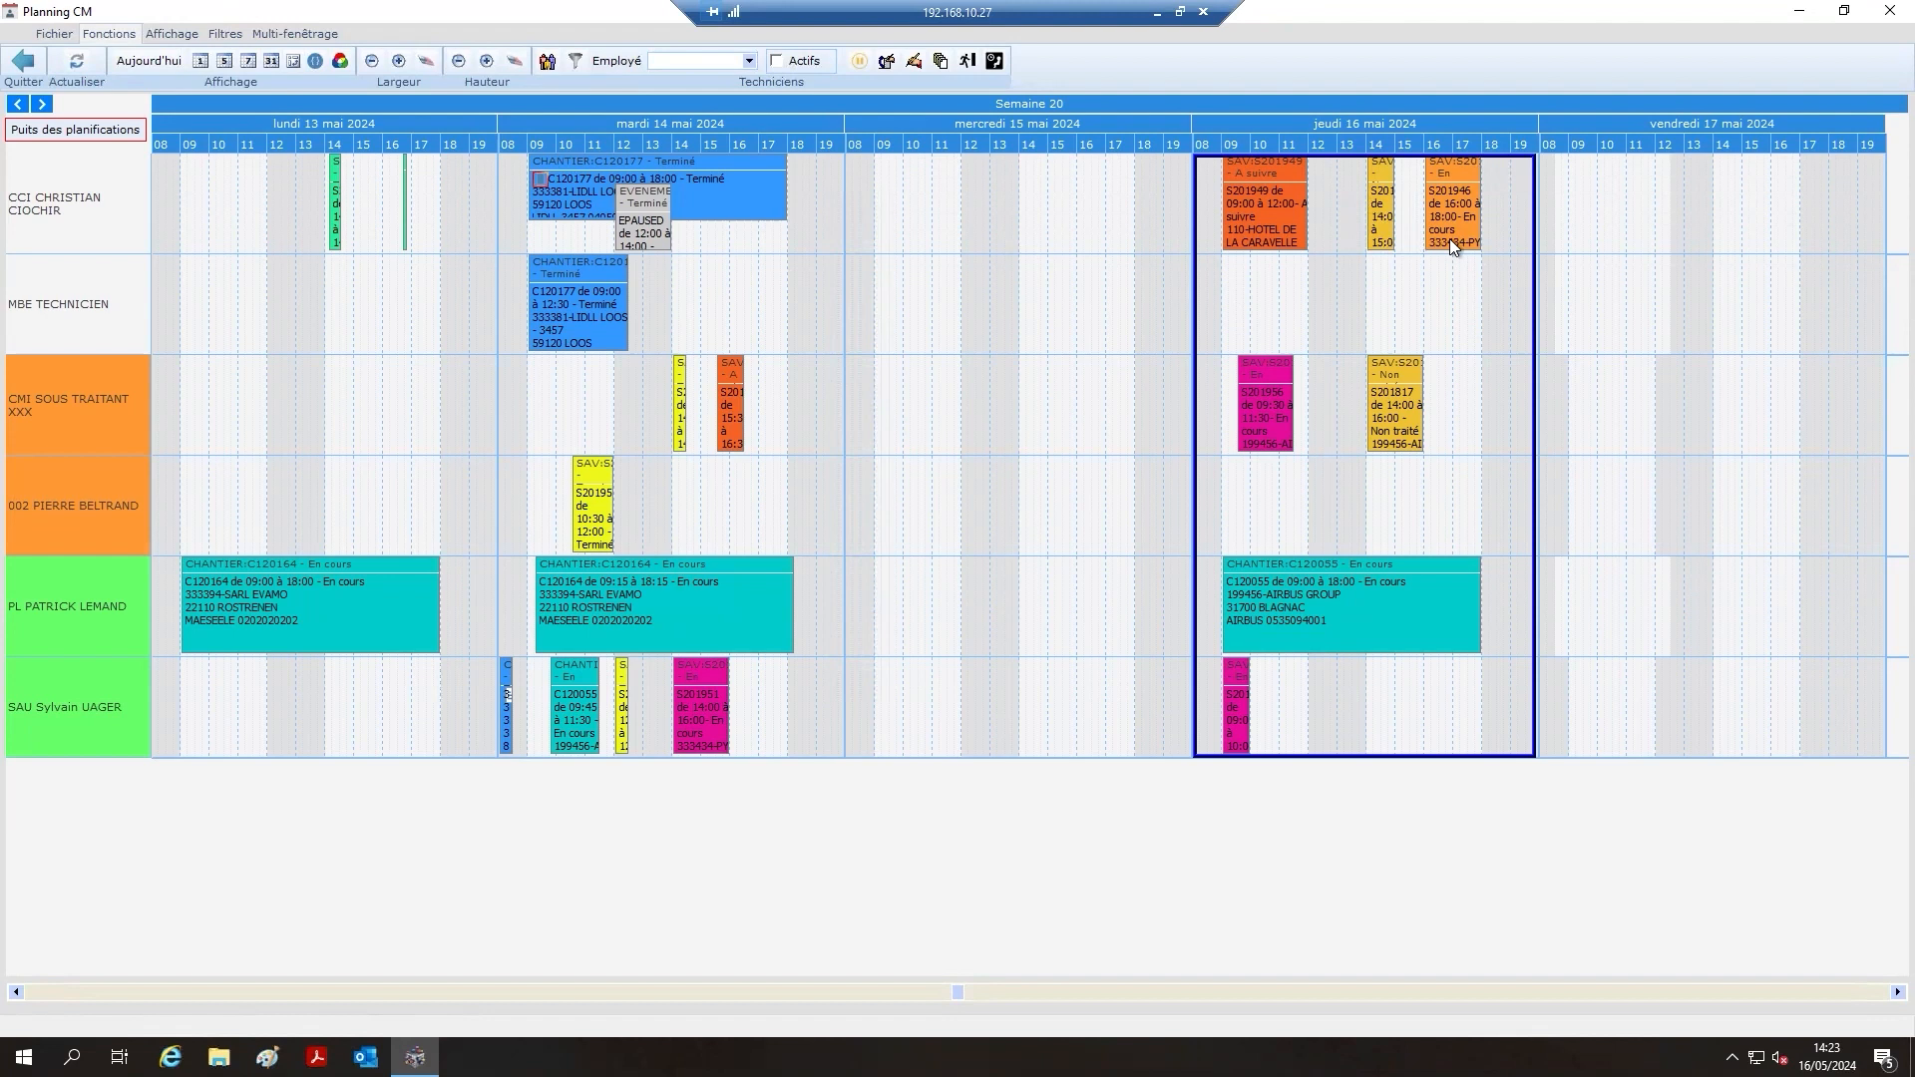
pyautogui.moveTo(1452, 229)
pyautogui.moveTo(1385, 219)
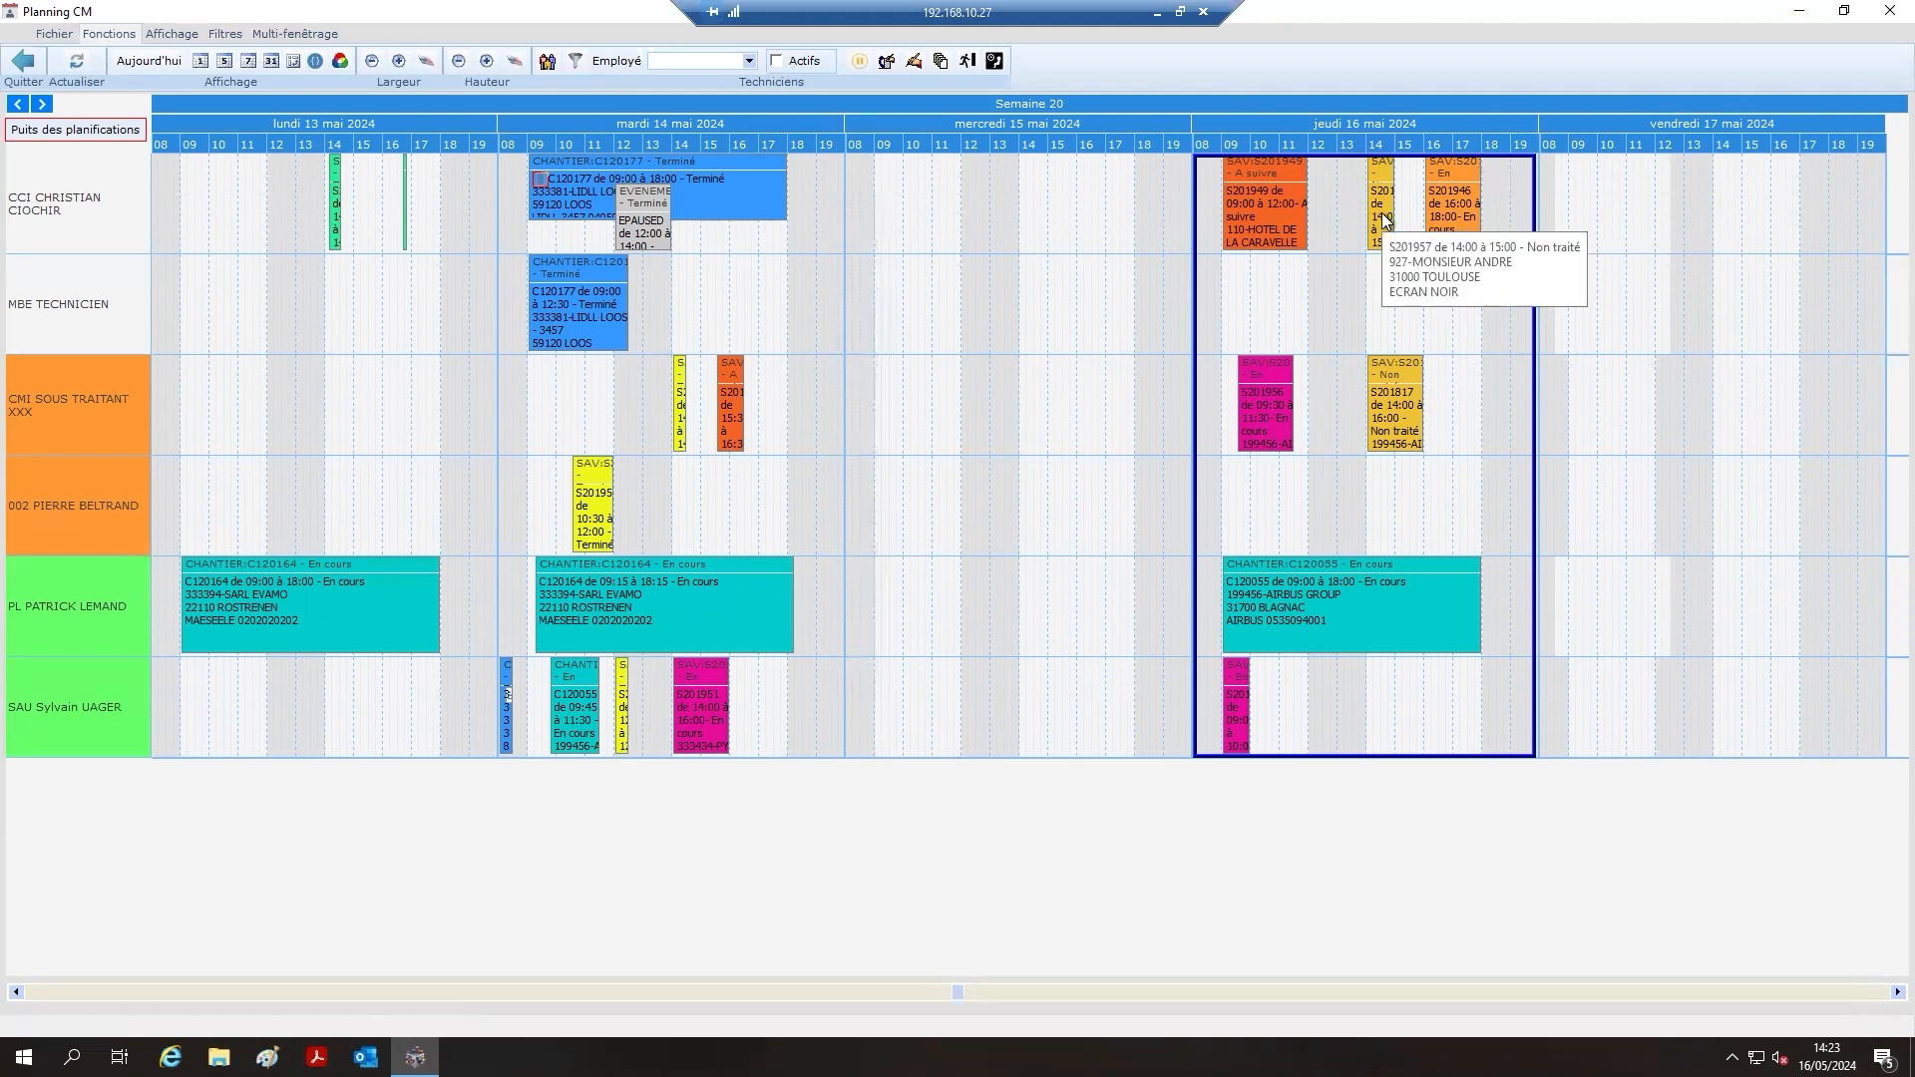
pyautogui.moveTo(1313, 601)
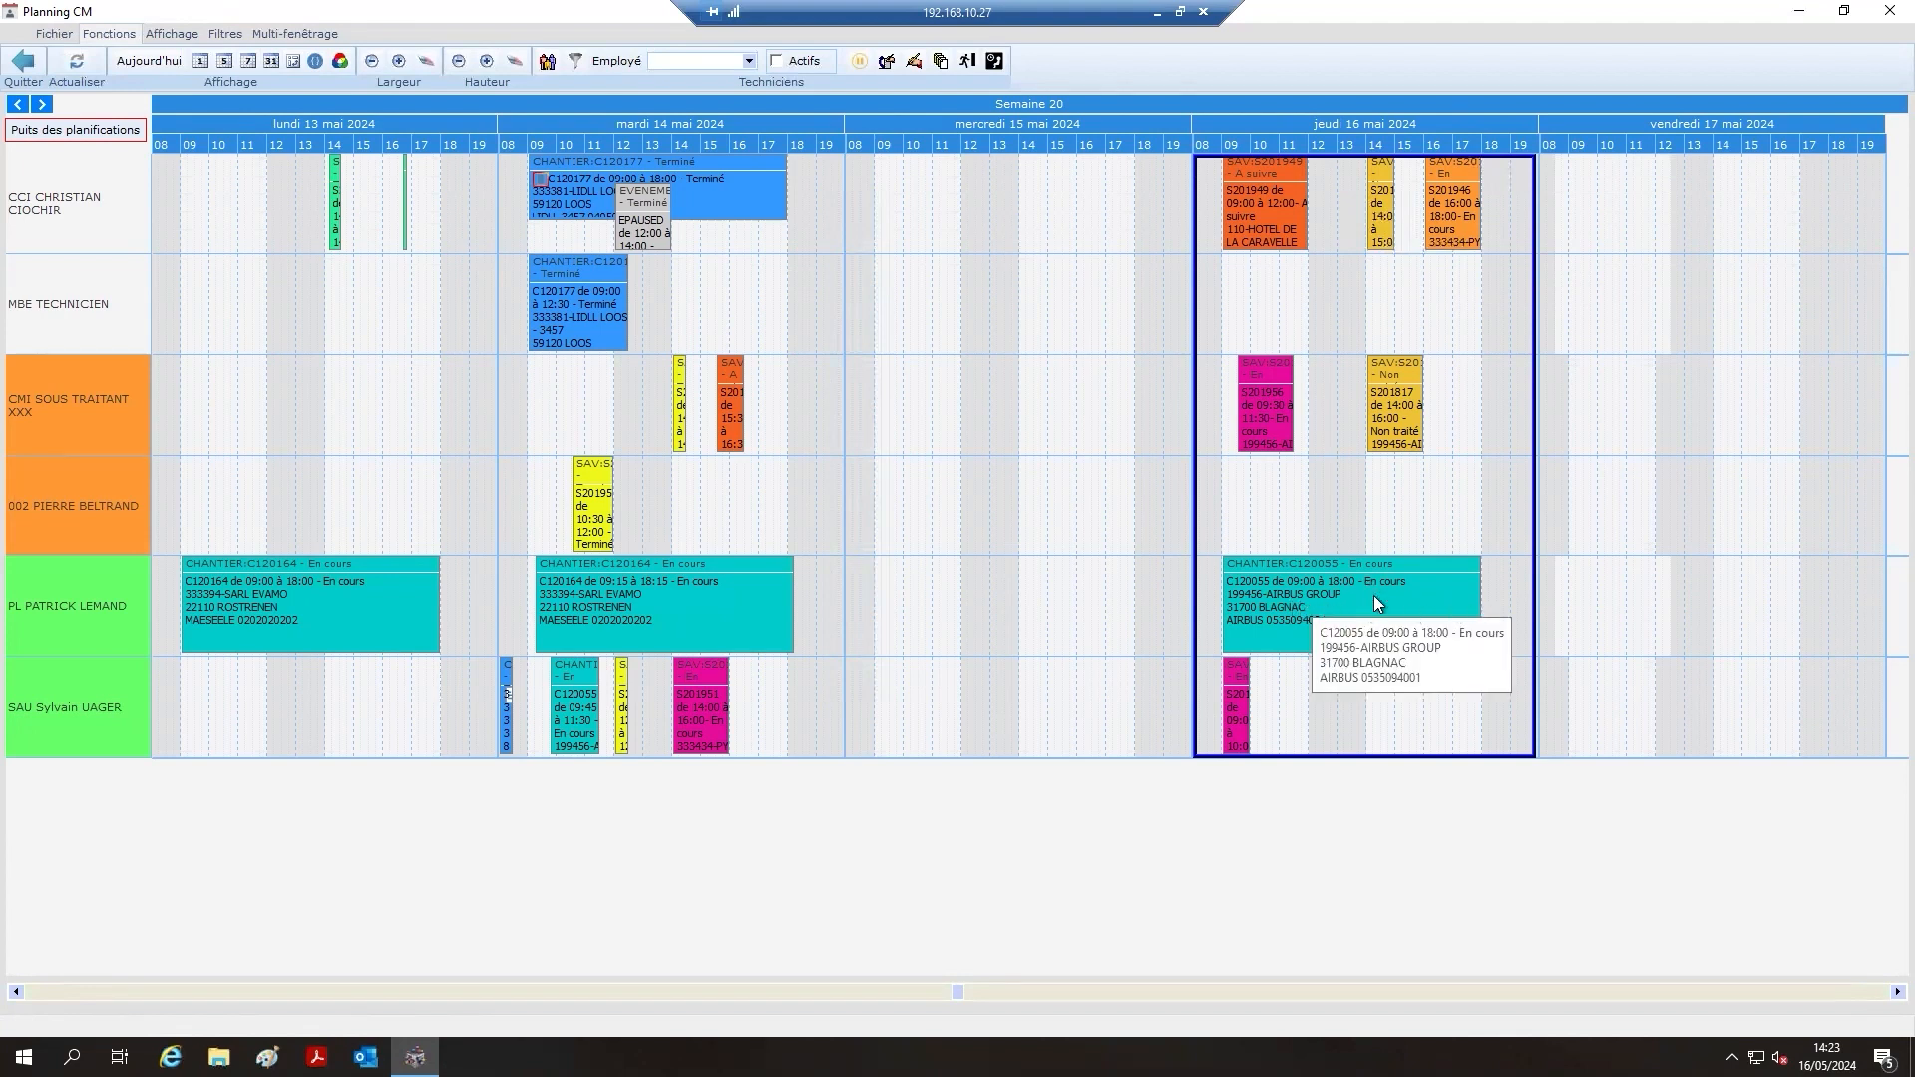
pyautogui.moveTo(1402, 426)
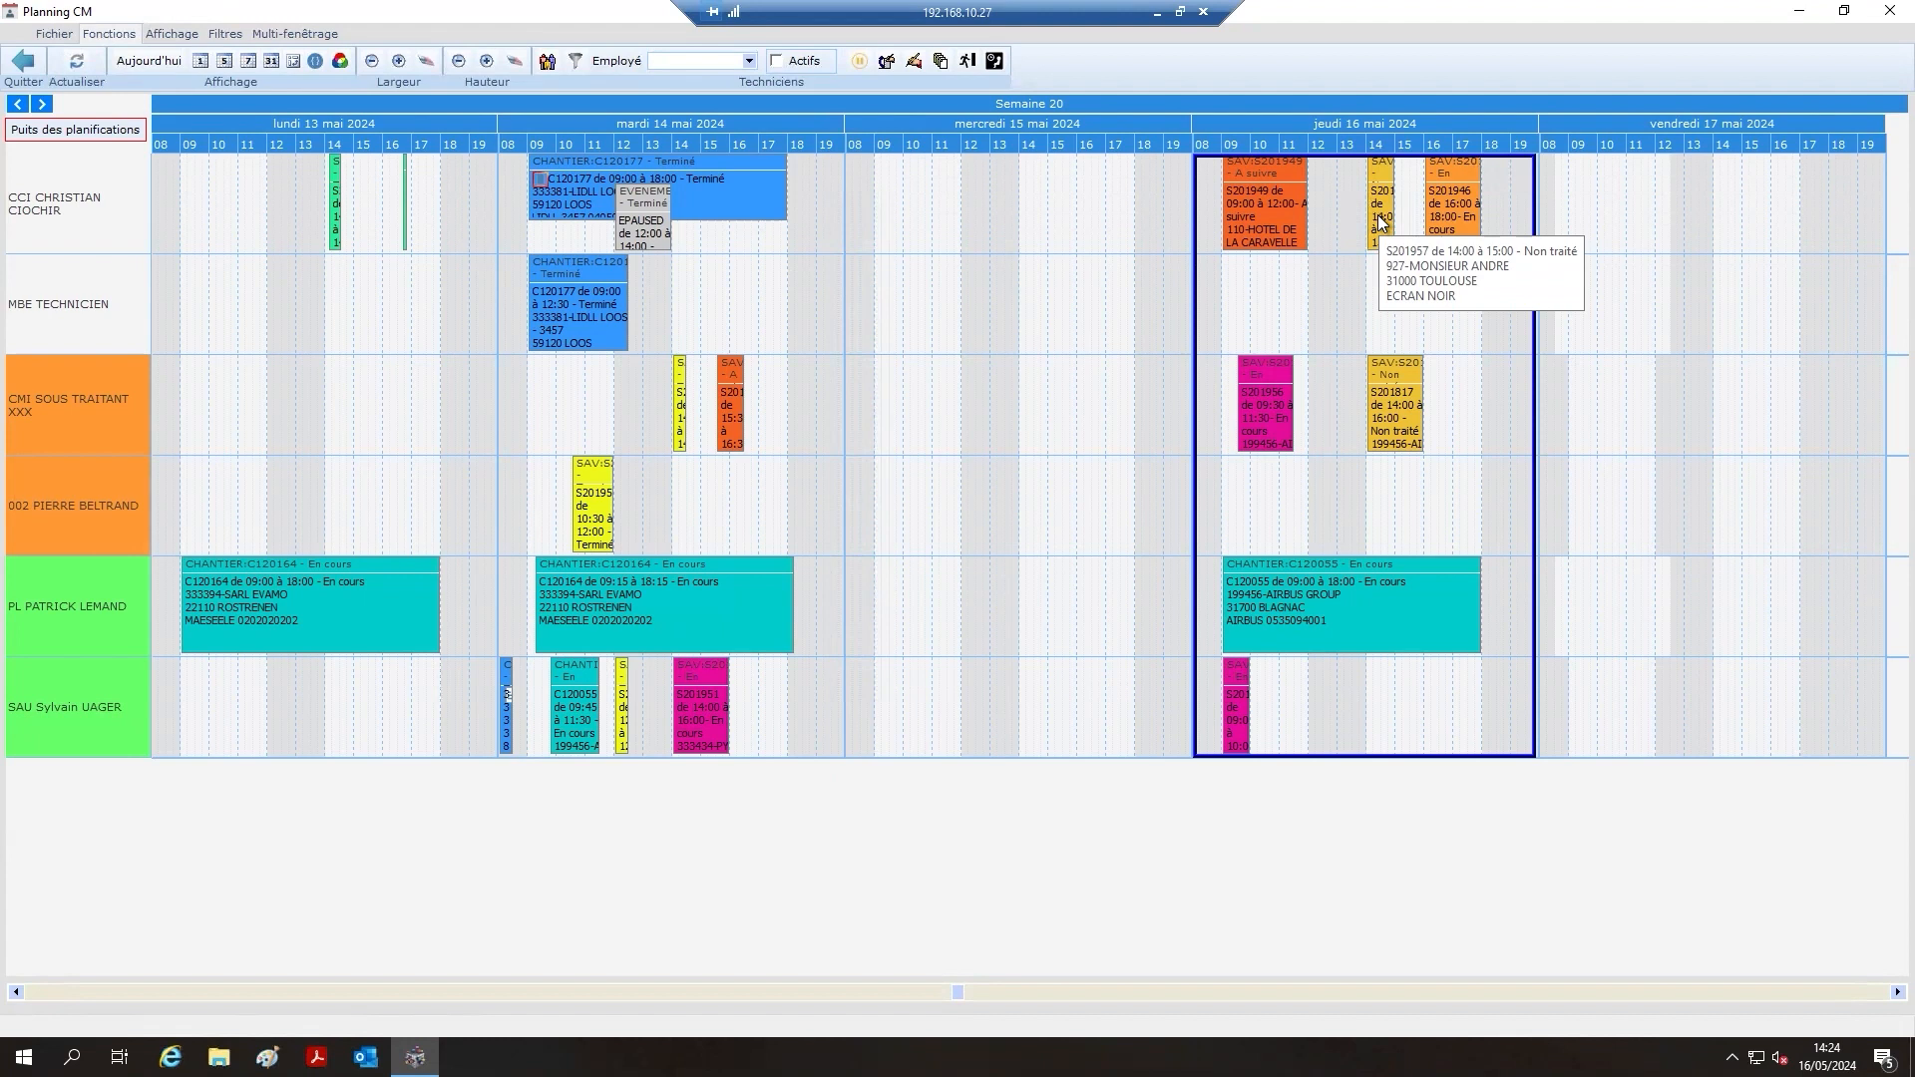
pyautogui.click(12, 66)
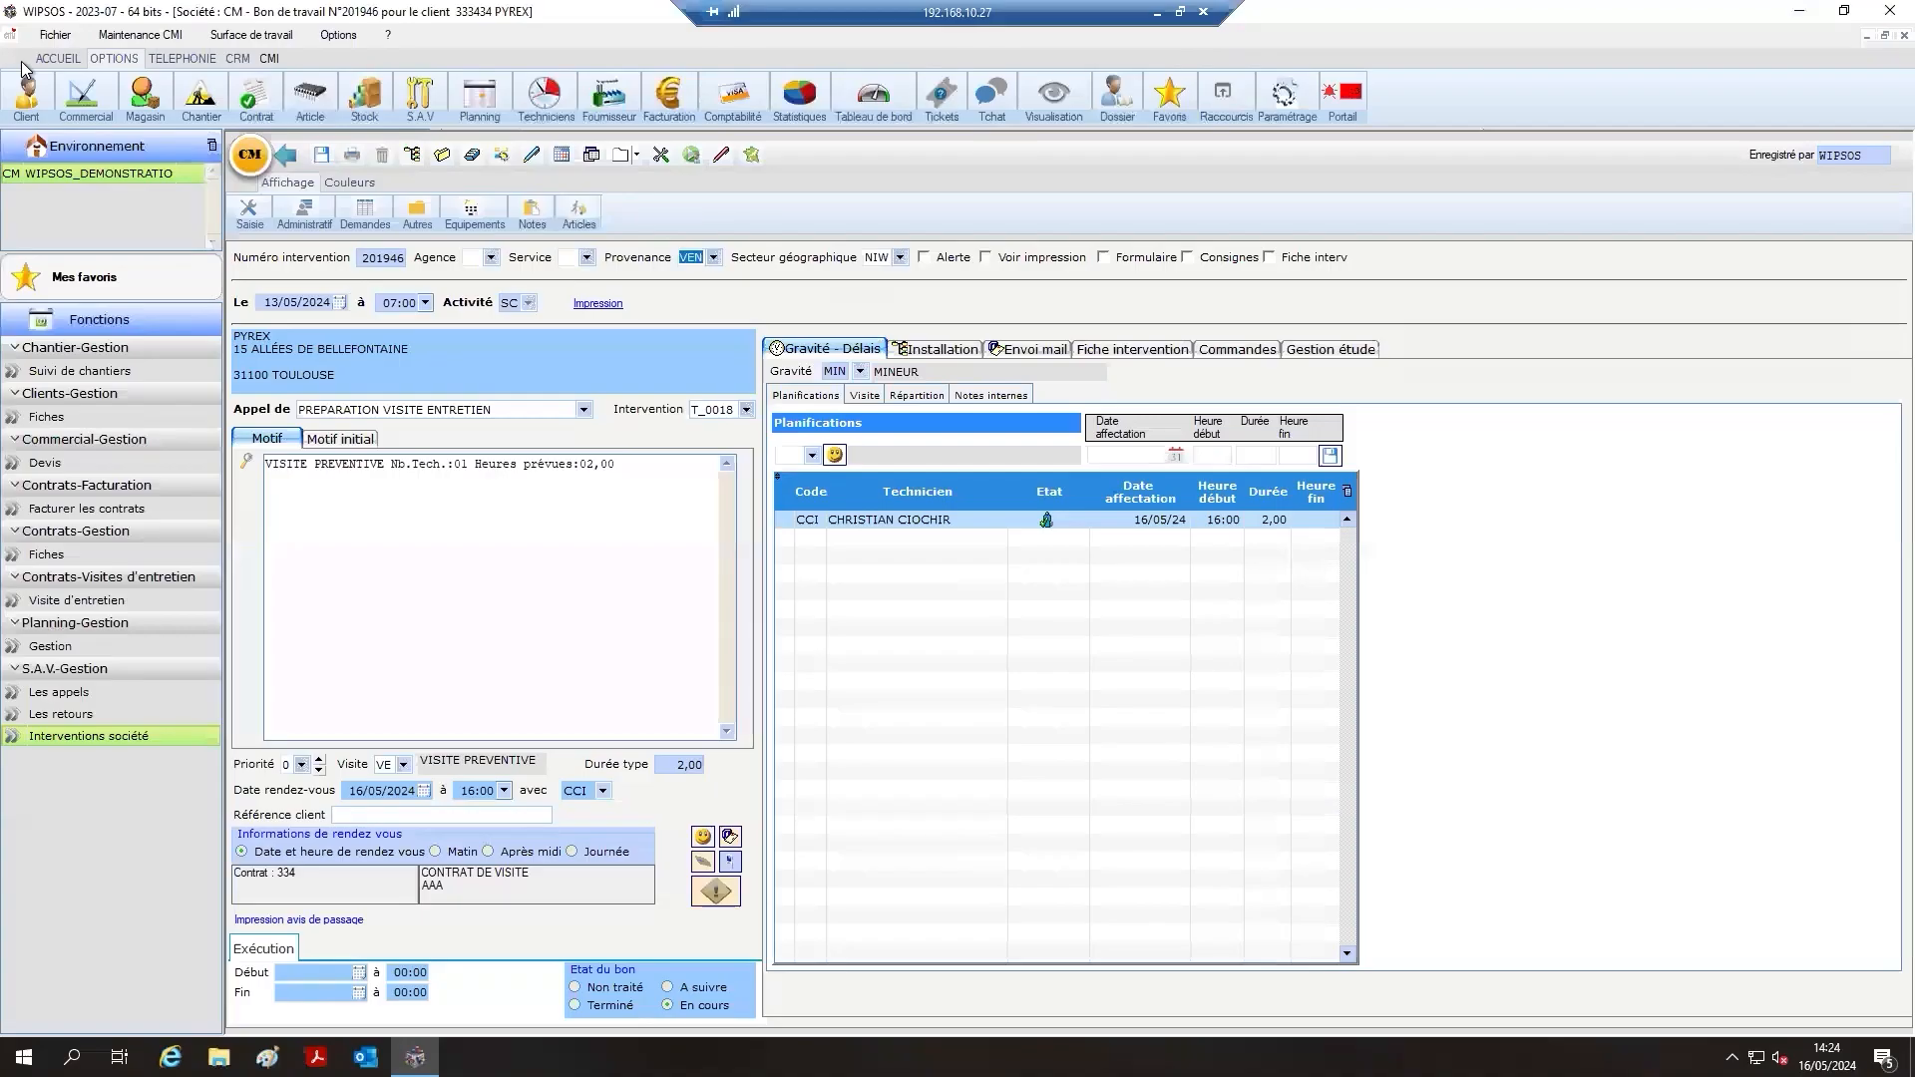
# Close the work order and the interventions map, and load the preparatory list of maintenance visits
pyautogui.click(288, 151)
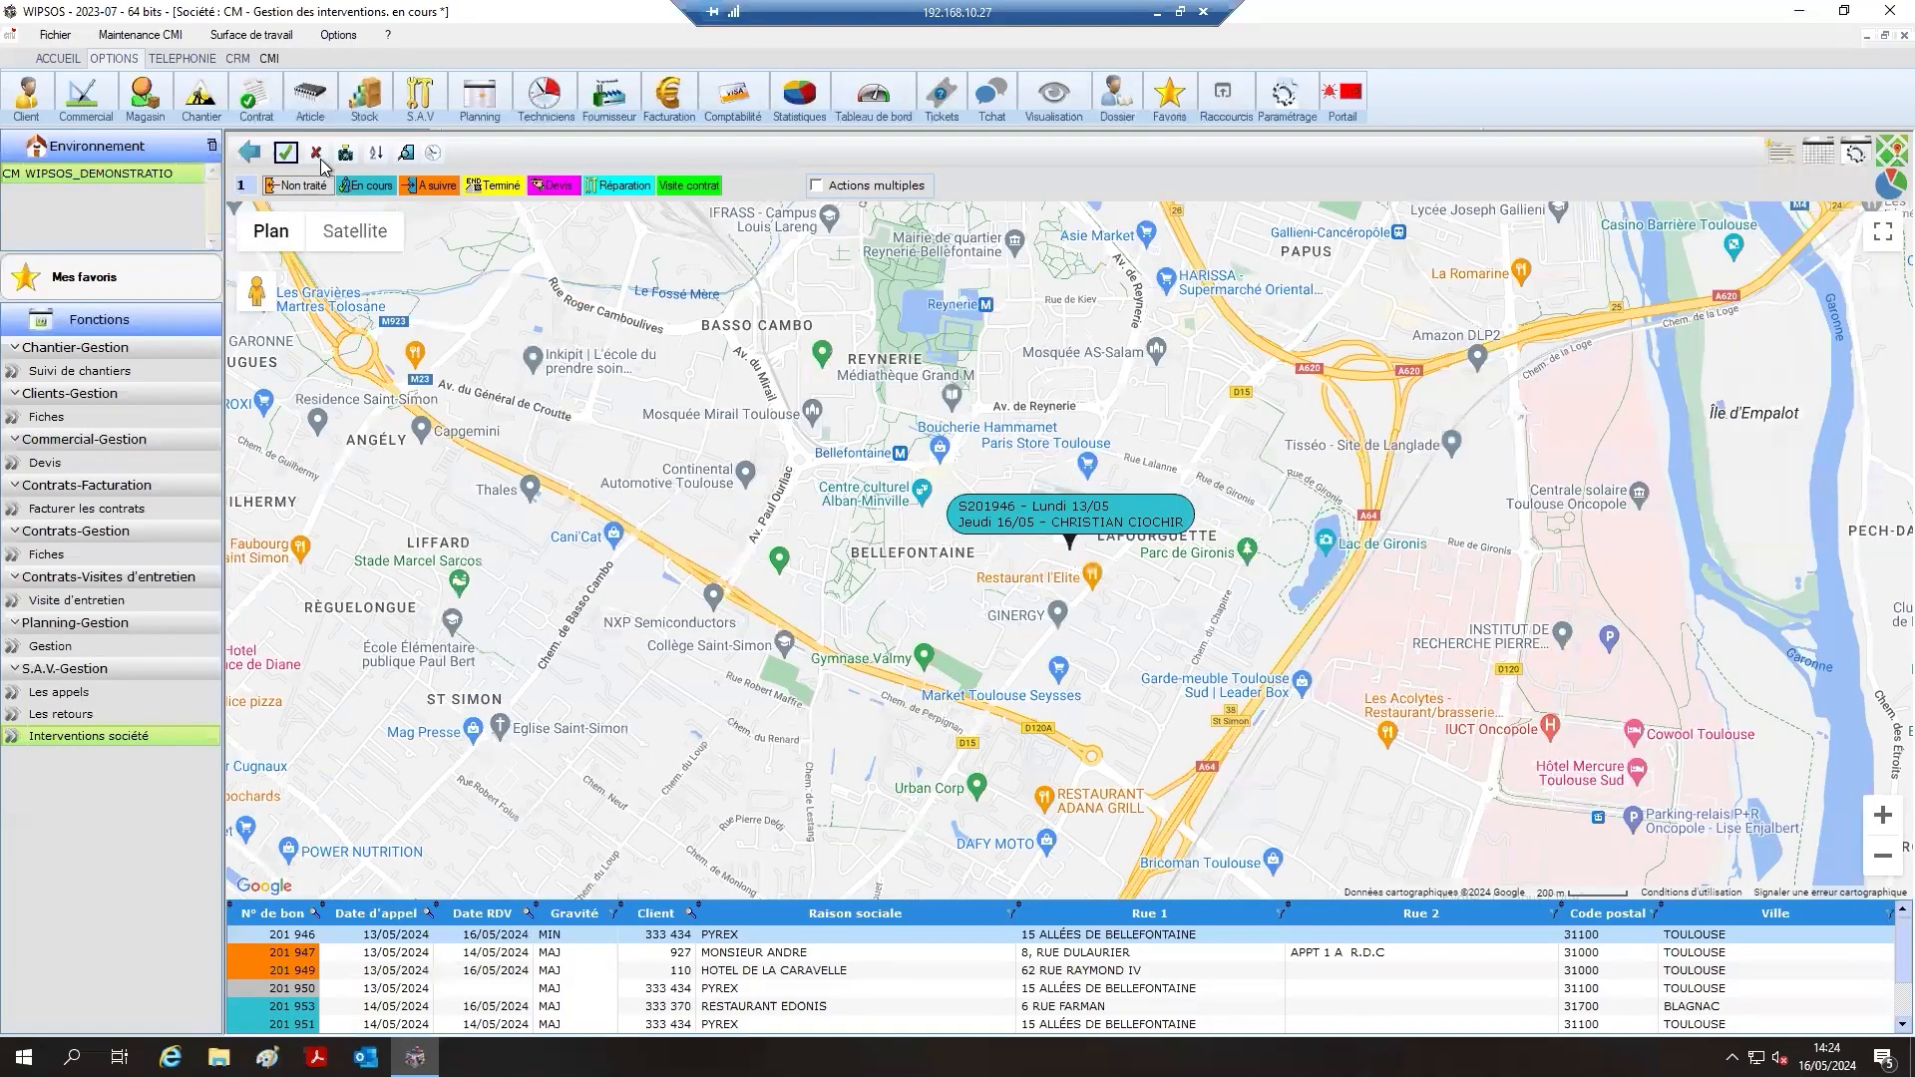
pyautogui.click(252, 153)
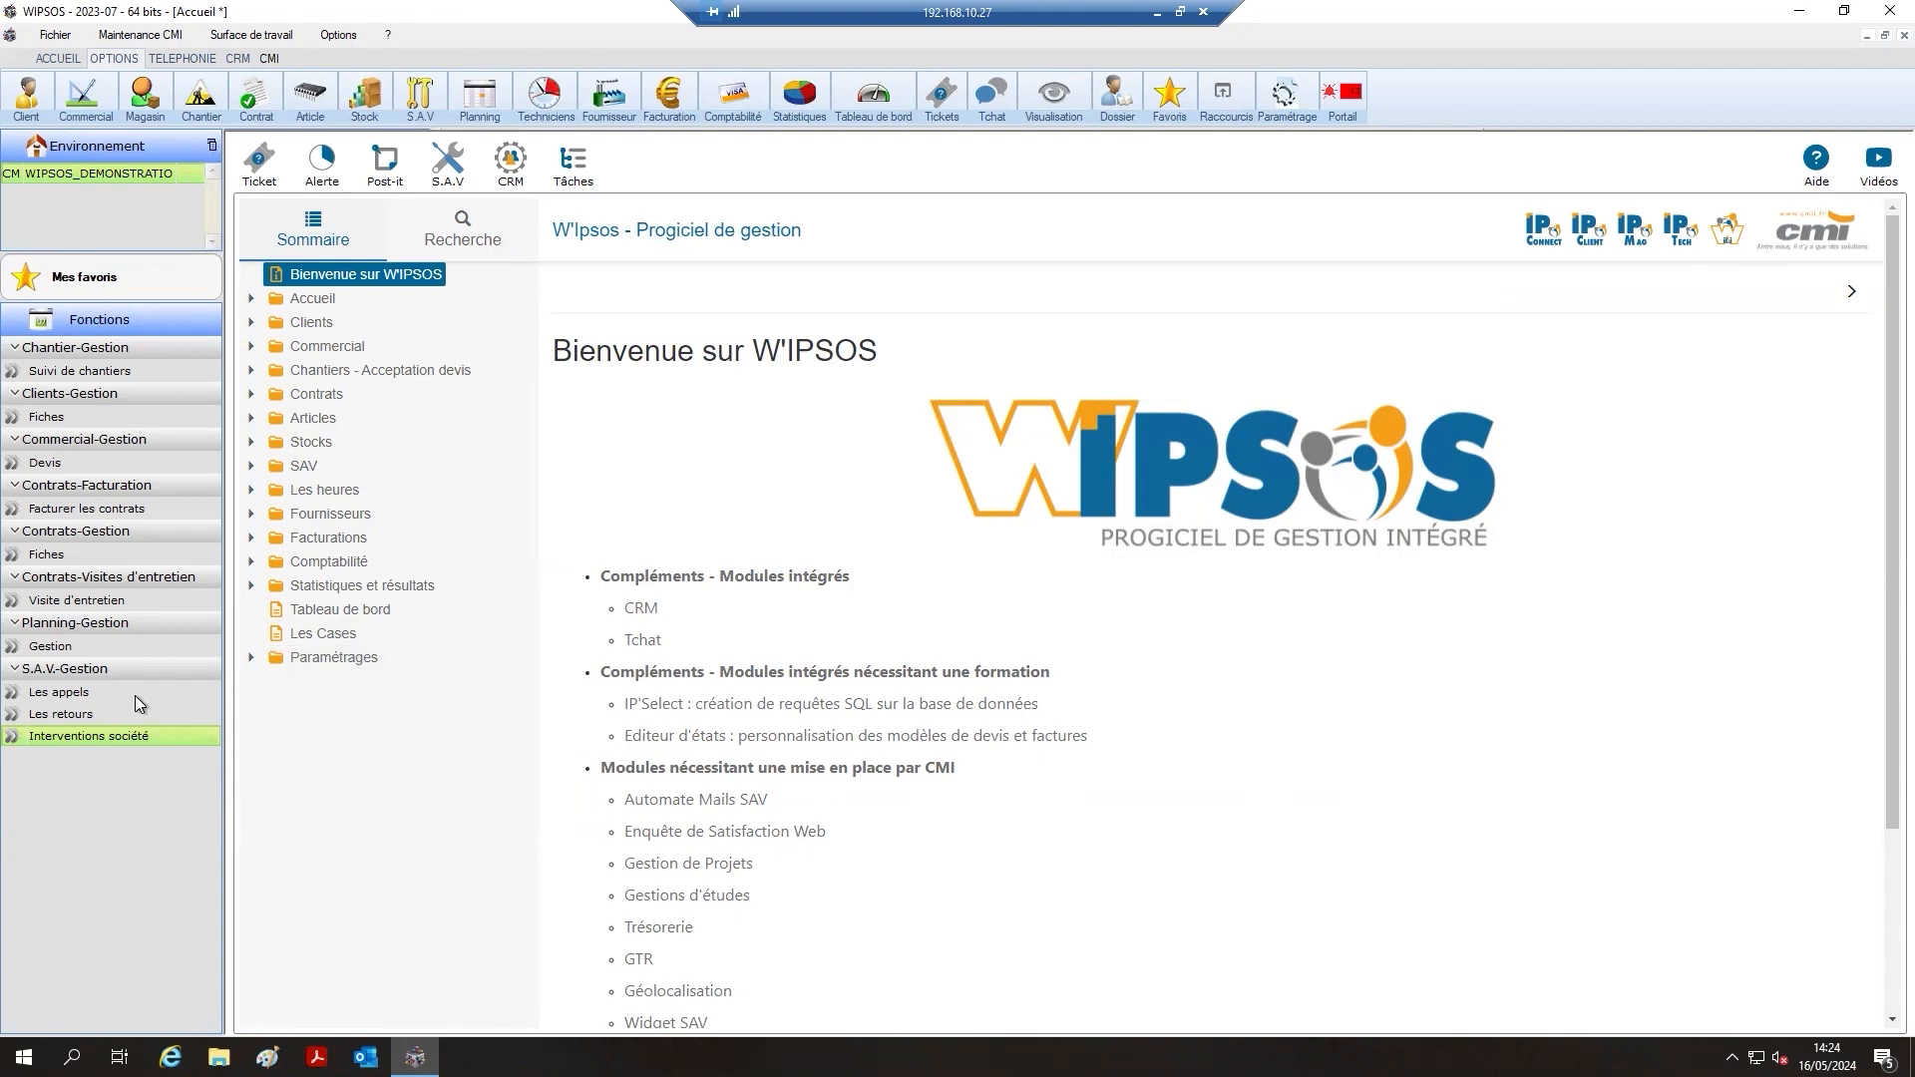
pyautogui.click(86, 602)
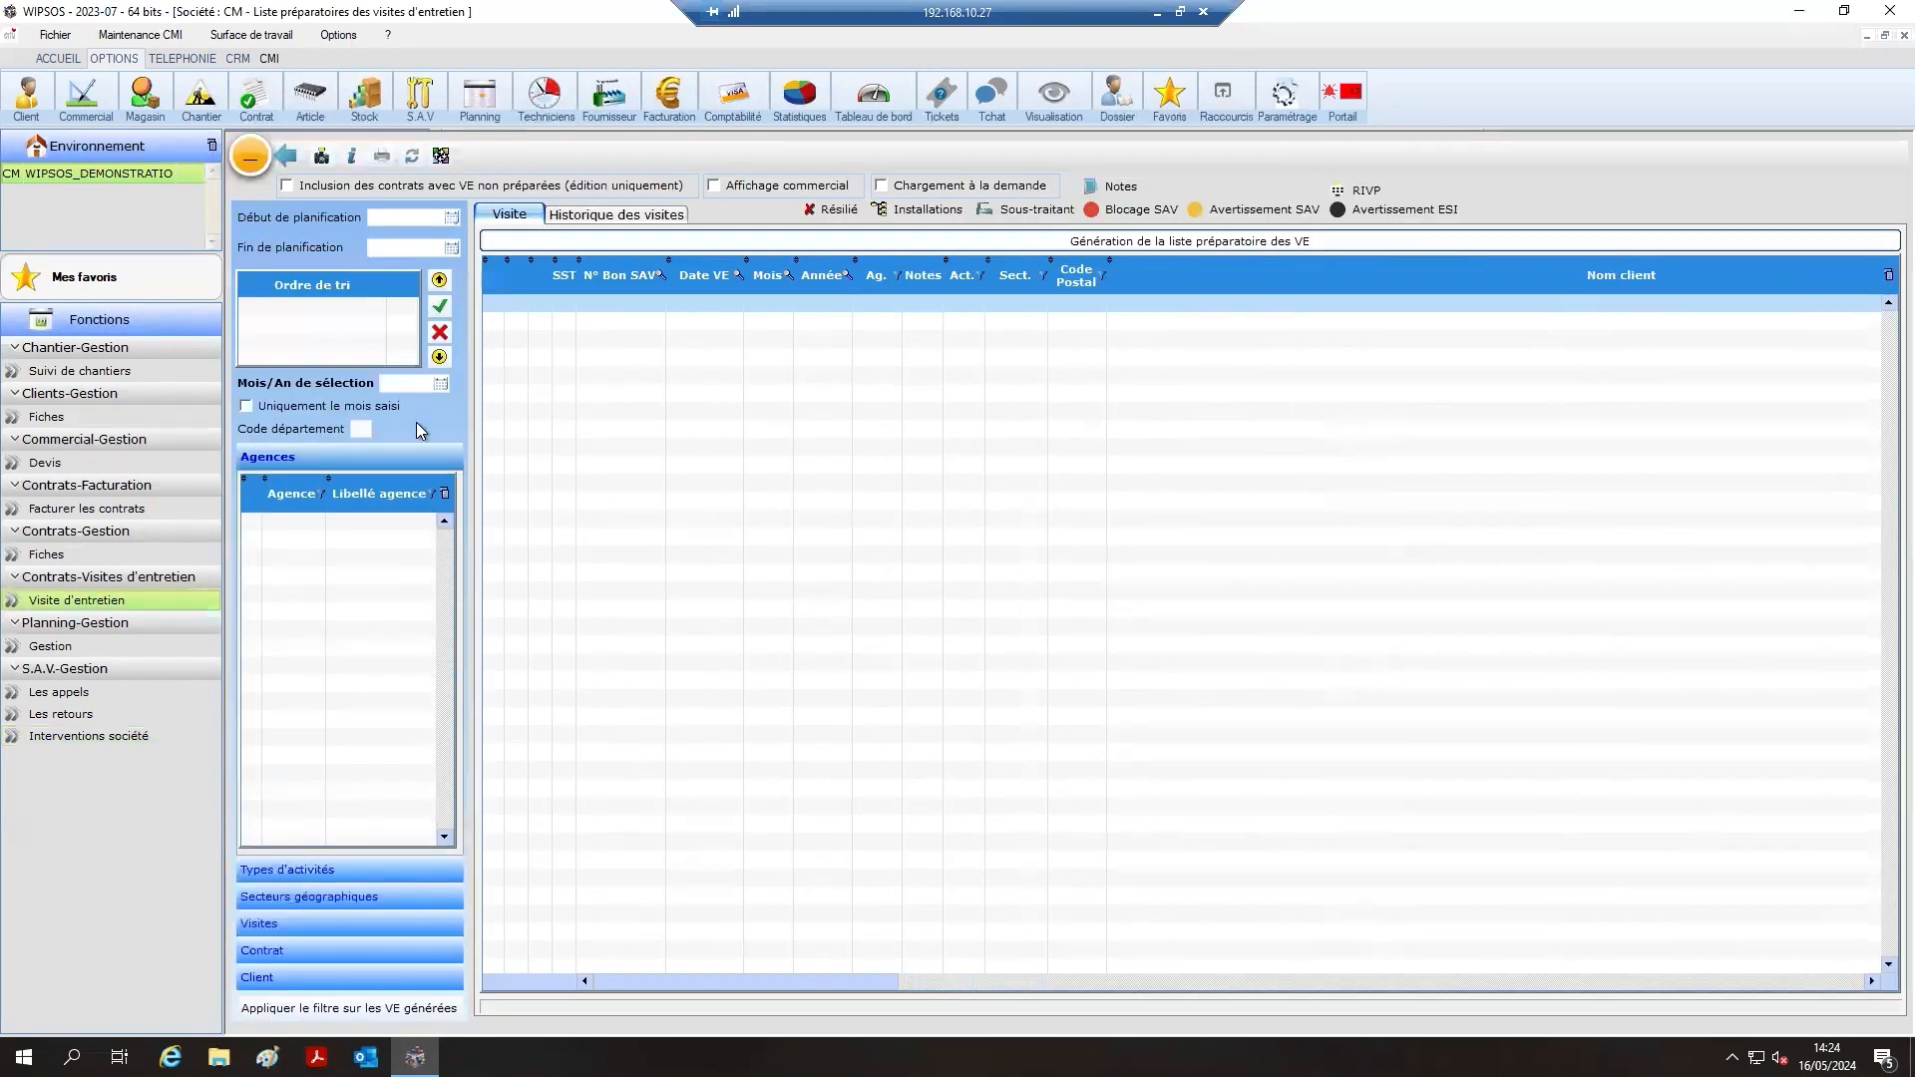
pyautogui.click(703, 248)
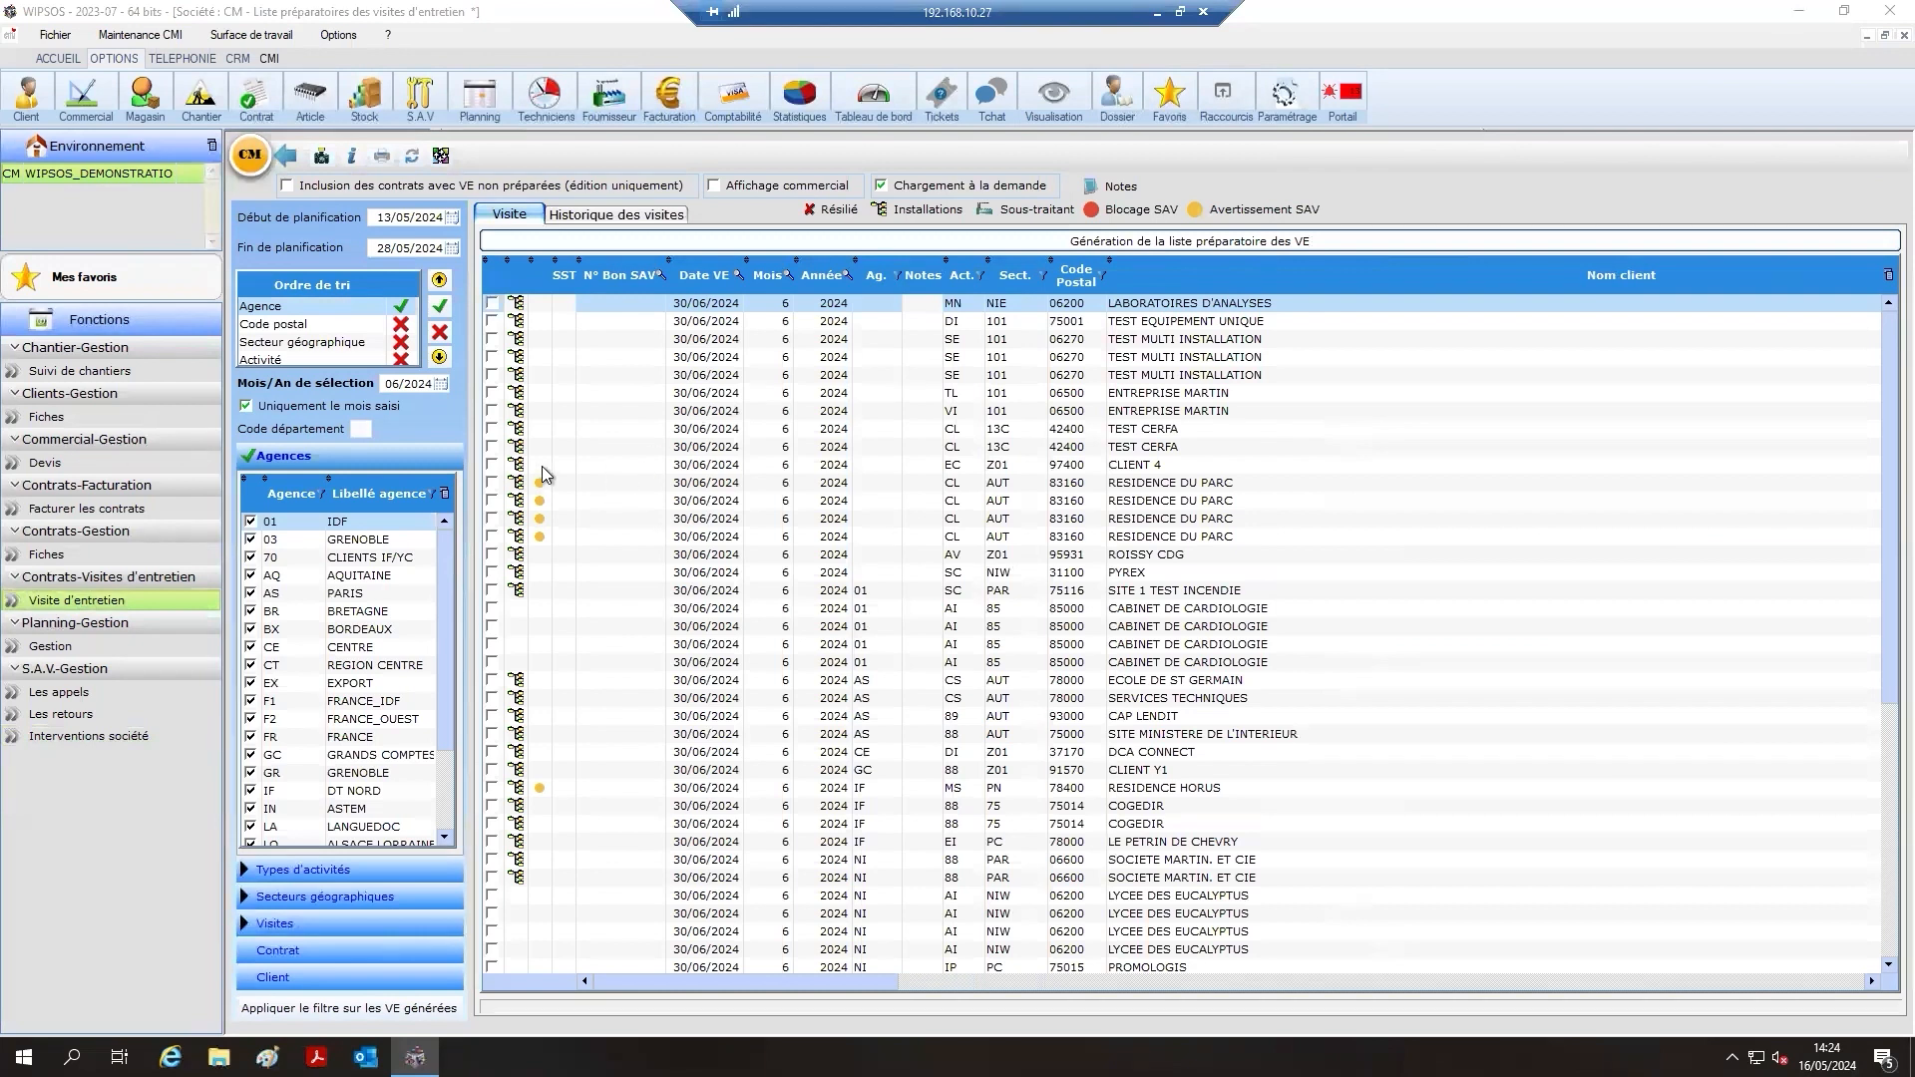
# Select the visits for ENTREPRISE MARTIN, RESIDENCE DU PARC and LABORATOIRES D'ANALYSES and geolocate them on the map
pyautogui.click(491, 392)
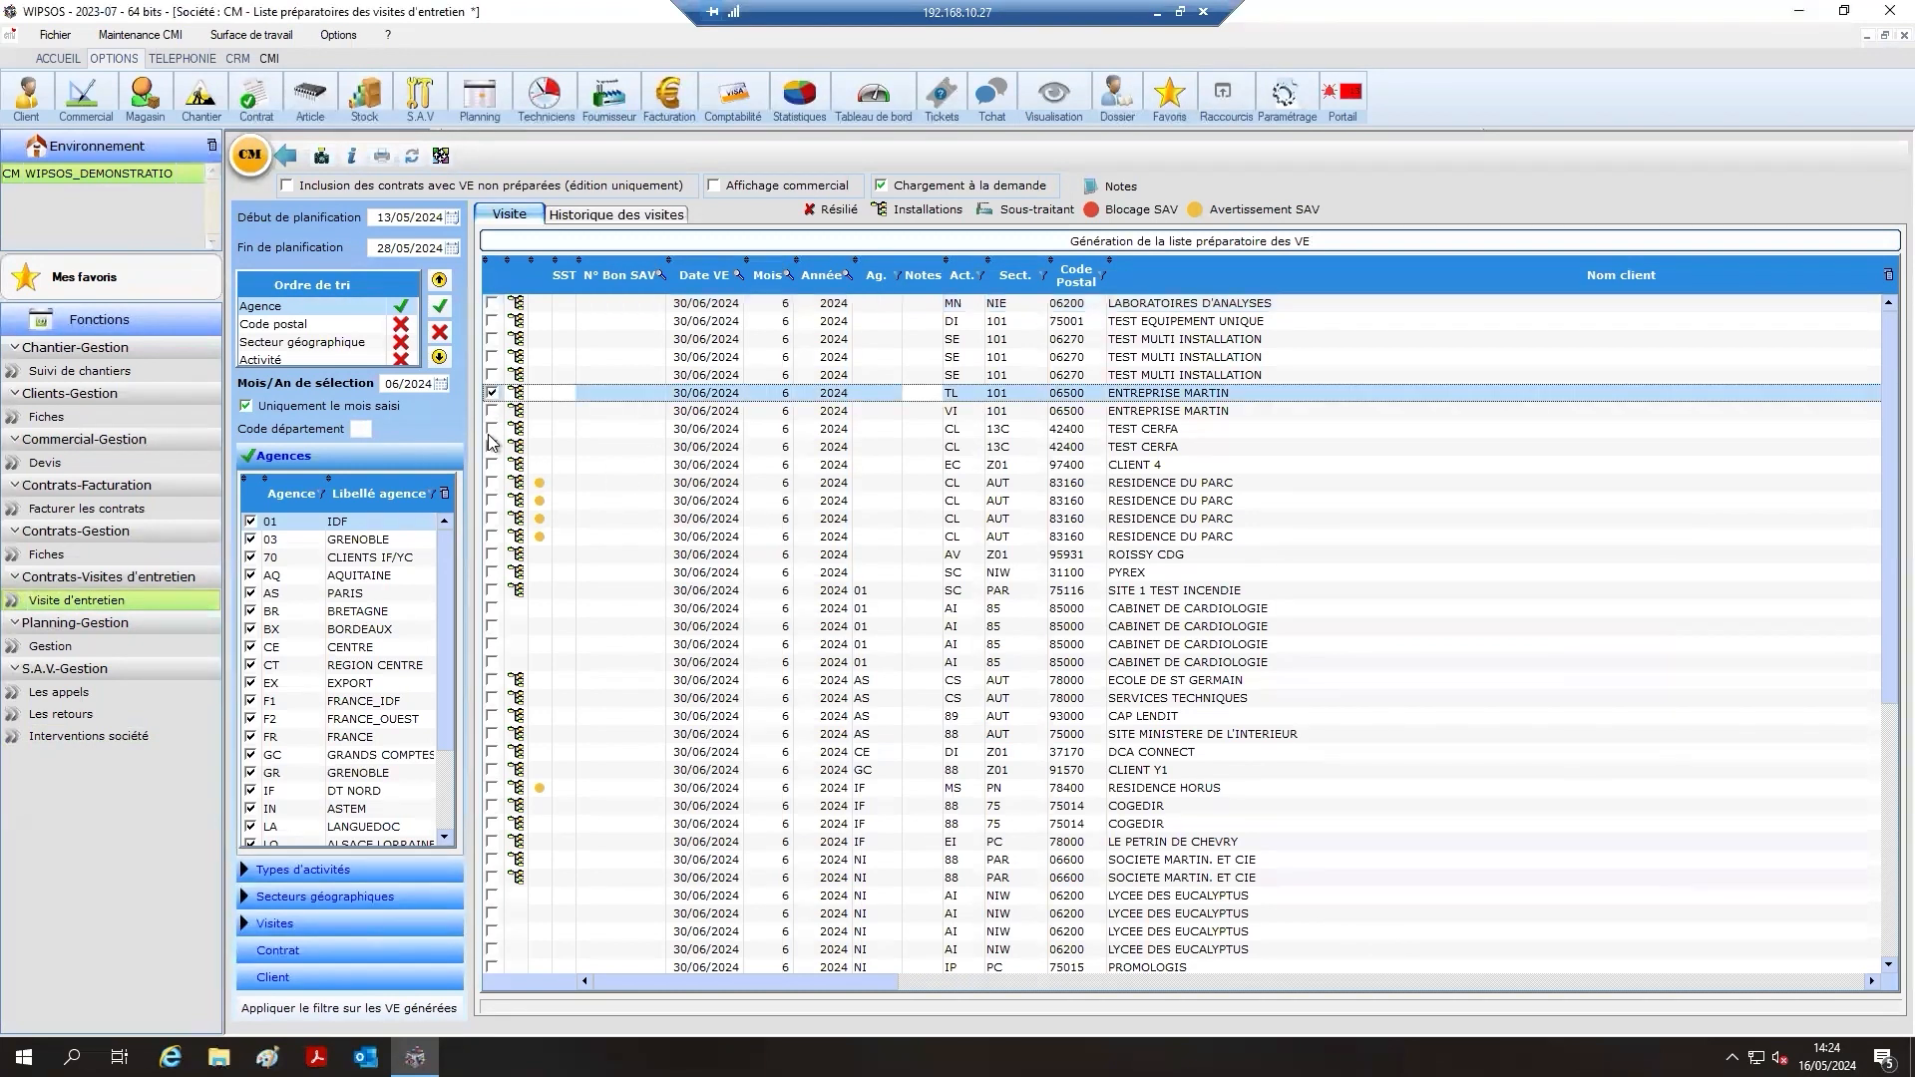
pyautogui.click(492, 499)
pyautogui.click(492, 303)
pyautogui.rightClick(554, 309)
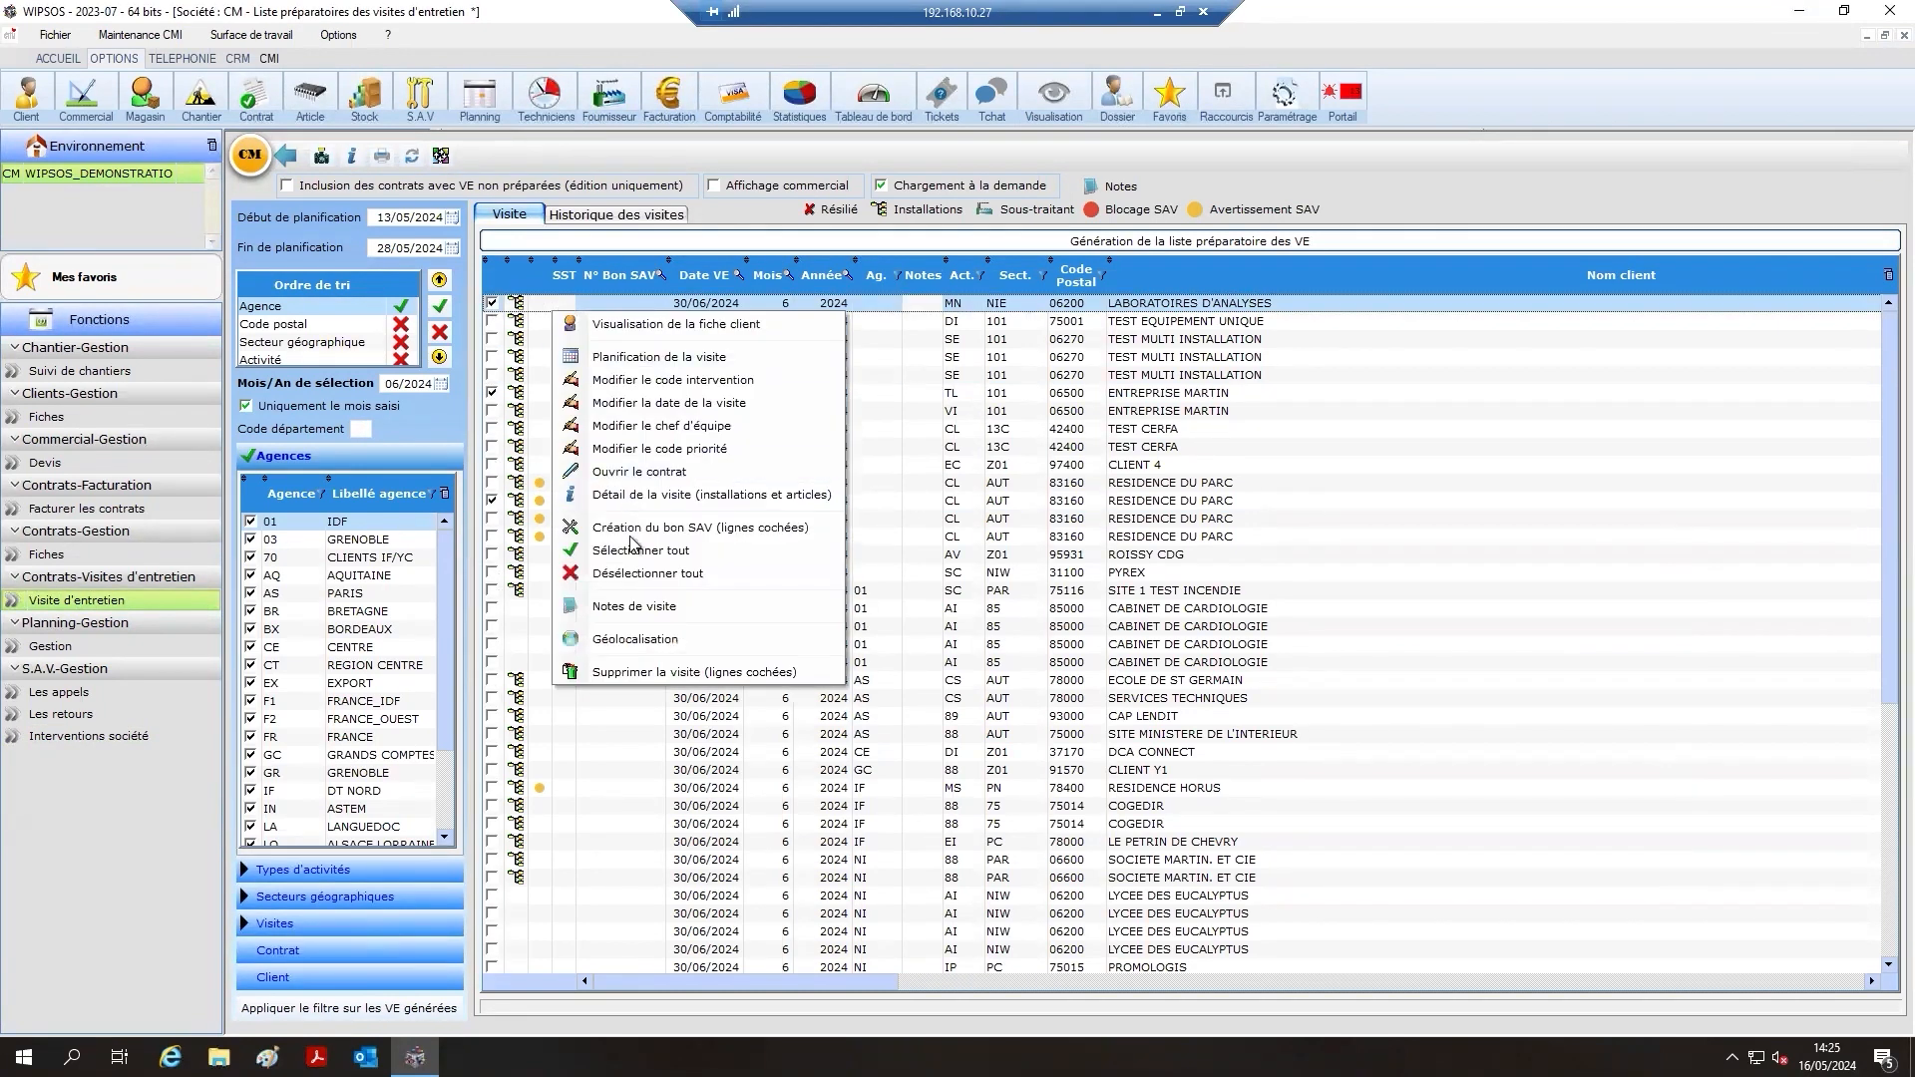
pyautogui.click(642, 640)
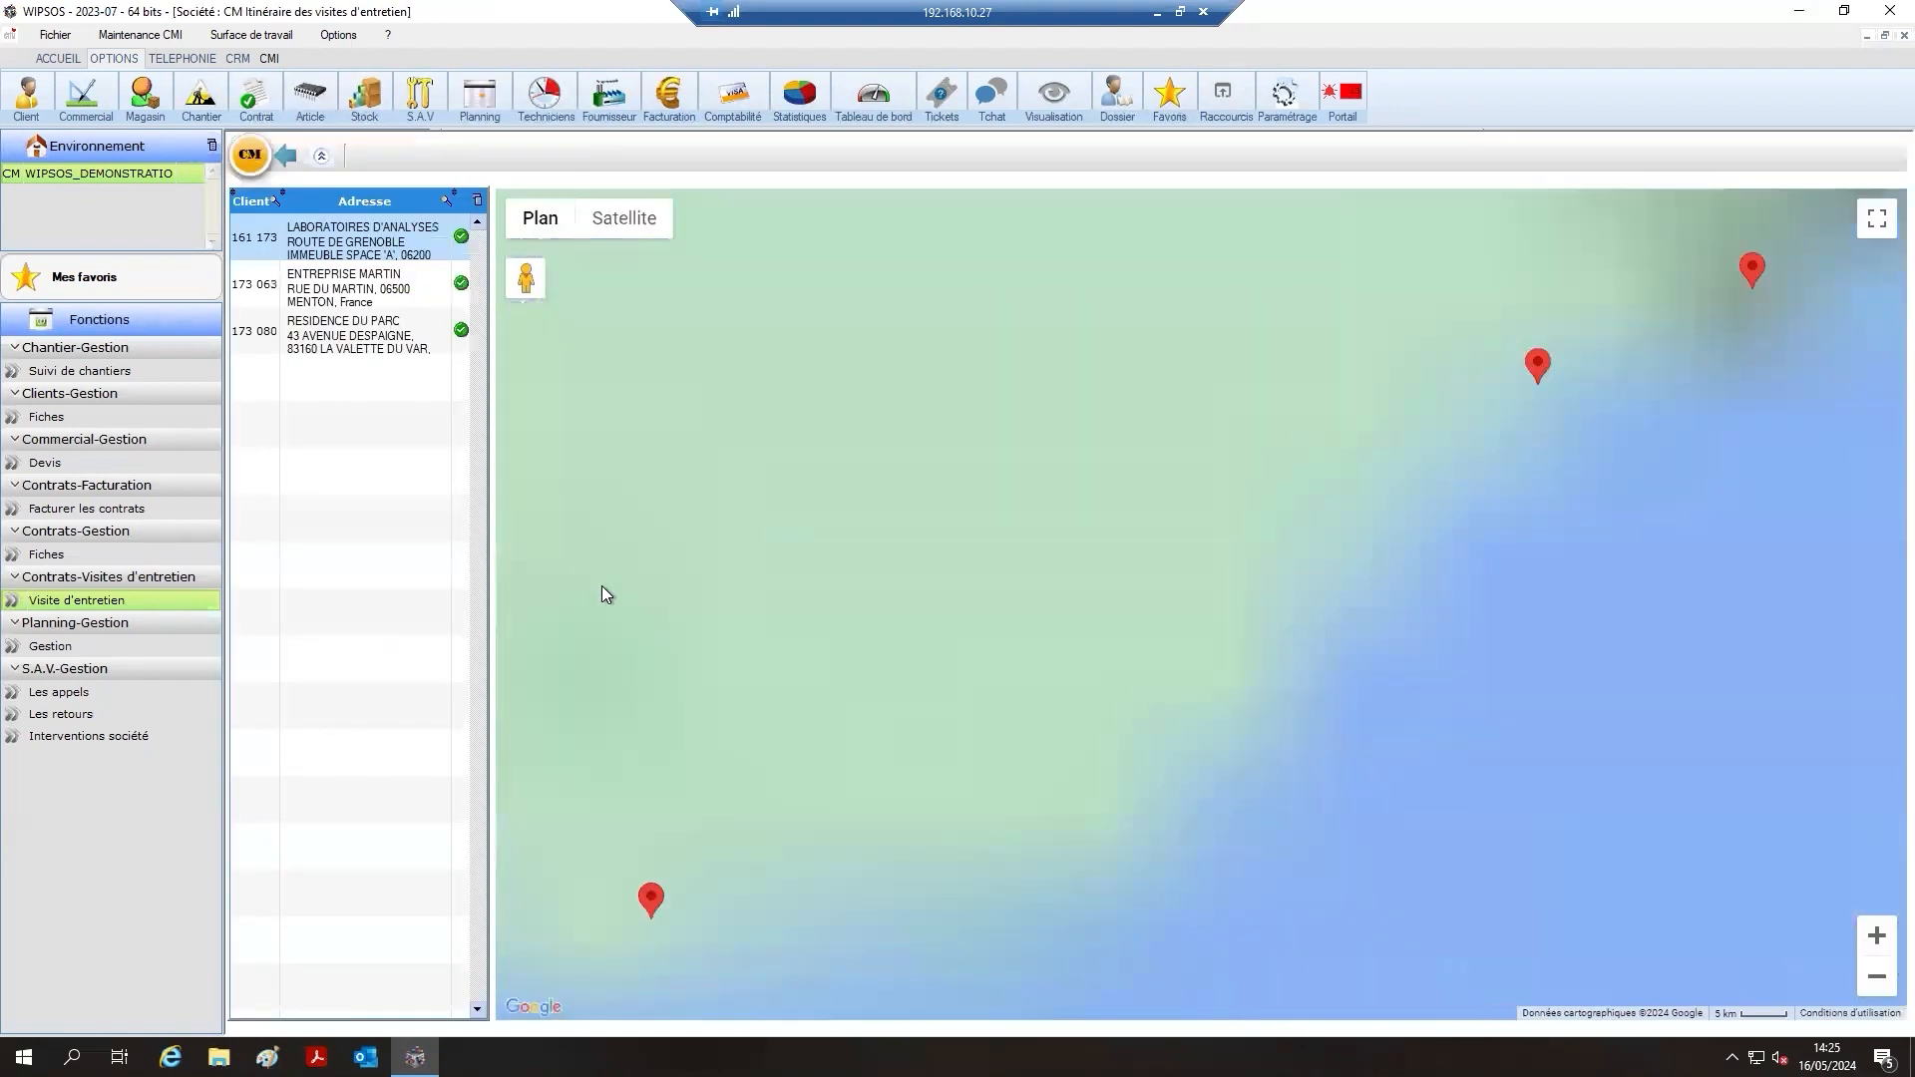